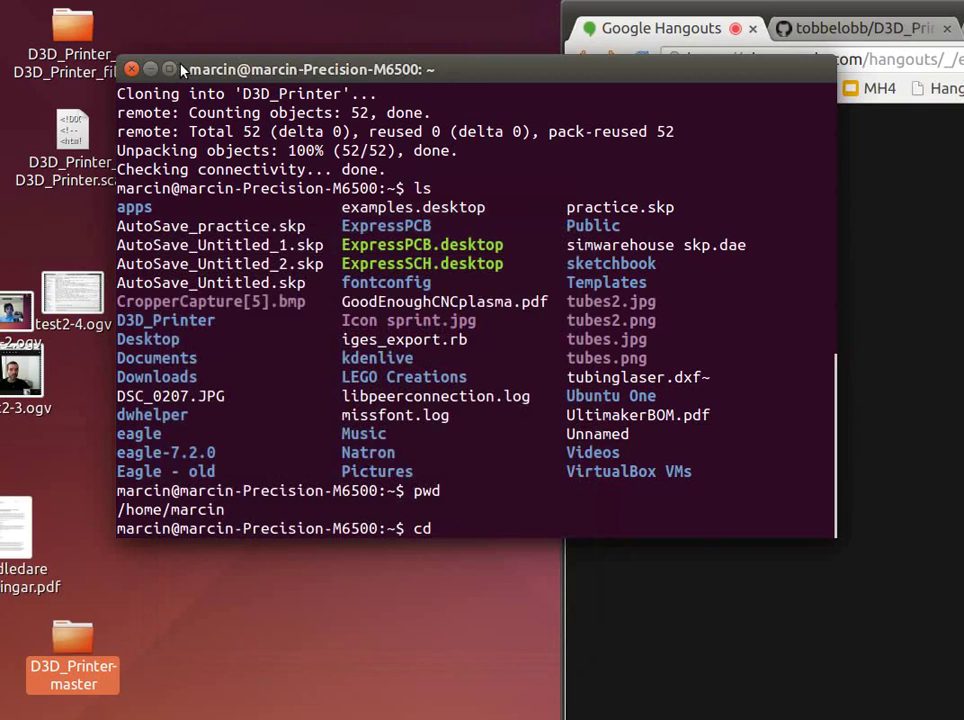
Move the D3D_Printer-master folder and the archive file from the desktop to the trash.
left_click_drag(158, 82, 492, 137)
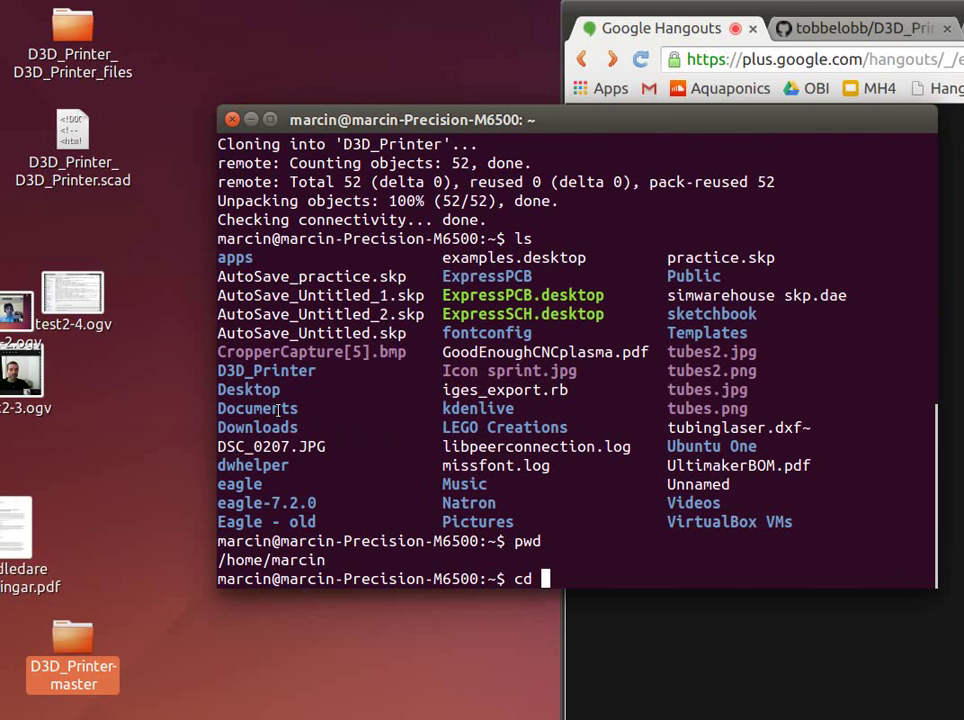
right_click(82, 627)
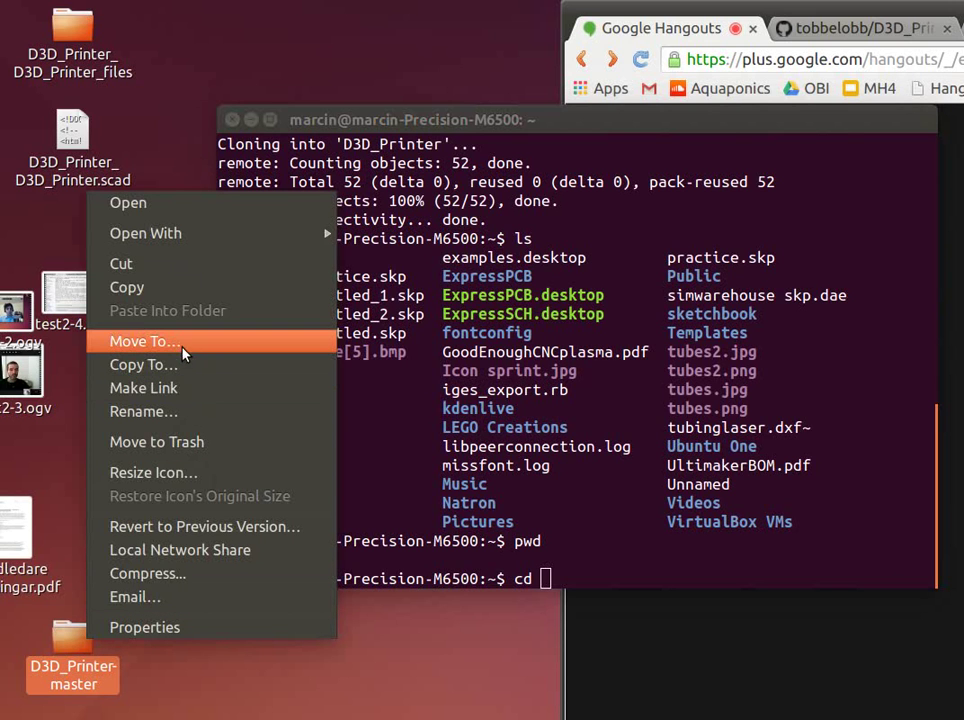
left_click(188, 443)
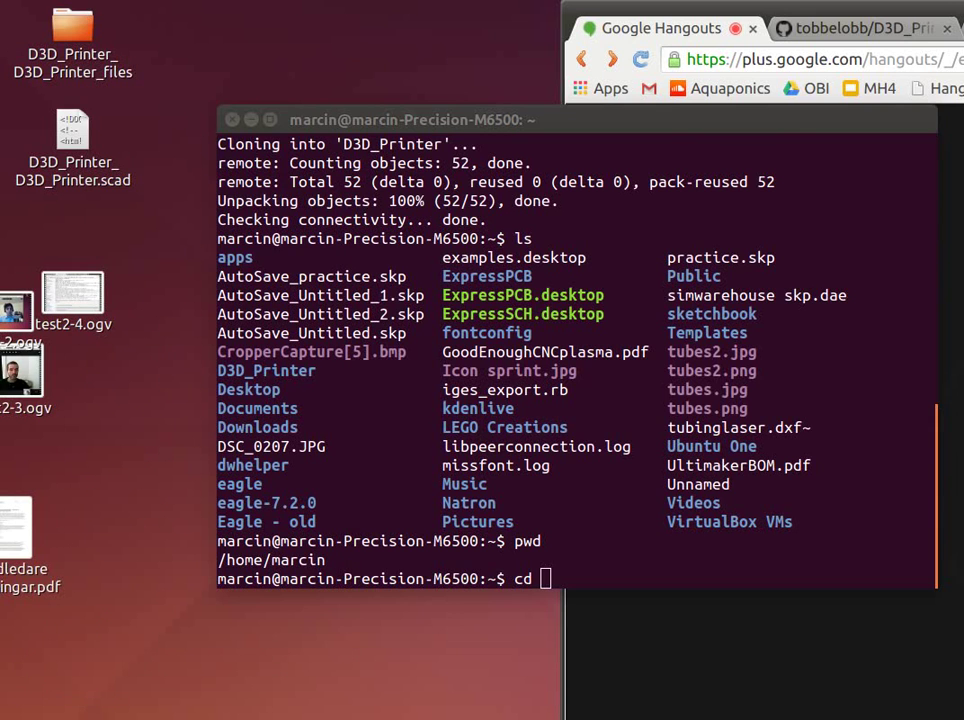
right_click(501, 303)
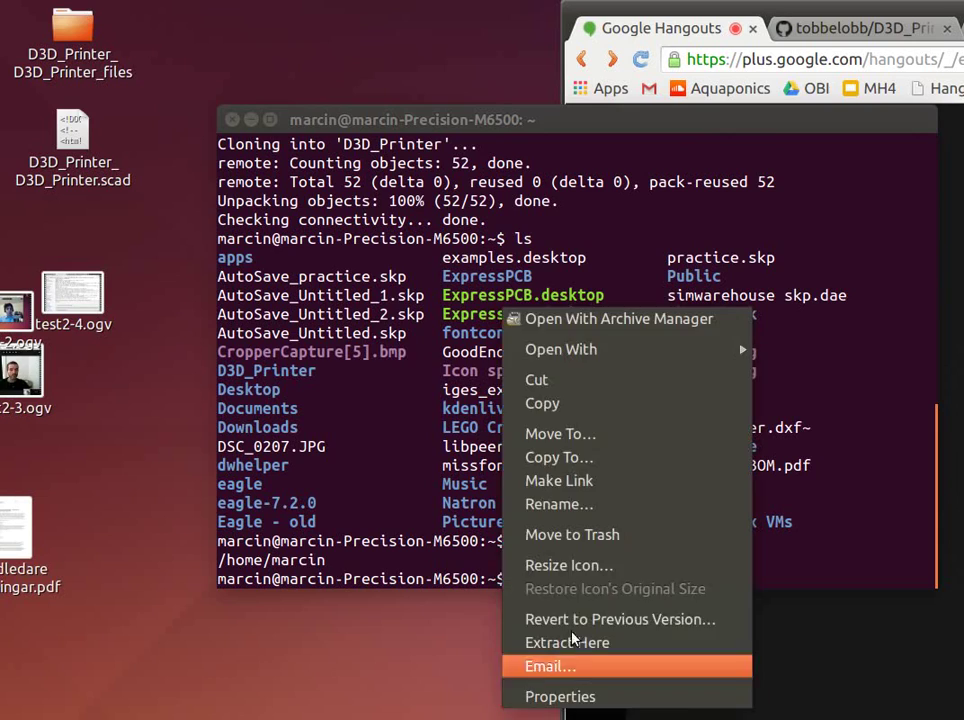
left_click(618, 547)
Rearrange the browser and terminal windows so that the terminal is unobstructed.
left_click_drag(950, 12, 491, 101)
left_click_drag(826, 117, 196, 155)
double_click(485, 111)
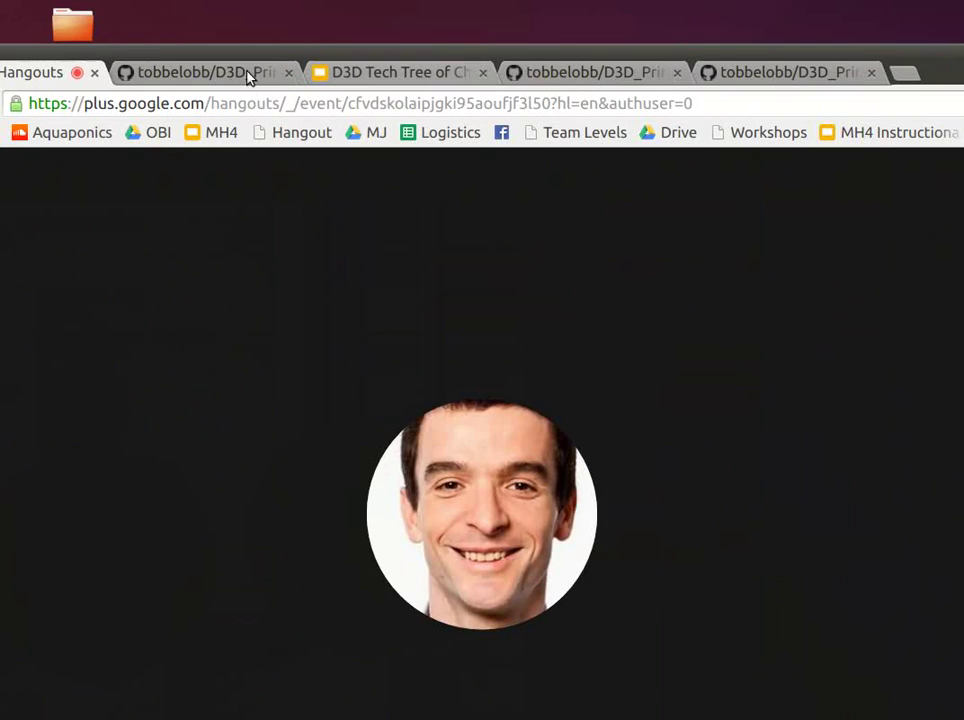
double_click(155, 52)
left_click_drag(121, 176, 760, 116)
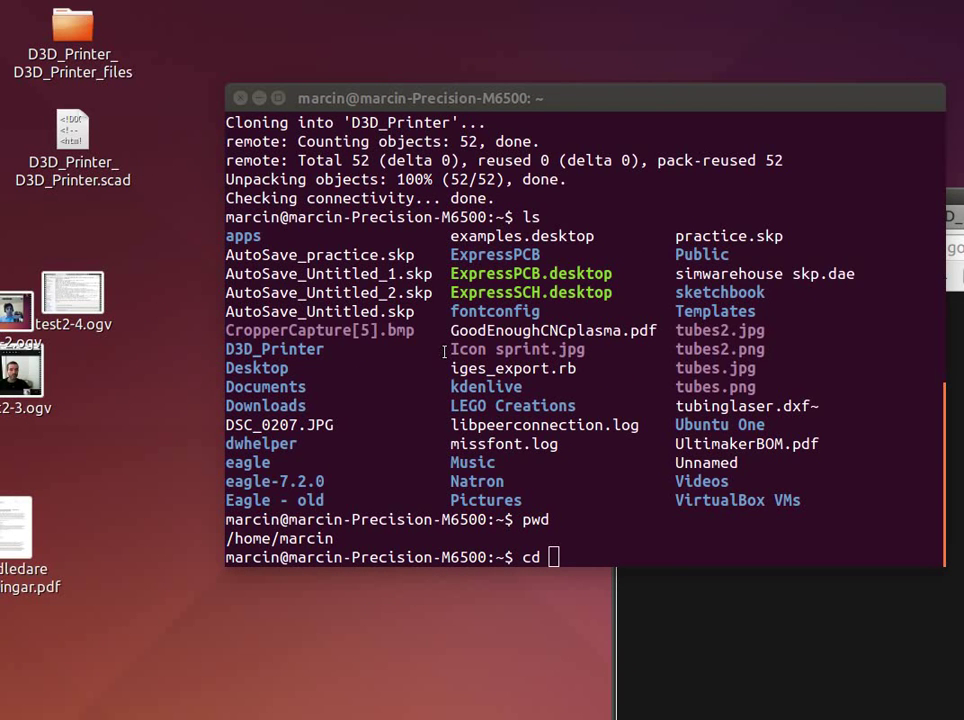
Clear the unfinished cd command in the terminal and print the working directory with pwd.
left_click(550, 505)
key("BackSpace")
key("BackSpace")
key("BackSpace")
type("pwd")
key("Return")
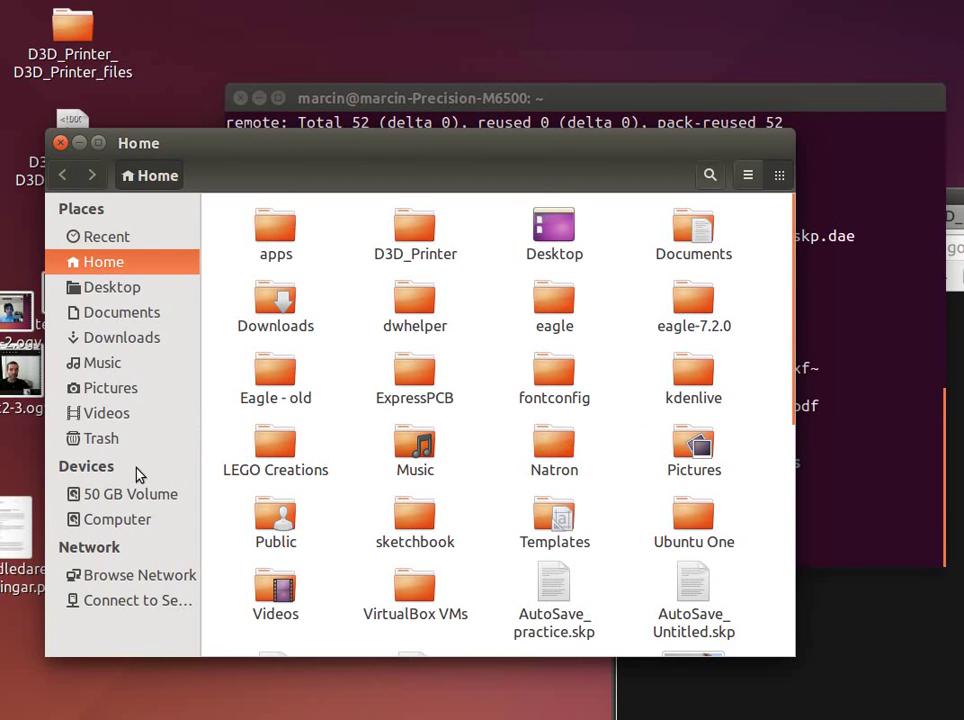
Trace the working directory's path in a file manager window, from the file system root through home to the user's folder.
key("ctrl+n")
left_click_drag(268, 143, 151, 114)
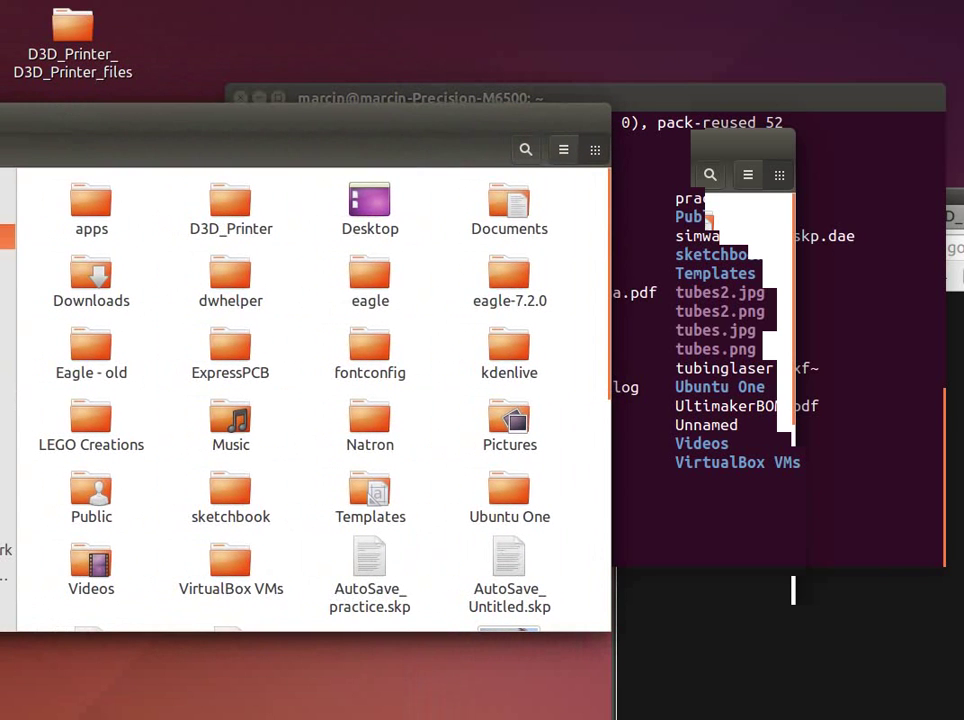
key("alt+Up")
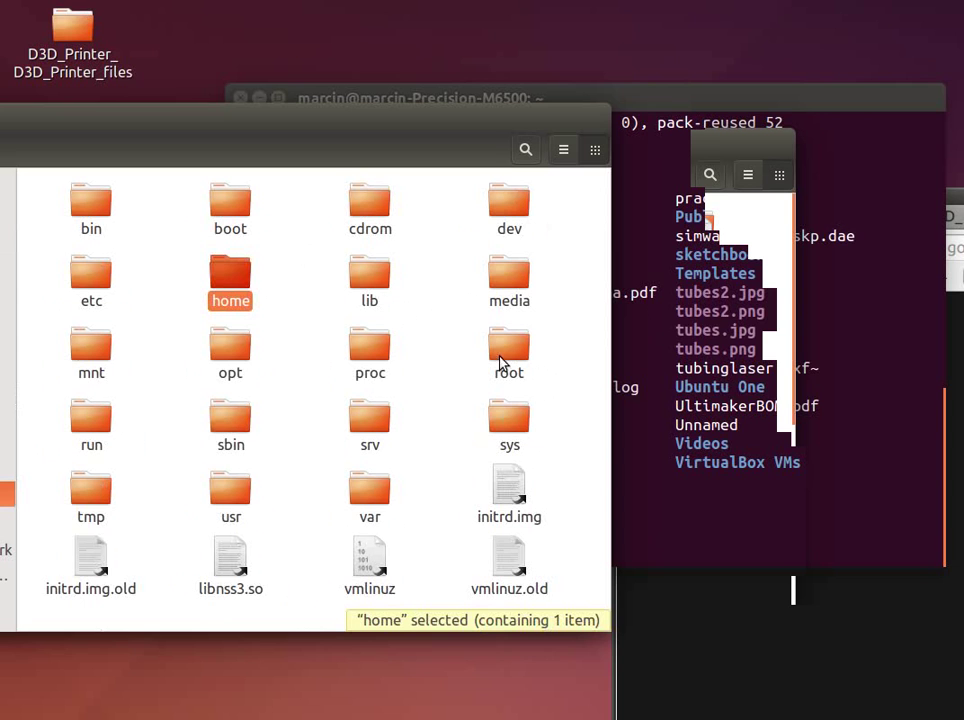
double_click(232, 286)
double_click(91, 204)
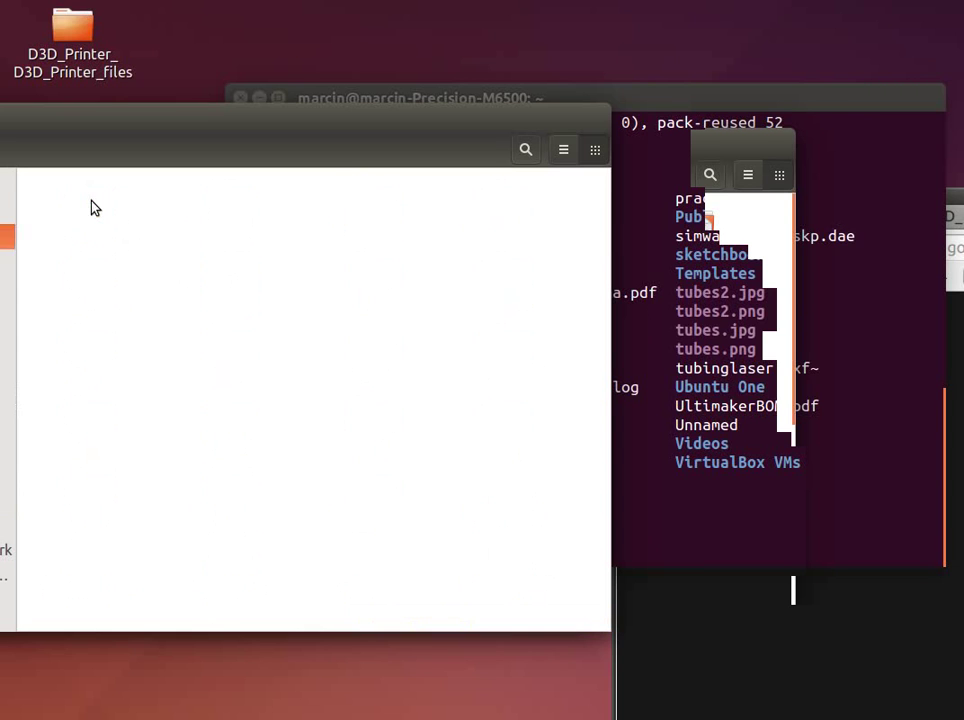
Open the cloned D3D_Printer folder in the file manager and move its window partly off the terminal.
scroll(346, 318, "down", 6)
scroll(388, 337, "up", 3)
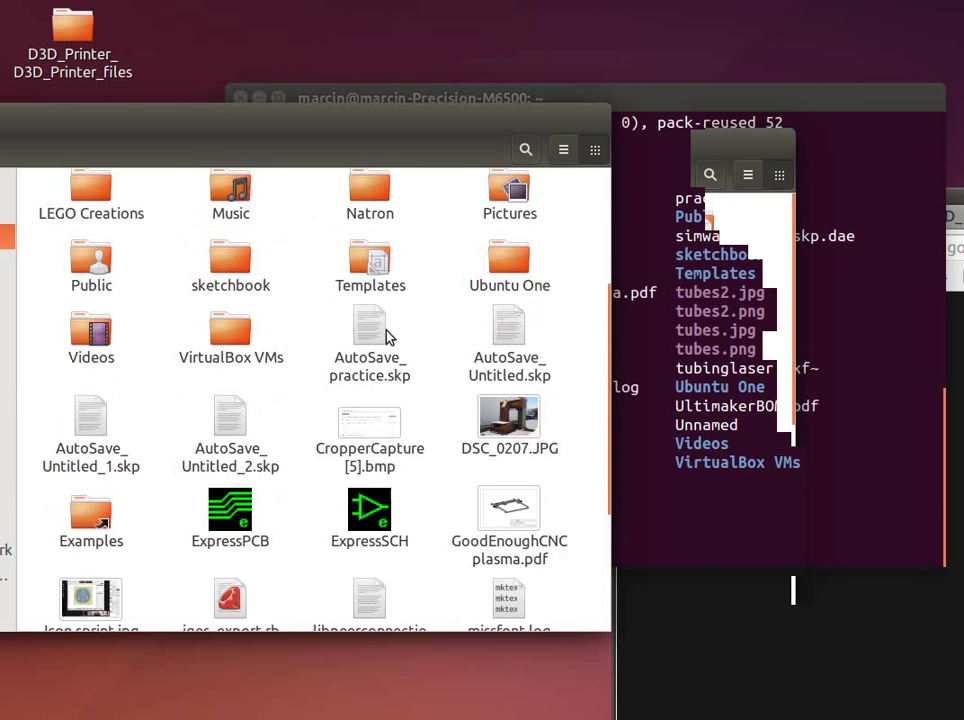
scroll(390, 333, "up", 3)
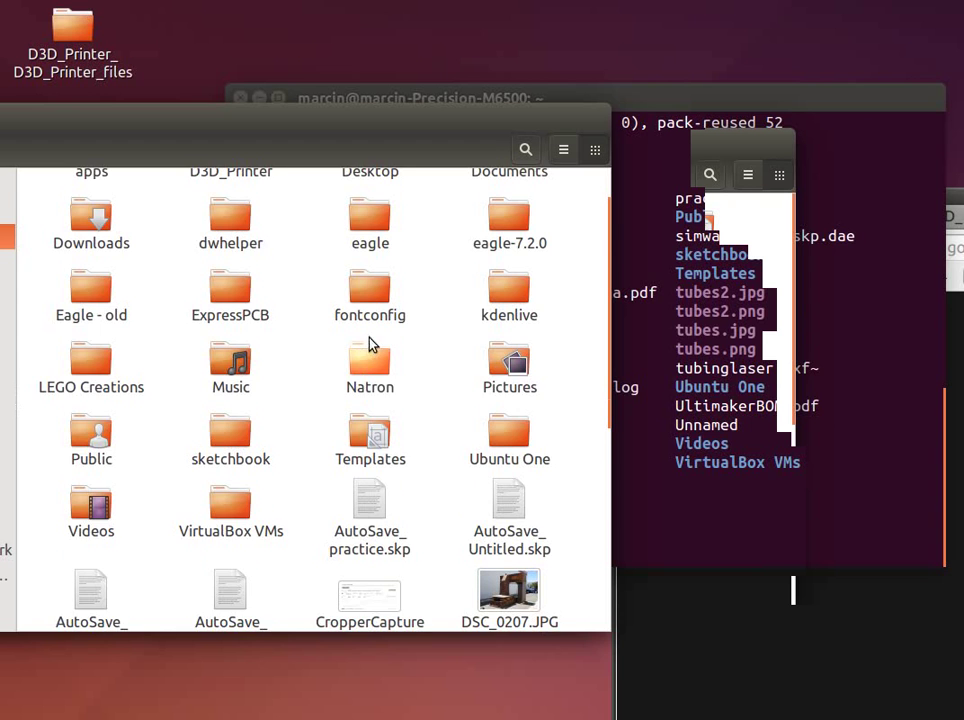
scroll(370, 345, "up", 1)
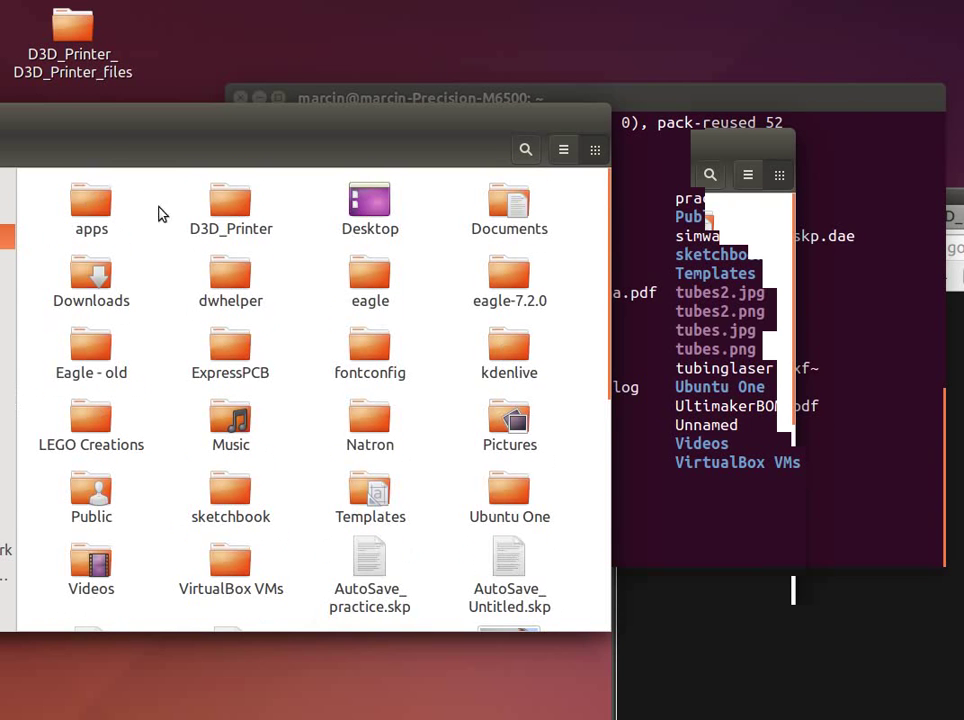
double_click(230, 207)
left_click_drag(248, 123, 60, 175)
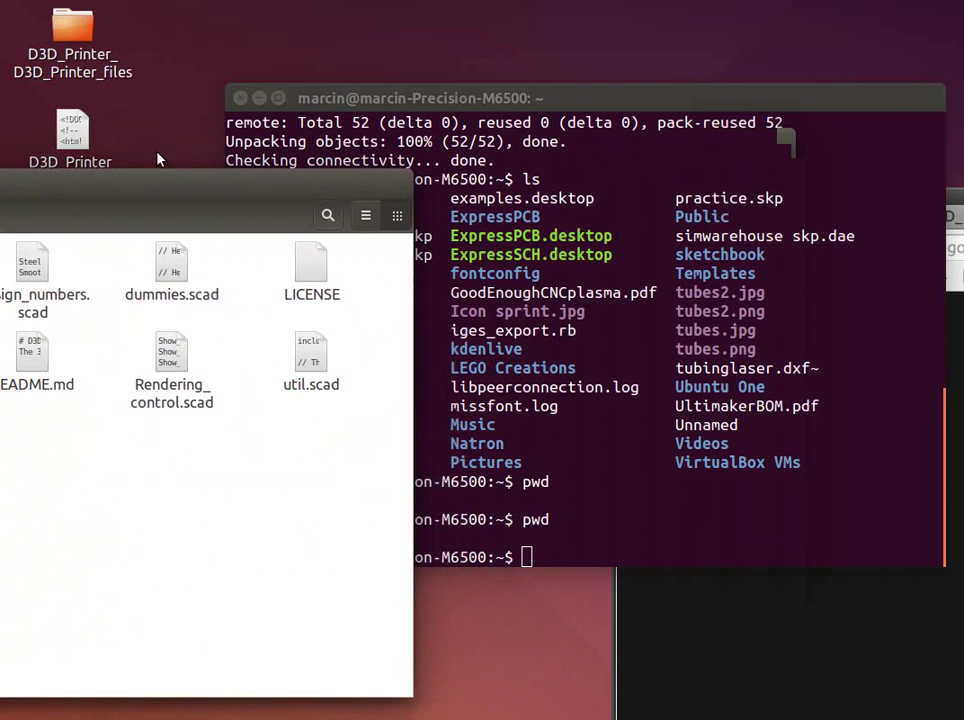
Change the terminal's working directory to D3D_Printer and list its files with ls.
left_click(505, 97)
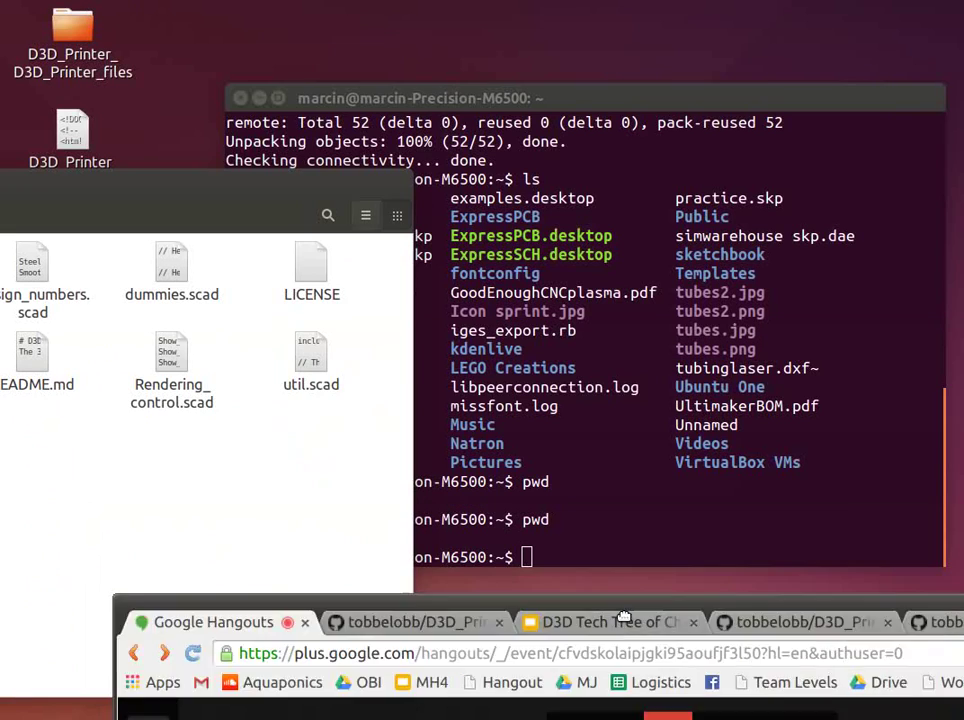
left_click(655, 534)
type("cd ")
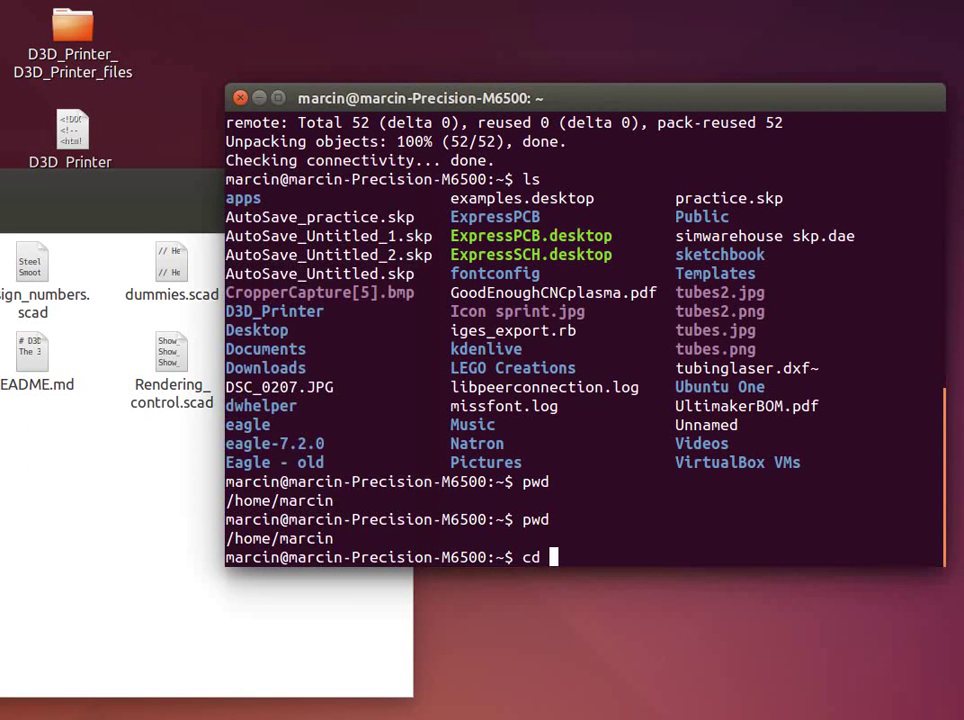
type("D3D_Printer")
key("Return")
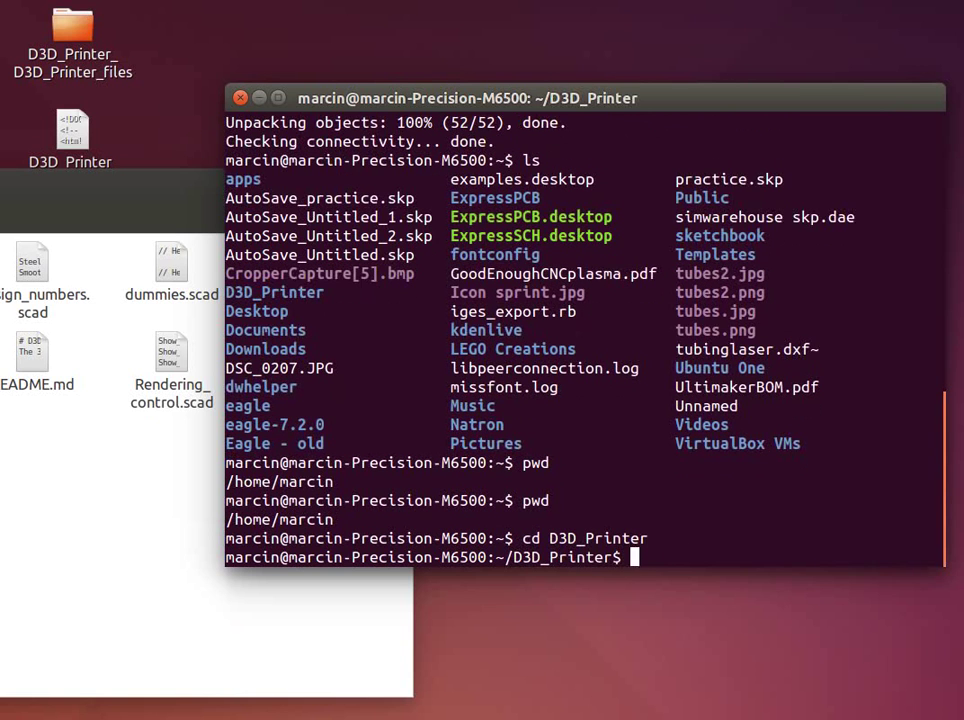
type("ls")
key("Return")
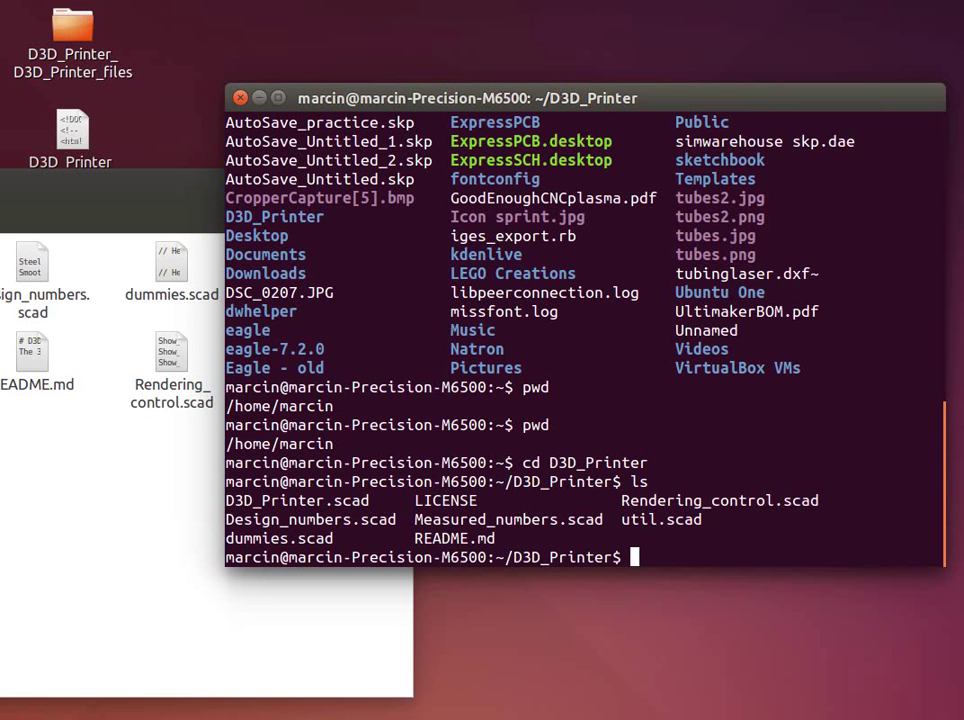
Select D3D_Printer.scad in the file manager and reposition the overlapping windows.
left_click_drag(955, 719, 958, 633)
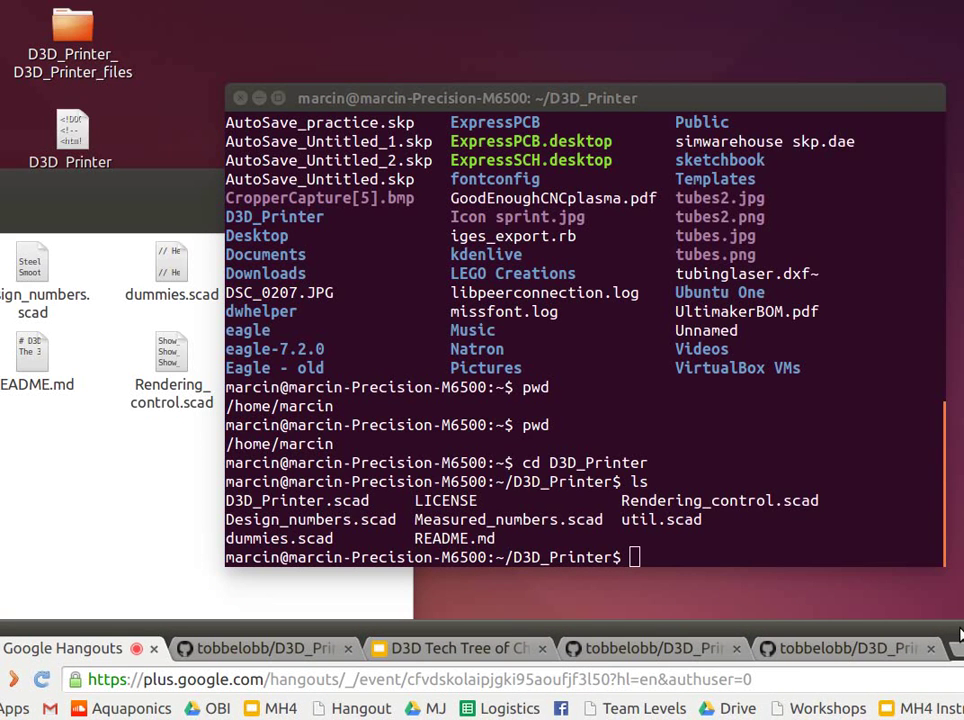
left_click(689, 544)
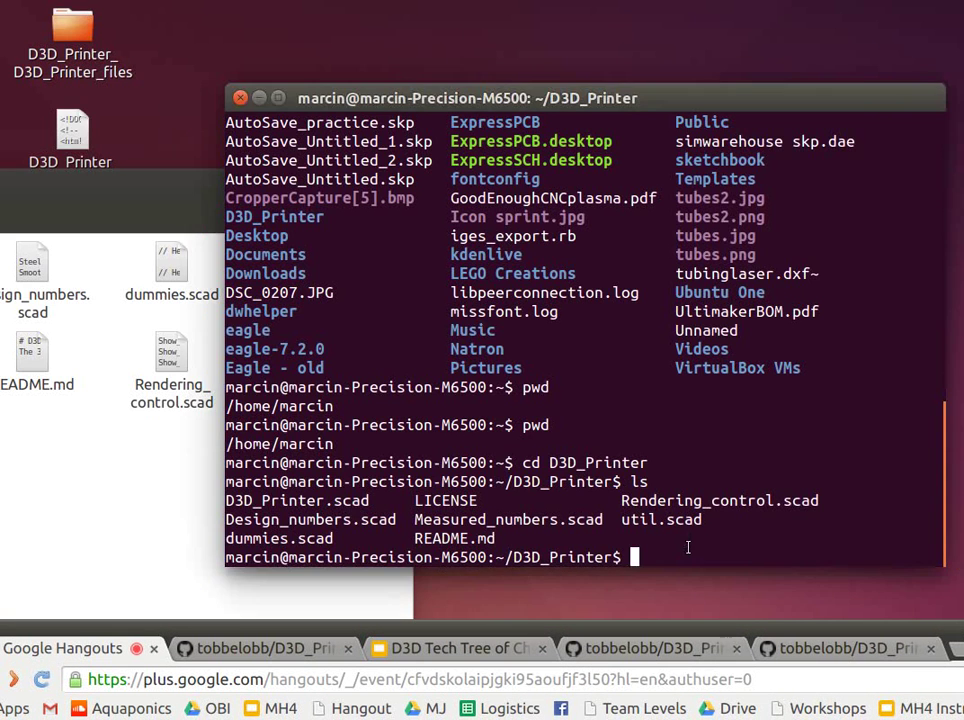
left_click(0, 266)
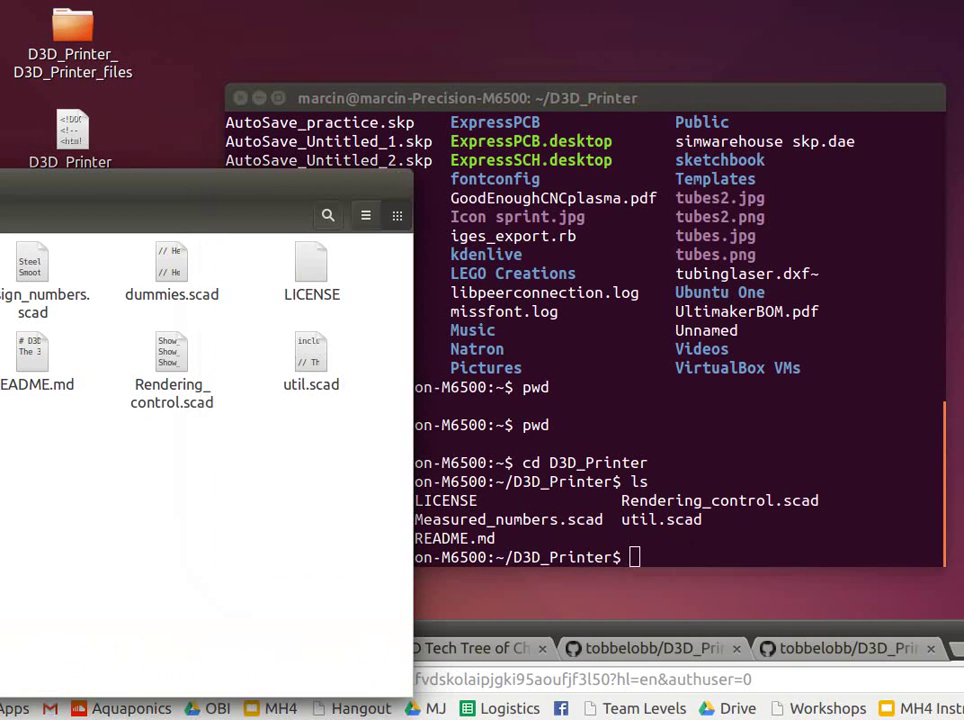
right_click(0, 266)
key("Escape")
left_click_drag(0, 190, 15, 60)
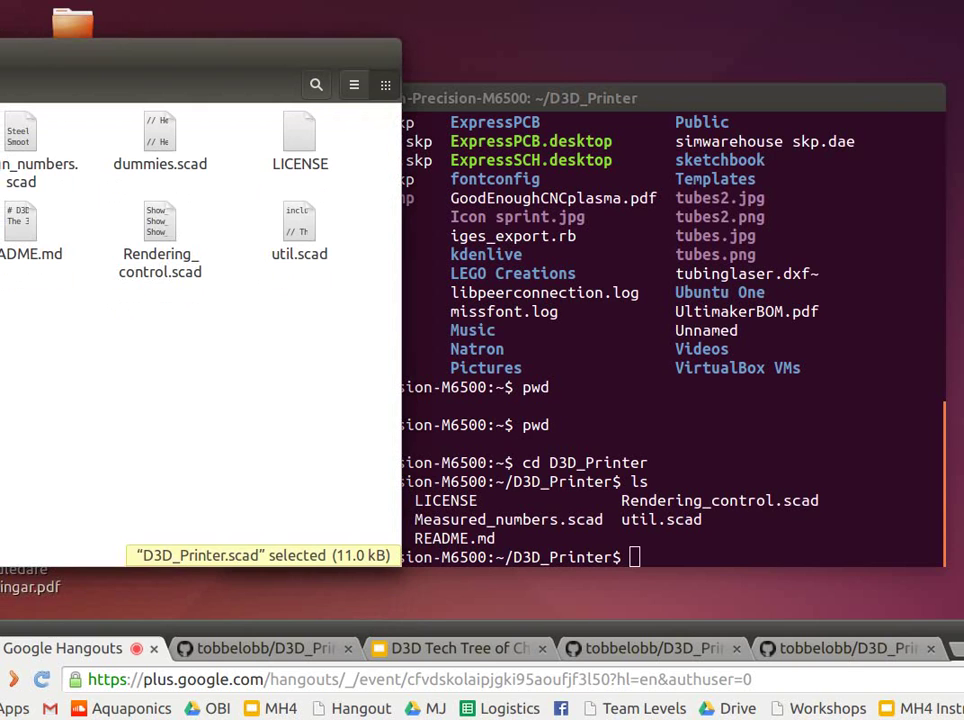
left_click_drag(15, 60, 0, 68)
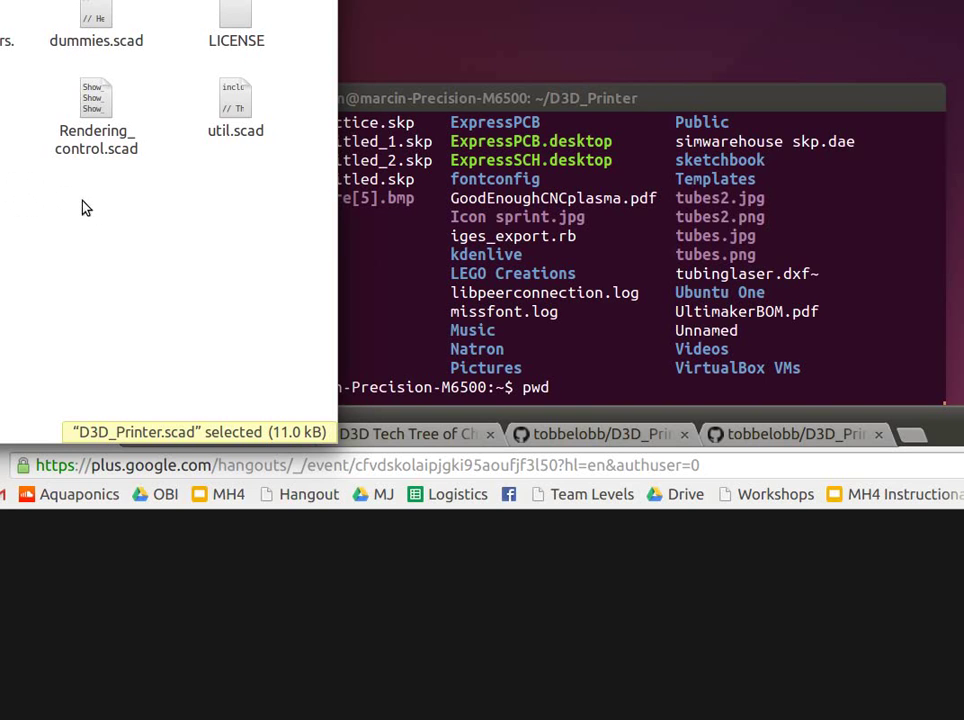
Run git pull in the D3D_Printer directory to fetch any updates from the remote repository.
left_click(577, 392)
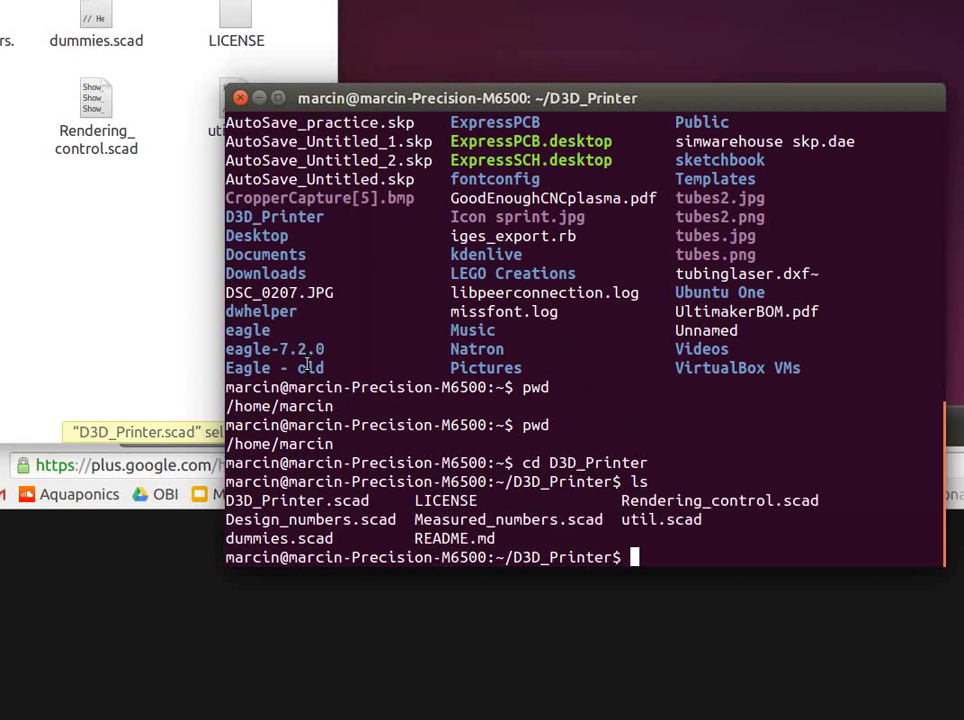
type("git pull")
key("Return")
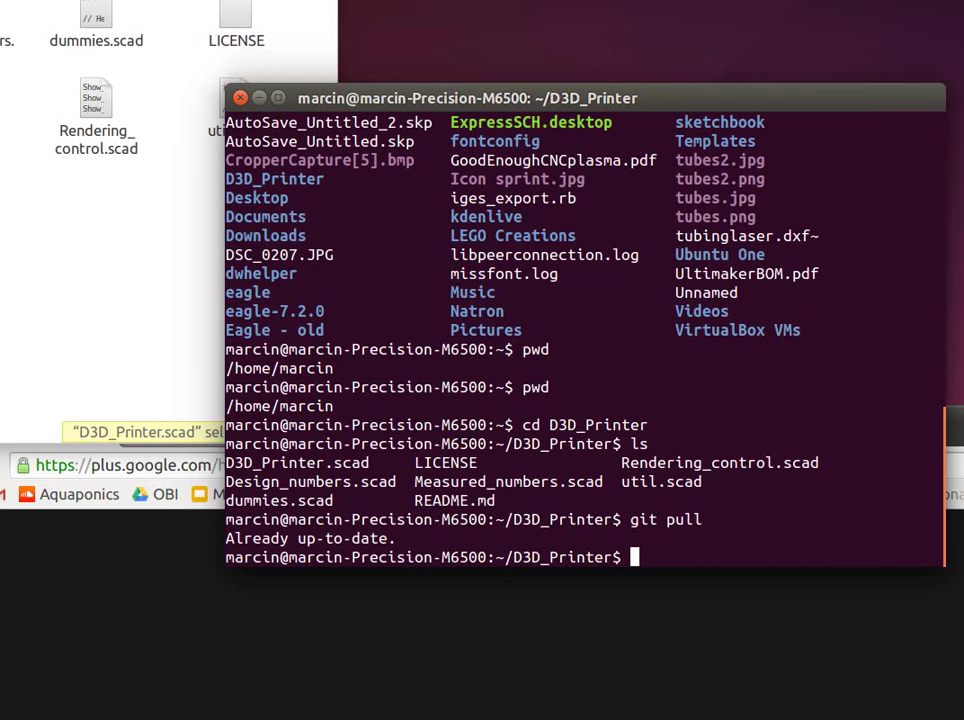
List the D3D_Printer directory's files in the terminal again, running ls twice.
key("alt+Tab")
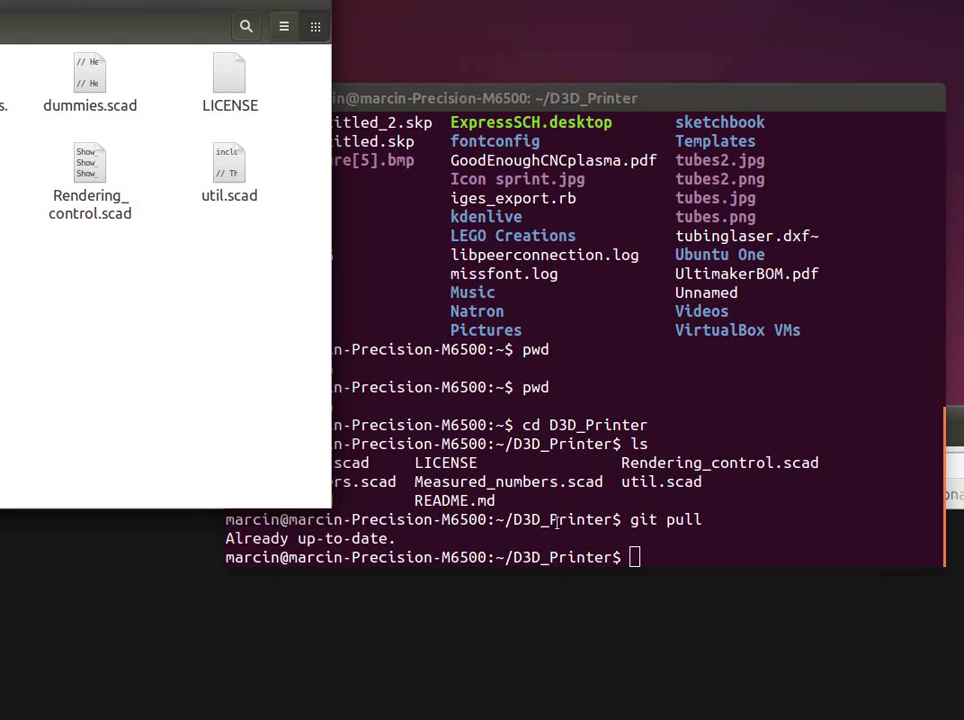
left_click(638, 541)
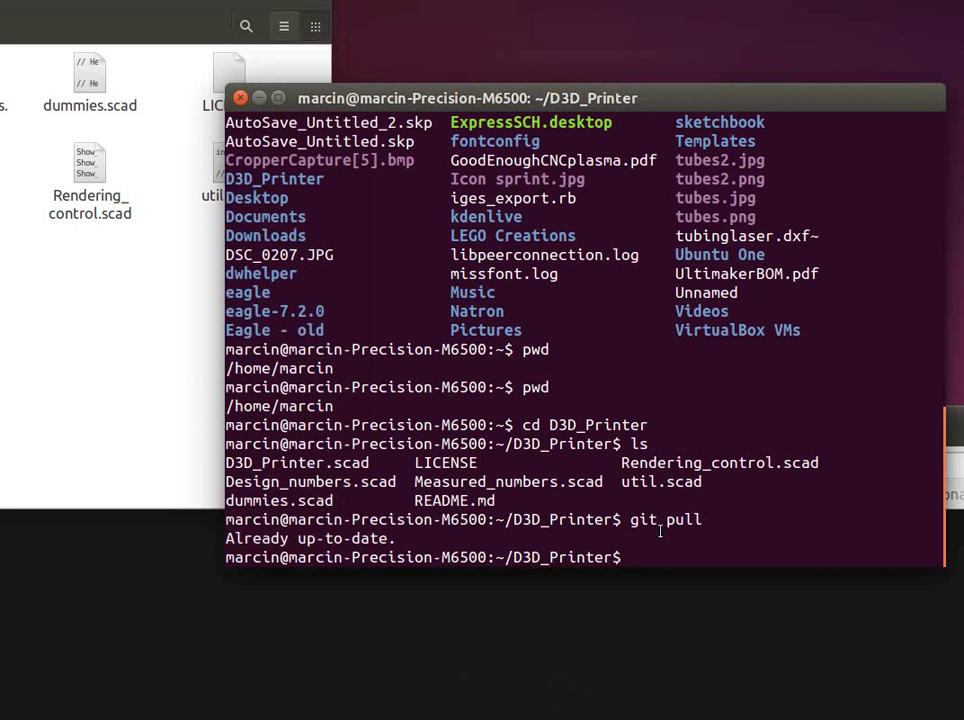
type("ls")
key("Return")
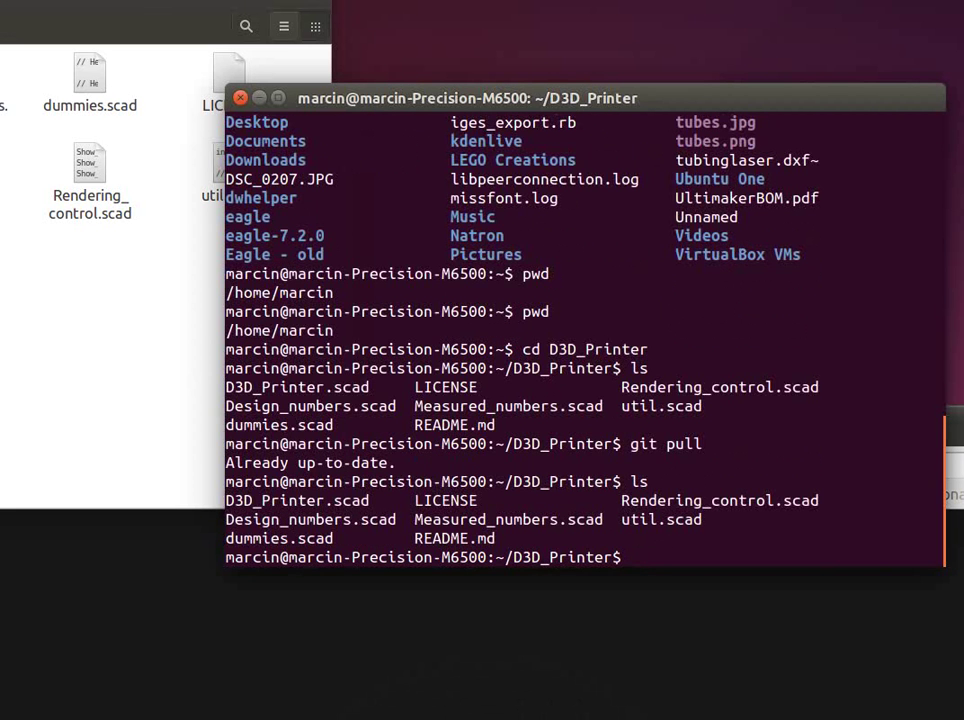
type("ls")
key("Return")
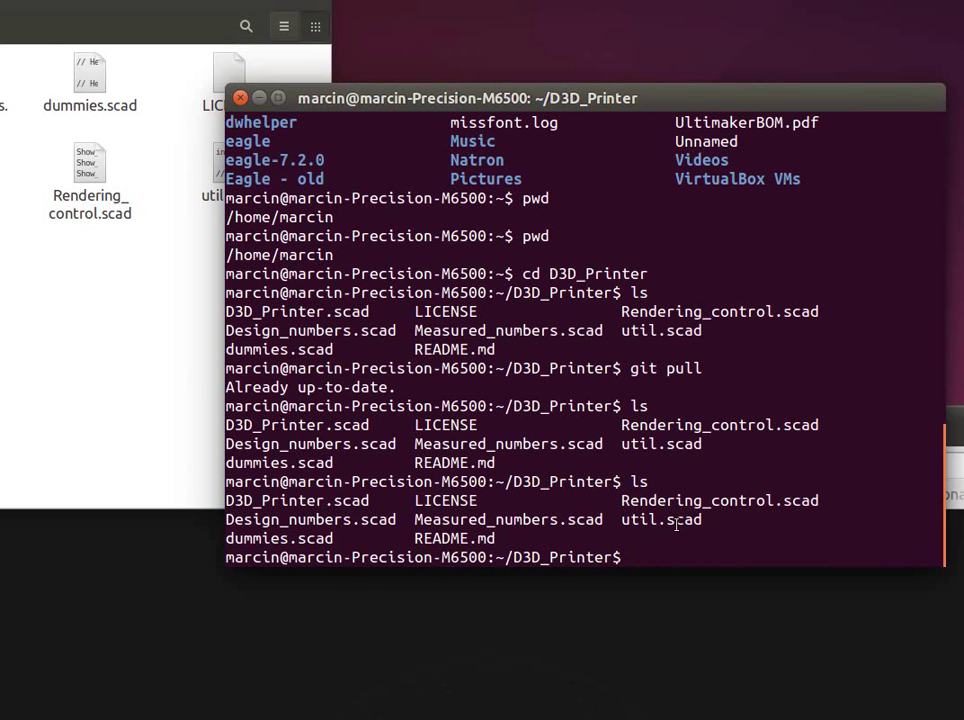
Display the repository's commit history with git log and review the most recent commits.
type("git log")
key("Return")
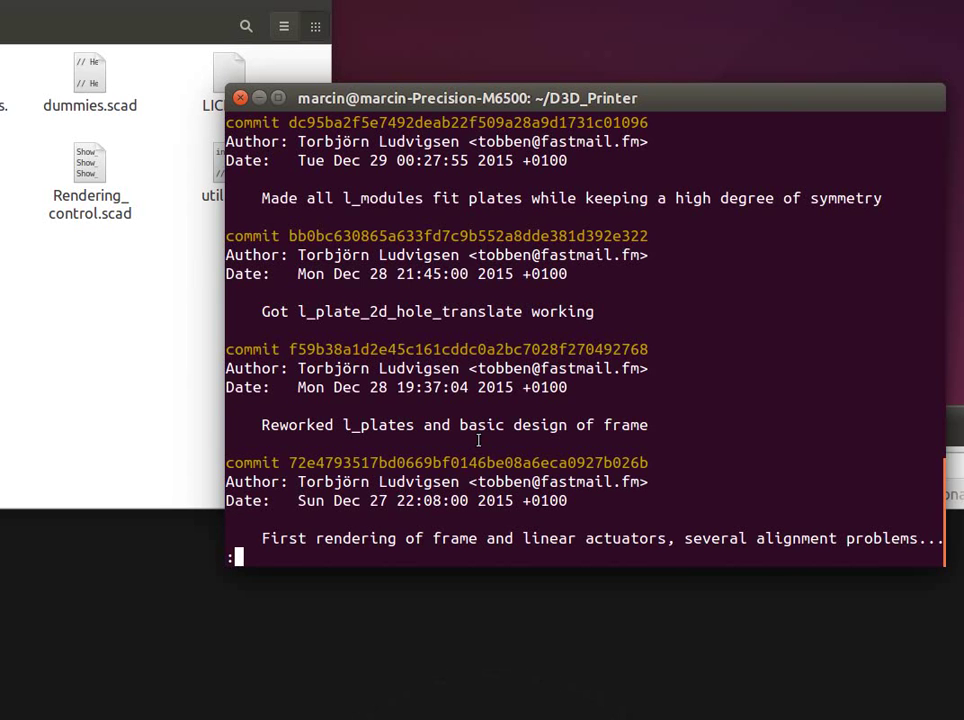
scroll(478, 440, "up", 6)
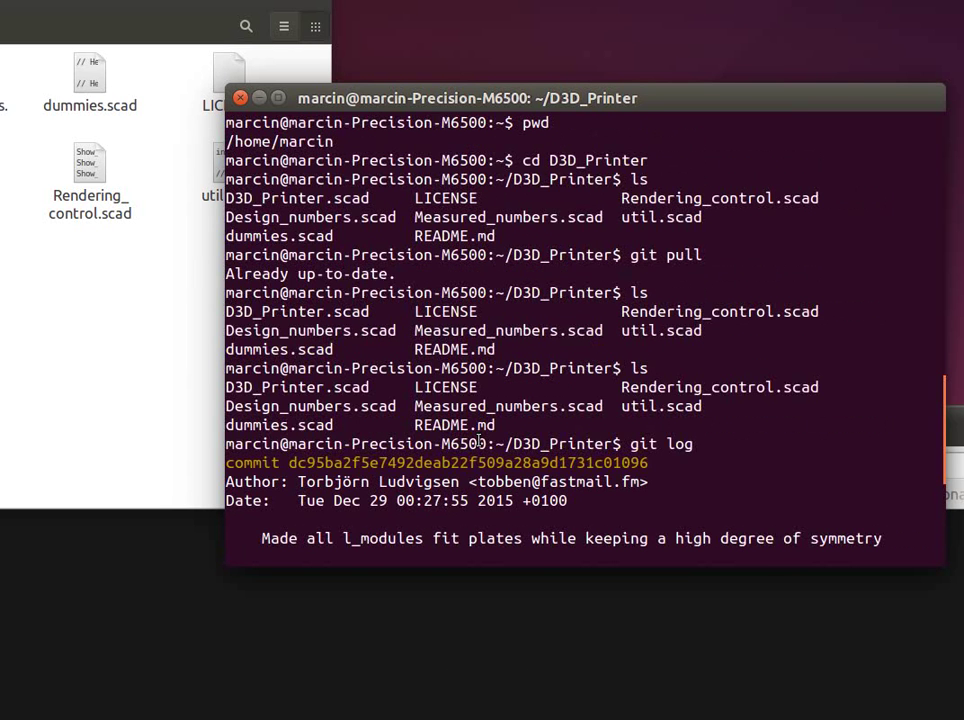
scroll(480, 442, "down", 4)
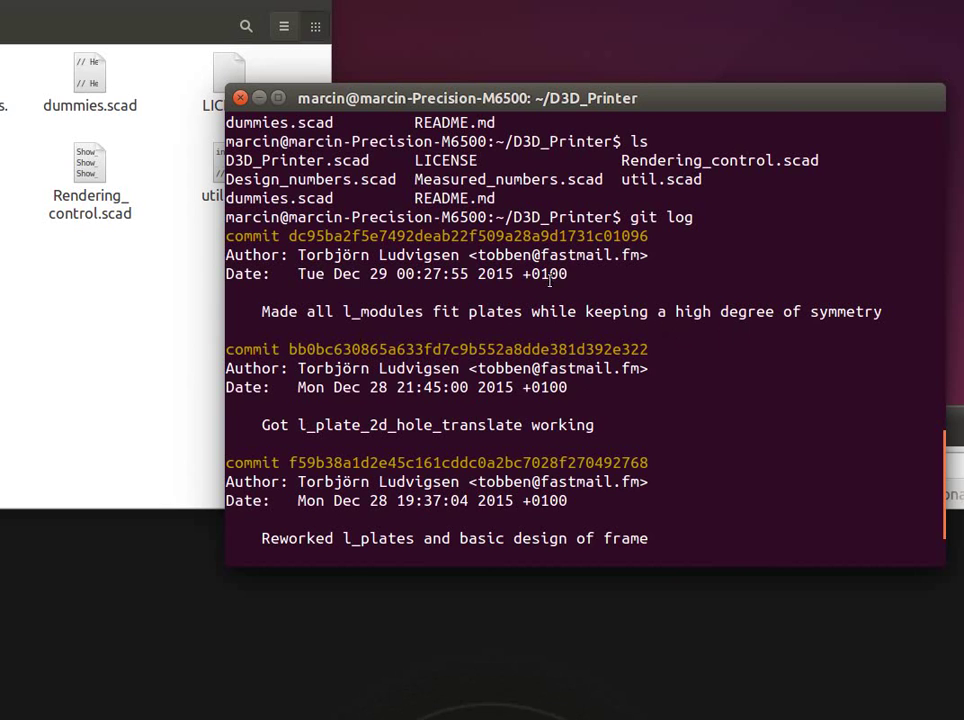
Switch to the browser and bring up the tobbelobb/D3D_Printer repository page on GitHub.
key("alt+Tab")
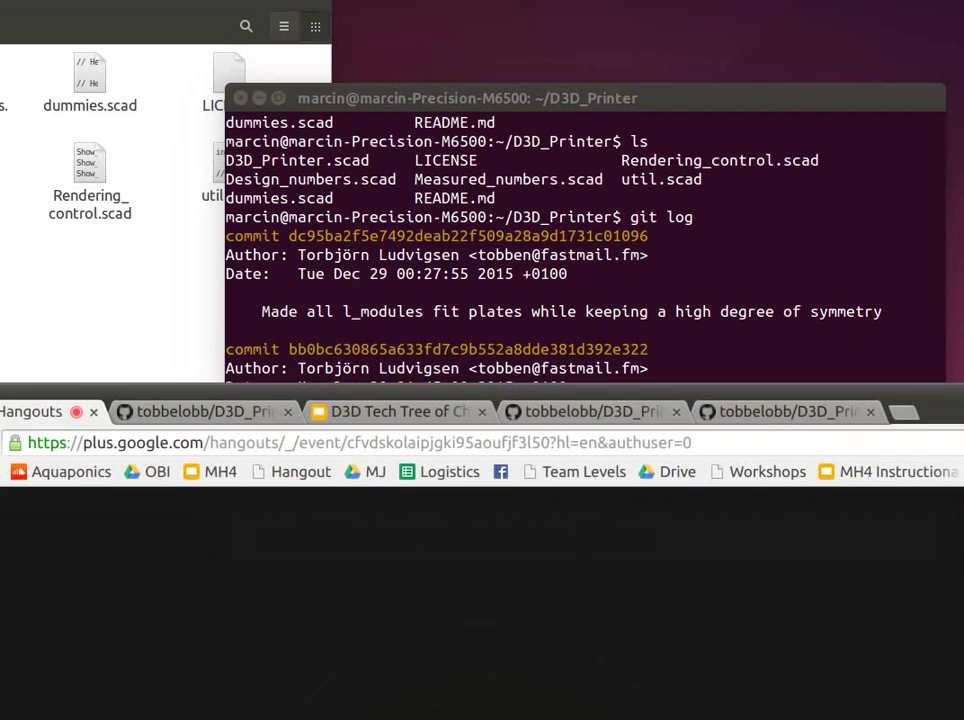
left_click(165, 345)
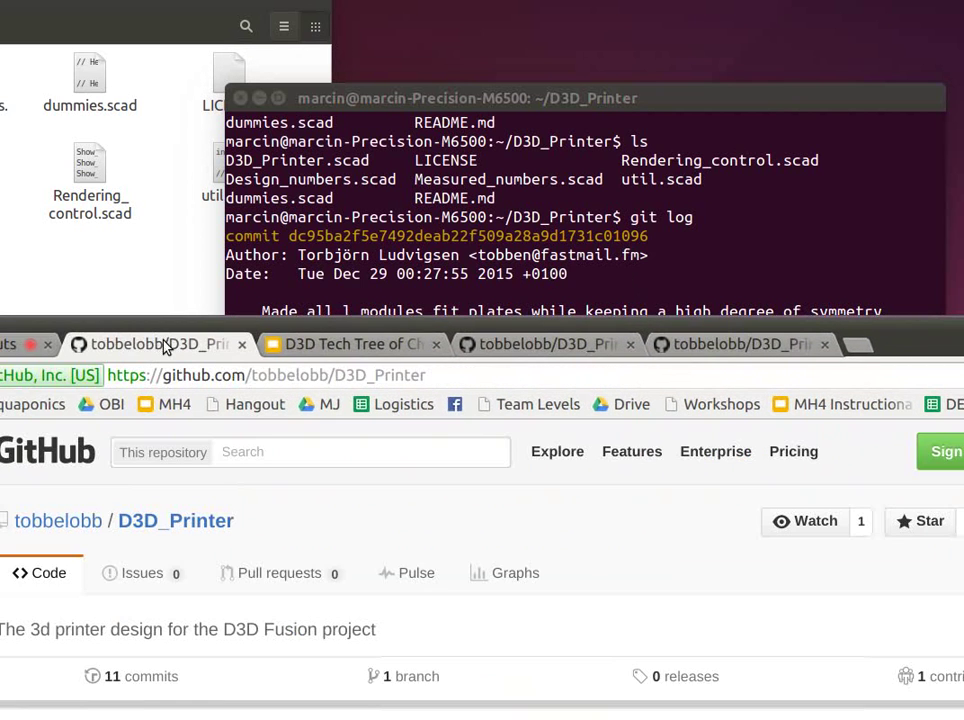
left_click_drag(553, 469, 522, 147, "alt")
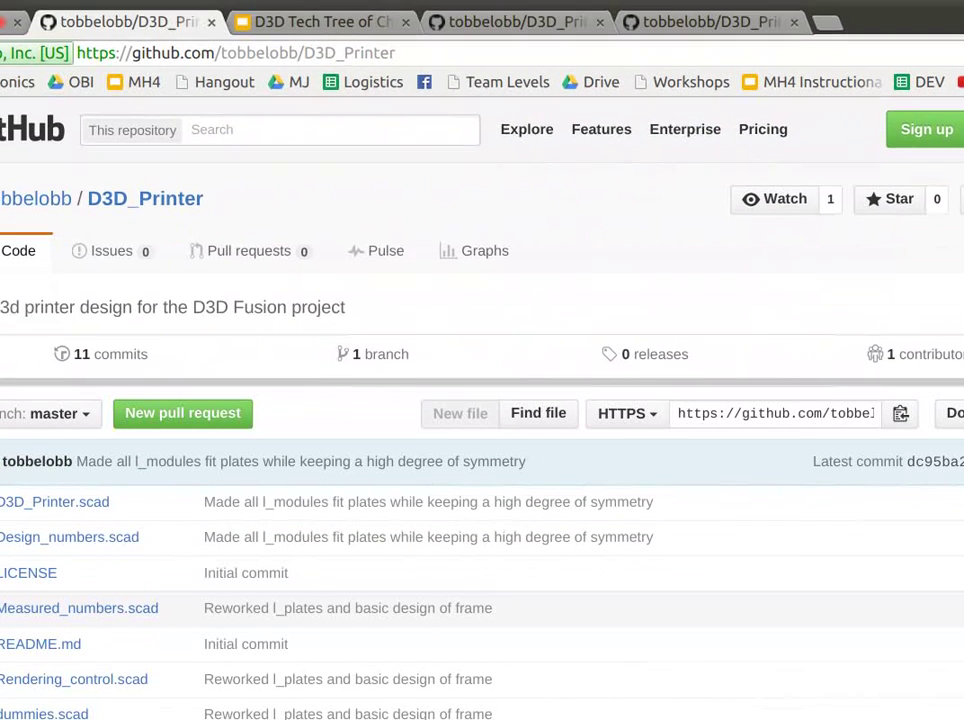
Review the D3D_Printer repository's file list, commit messages and README on the GitHub page.
scroll(578, 529, "down", 5)
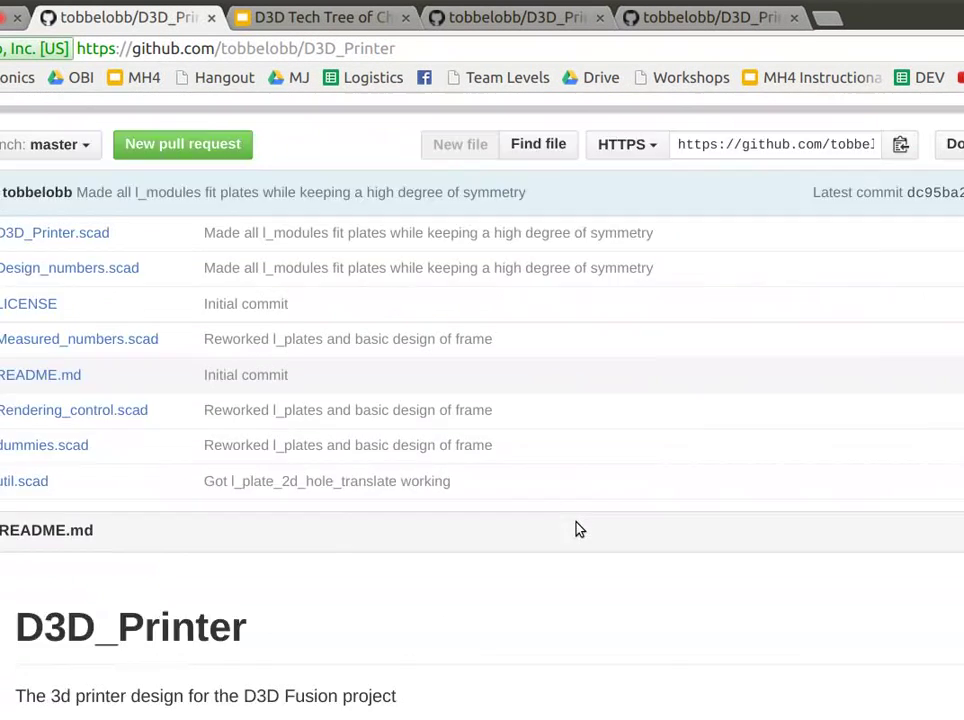
scroll(578, 529, "down", 2)
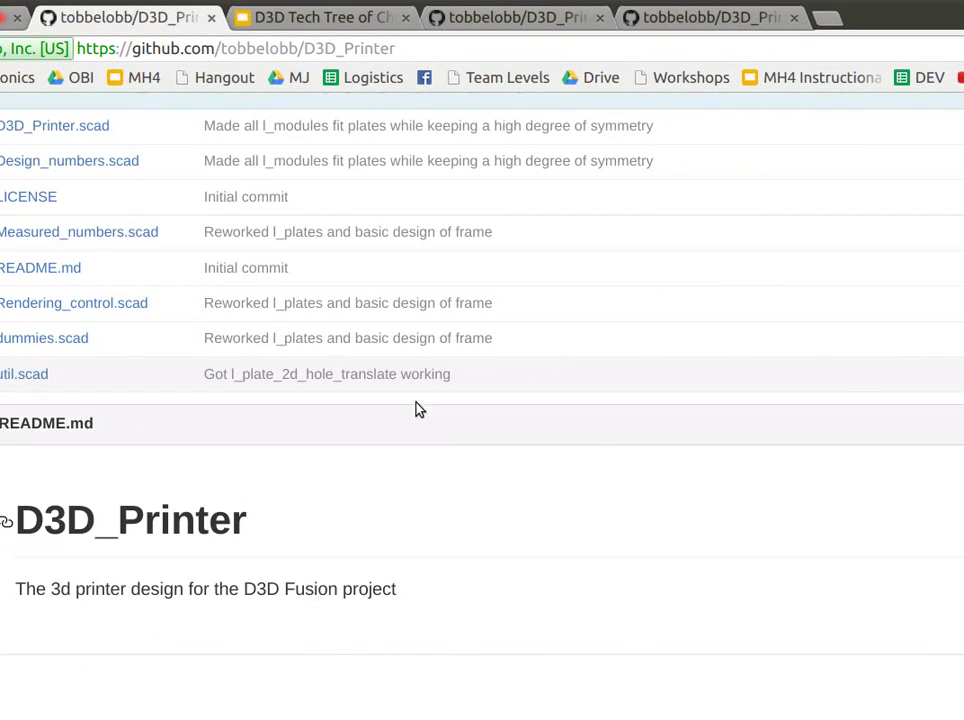
scroll(420, 398, "up", 5)
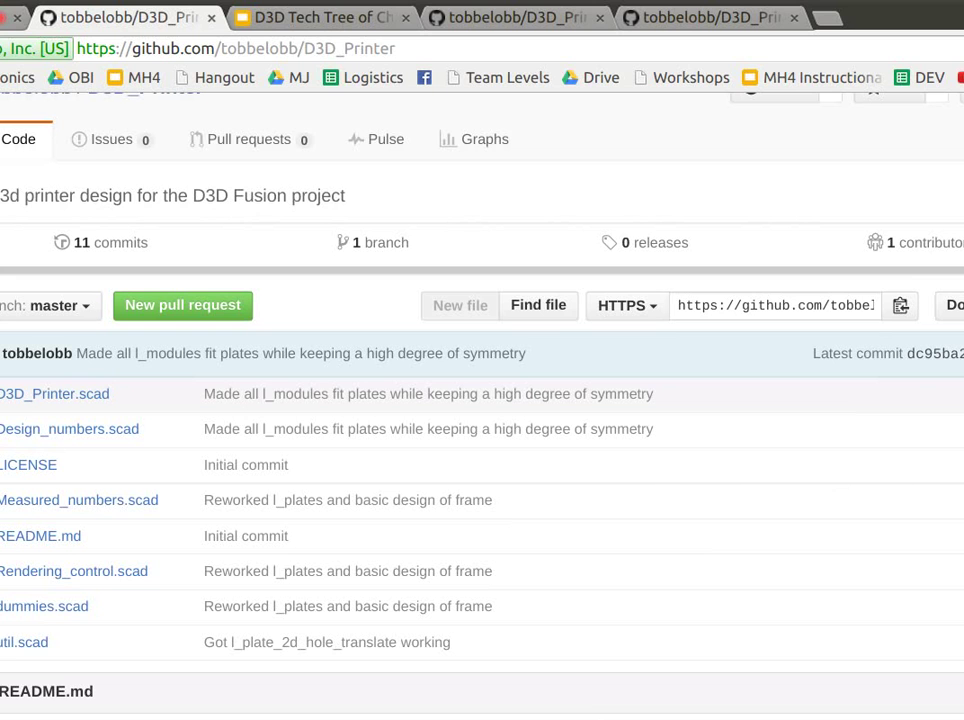
Switch back to the terminal and review the earlier output from the cd D3D_Printer command through git log.
scroll(447, 484, "up", 6)
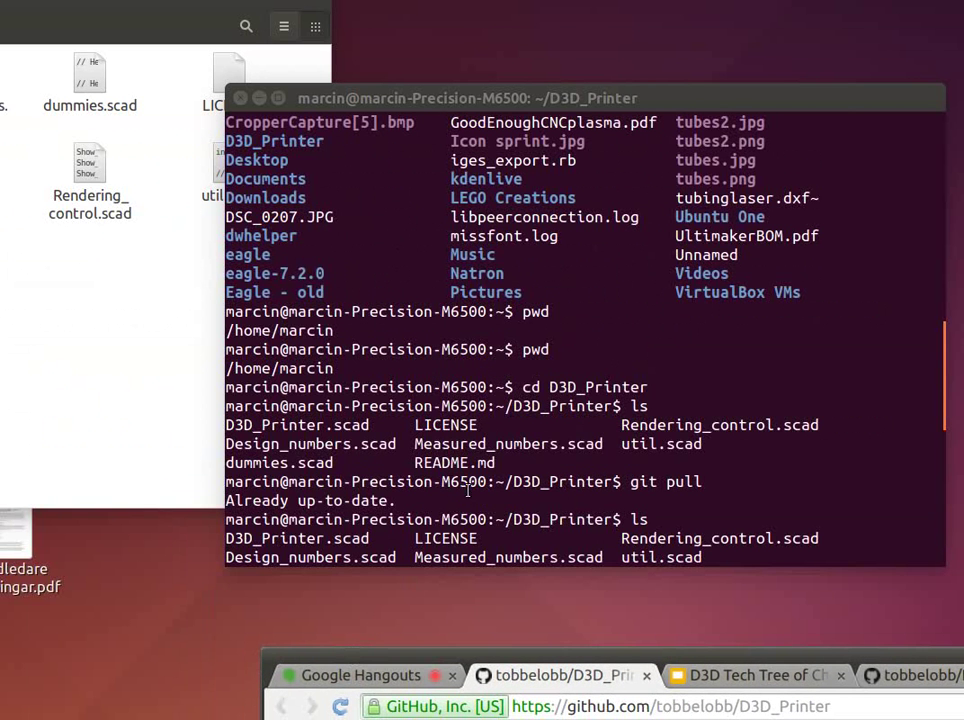
scroll(478, 490, "up", 1)
scroll(480, 492, "down", 2)
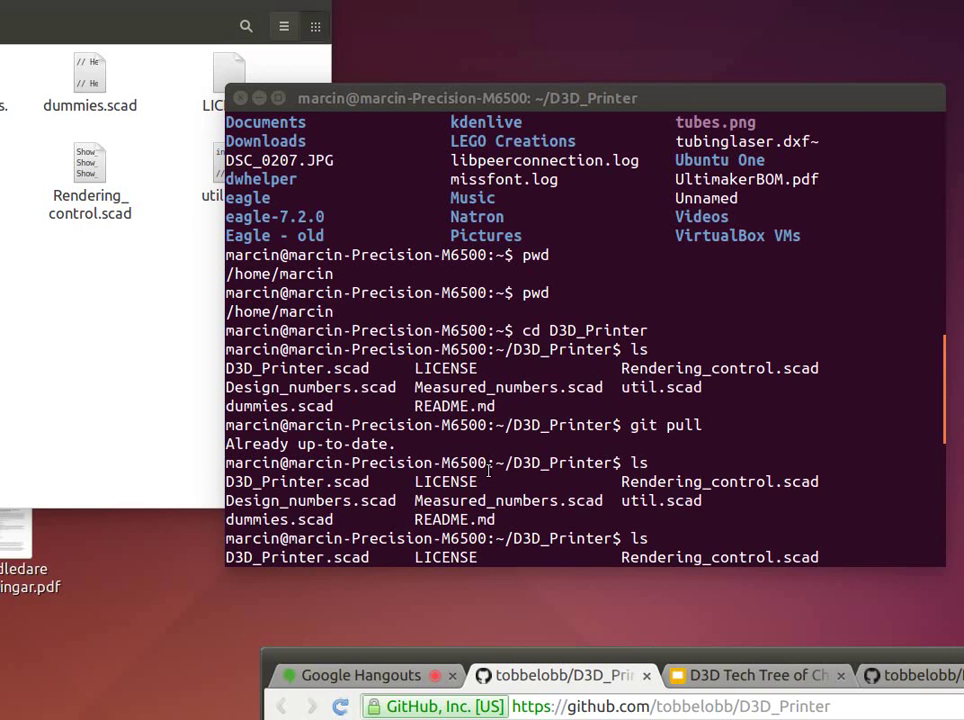
scroll(489, 470, "down", 2)
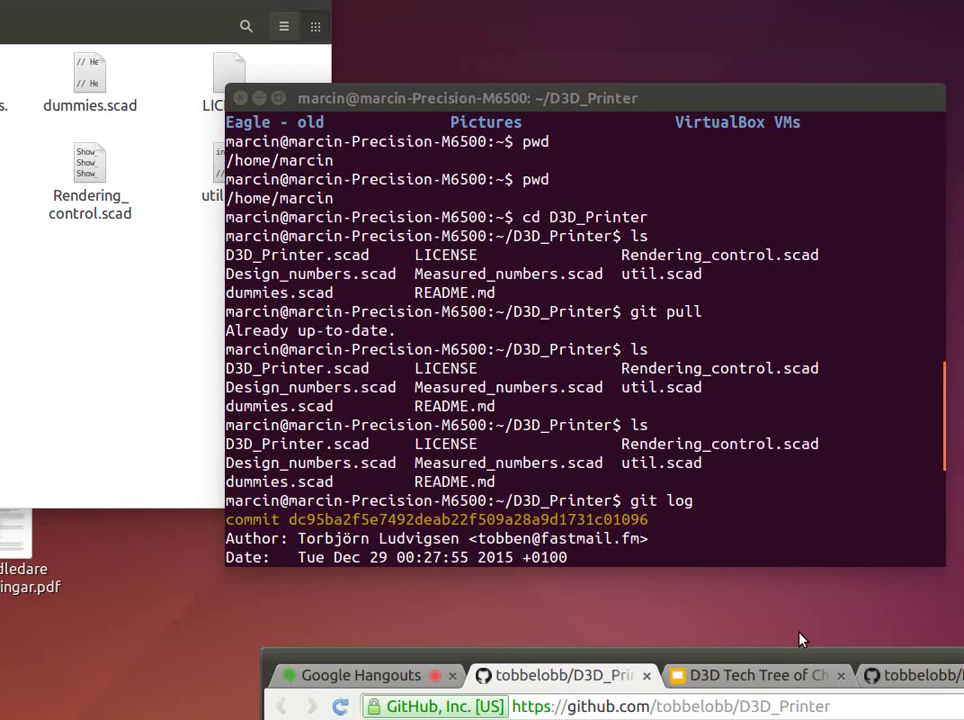
Bring the GitHub page back over the terminal and check its file list and README again.
left_click_drag(963, 685, 928, 150)
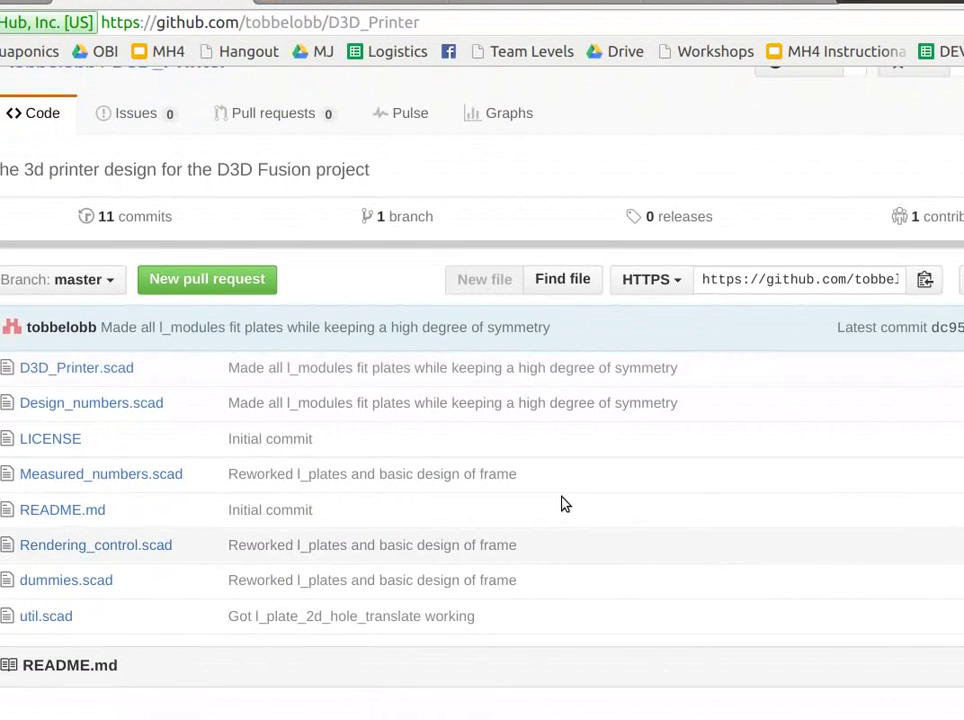
scroll(563, 505, "down", 3)
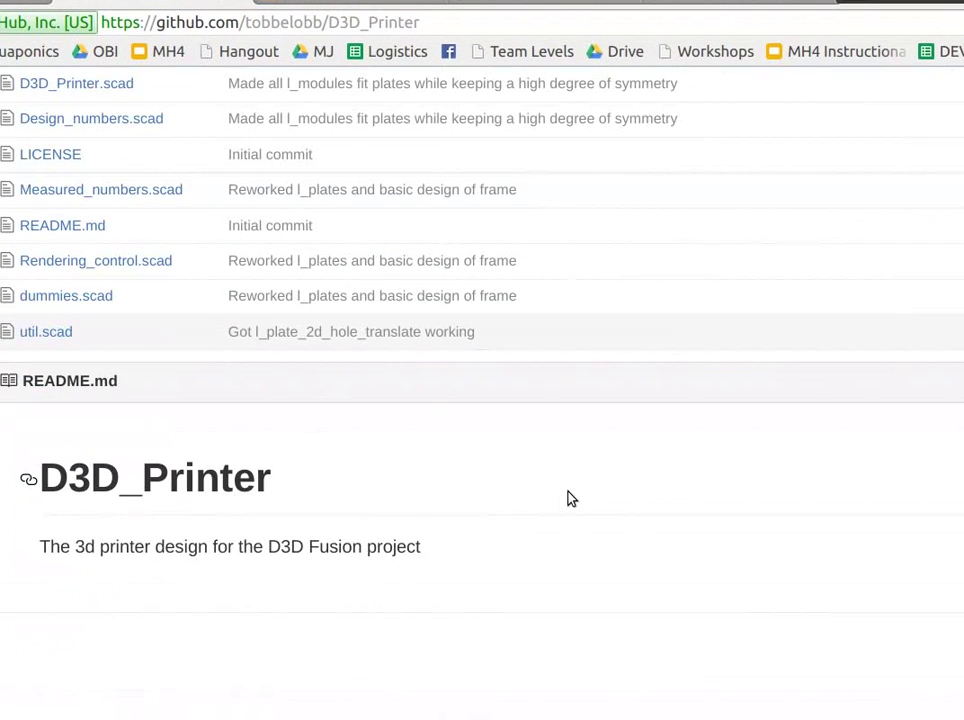
scroll(546, 421, "up", 3)
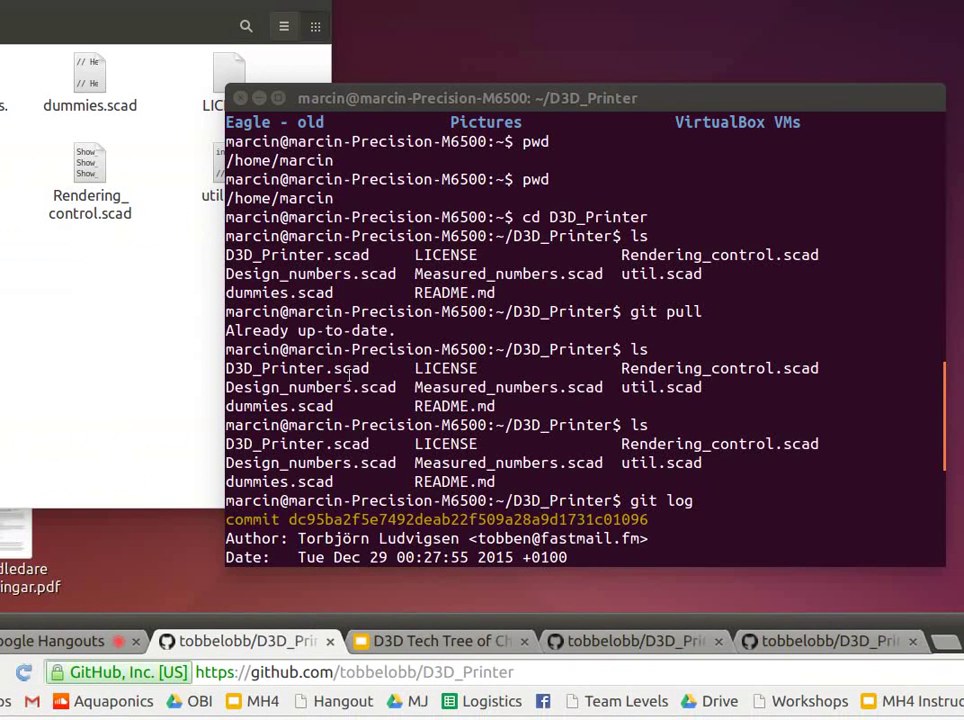
Return to the terminal's git log output and highlight the full hash of the most recent commit.
scroll(546, 405, "down", 1)
scroll(546, 405, "down", 1)
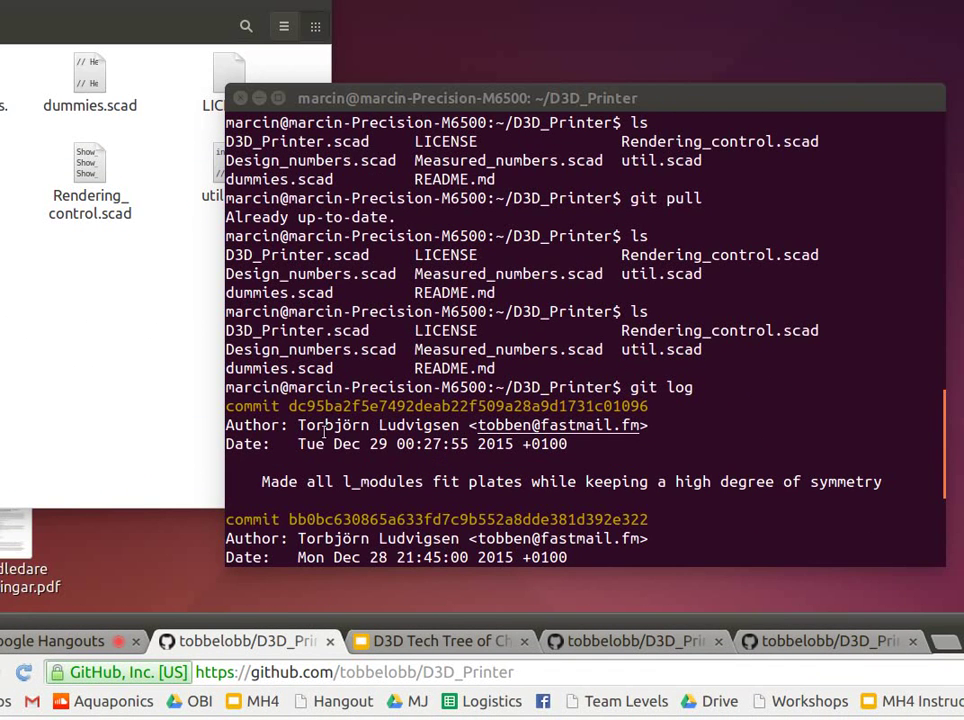
left_click_drag(289, 406, 651, 405)
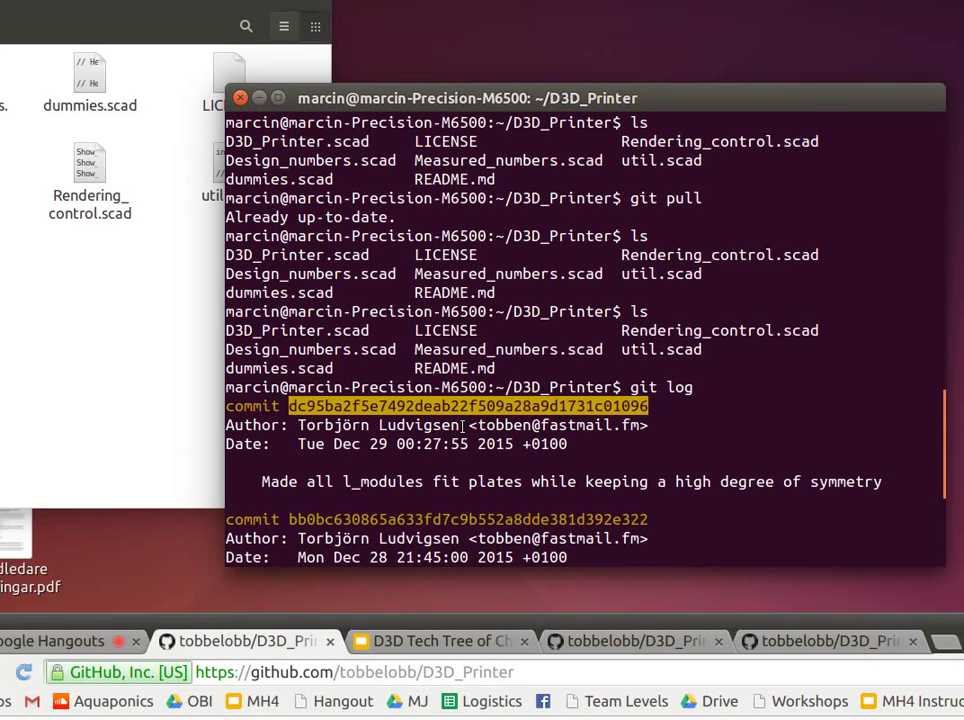
left_click(474, 406)
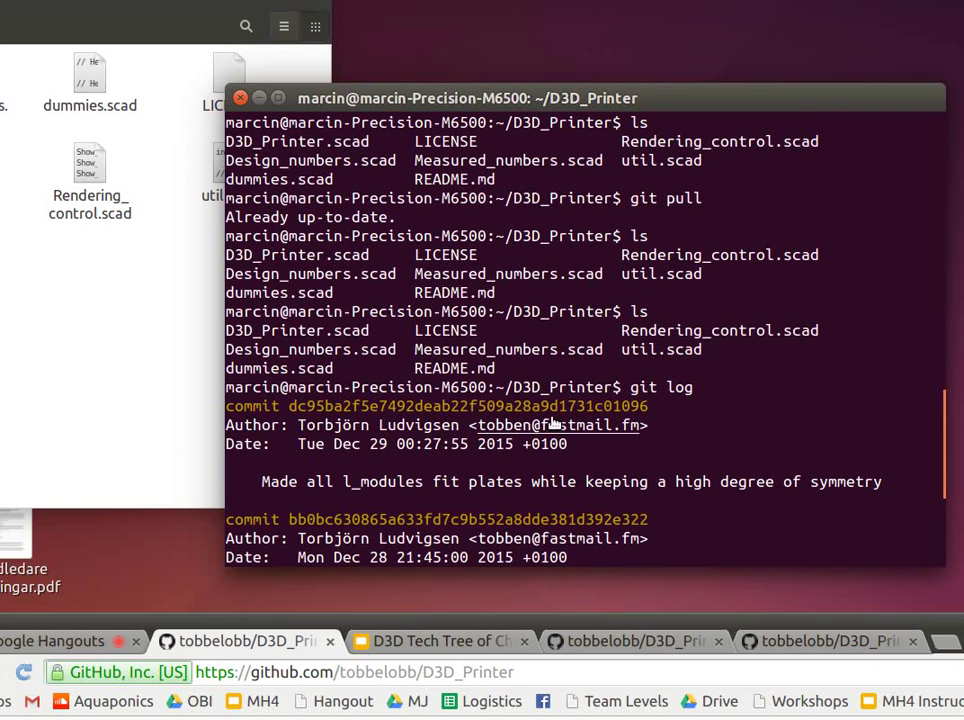
left_click_drag(654, 407, 289, 409)
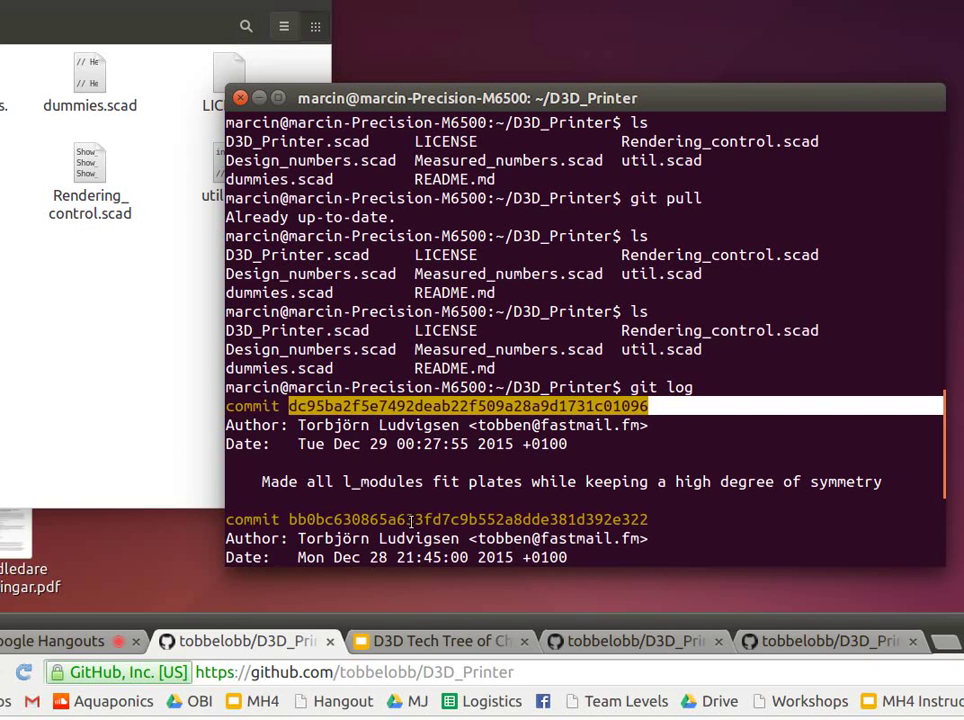
Compare the terminal's git log entries with the commit messages on GitHub by moving the browser window over and off the terminal.
left_click_drag(655, 620, 555, 540)
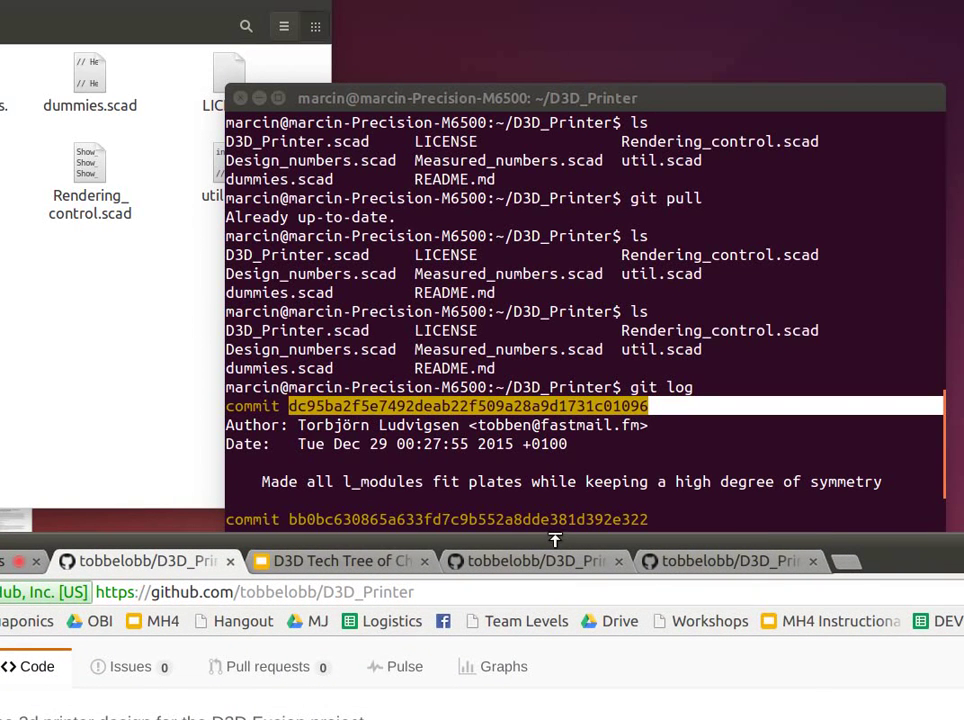
left_click_drag(880, 561, 890, 690)
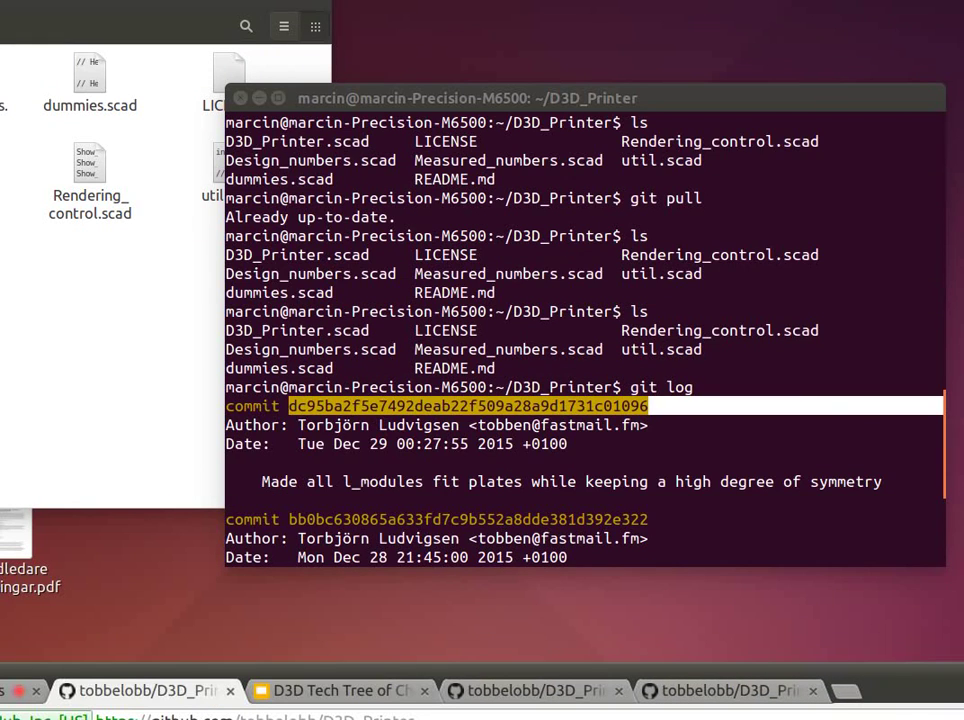
scroll(796, 365, "down", 3)
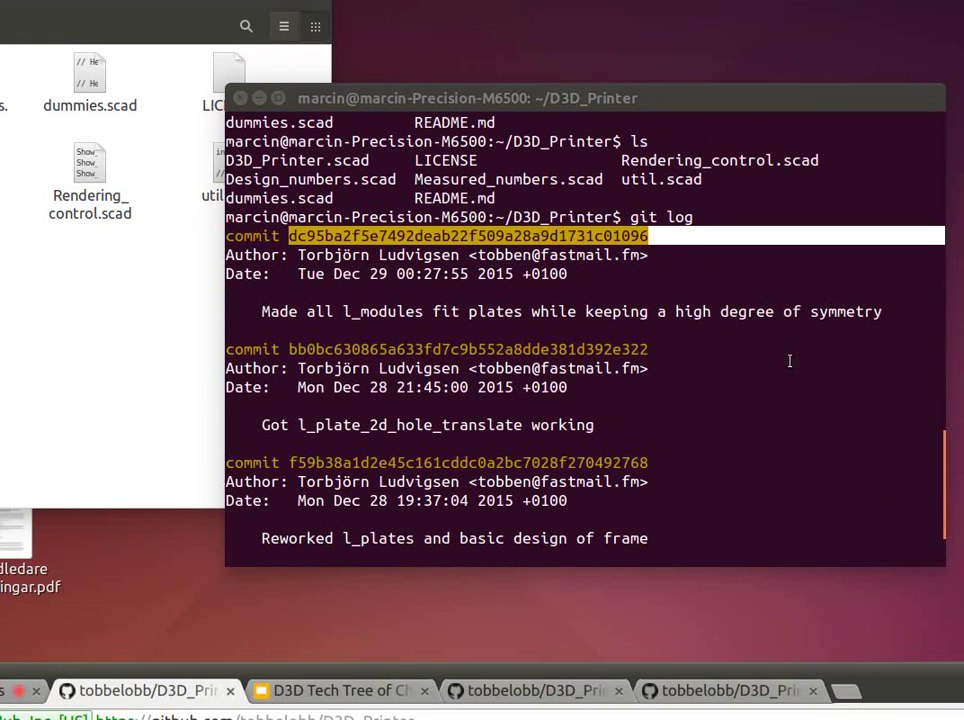
scroll(794, 376, "down", 1)
left_click_drag(890, 690, 890, 157)
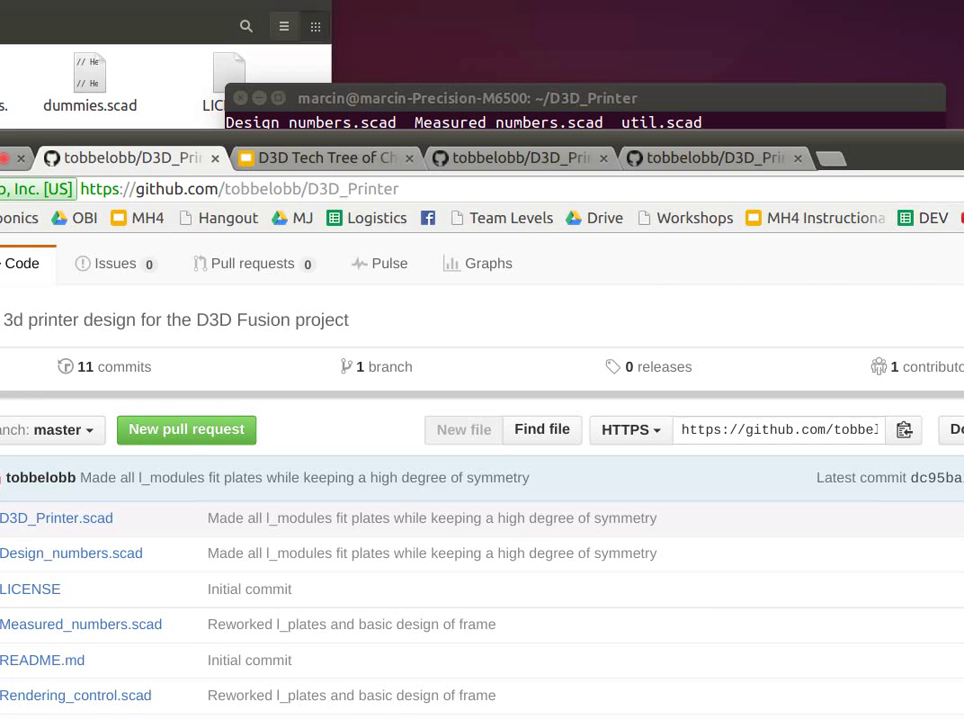
left_click_drag(890, 158, 890, 697)
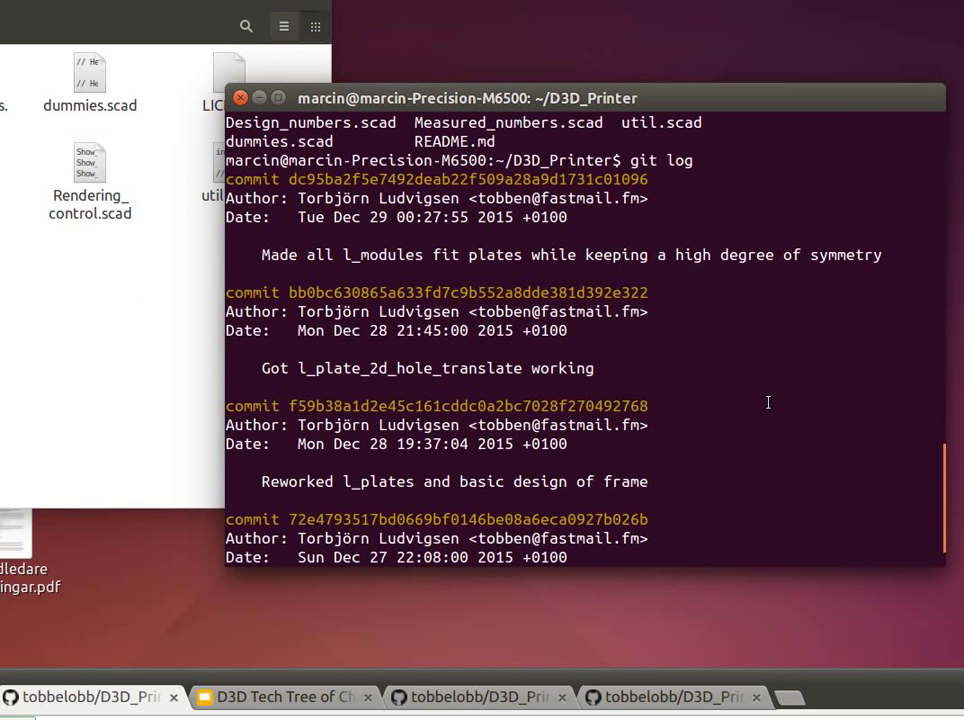
Look back through the whole terminal session and return to the git log entries.
scroll(775, 406, "down", 1)
scroll(779, 409, "up", 13)
scroll(779, 409, "down", 13)
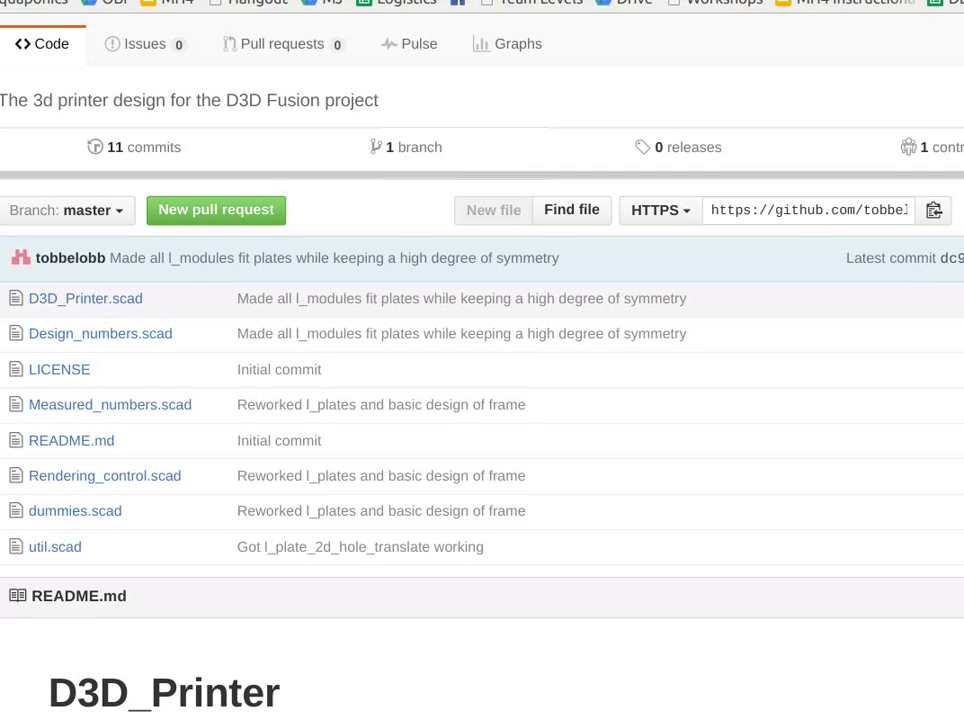
From the GitHub repository's commit history, open the commit "Made all l_modules fit plates while keeping a high degree of symmetry".
left_click(166, 150)
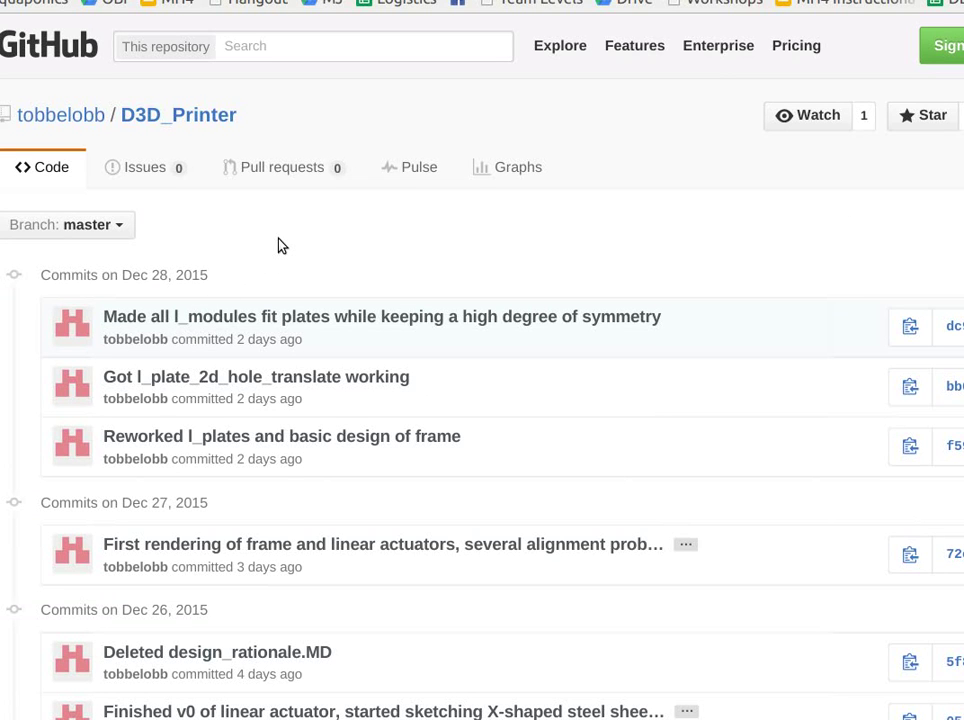
left_click(244, 320)
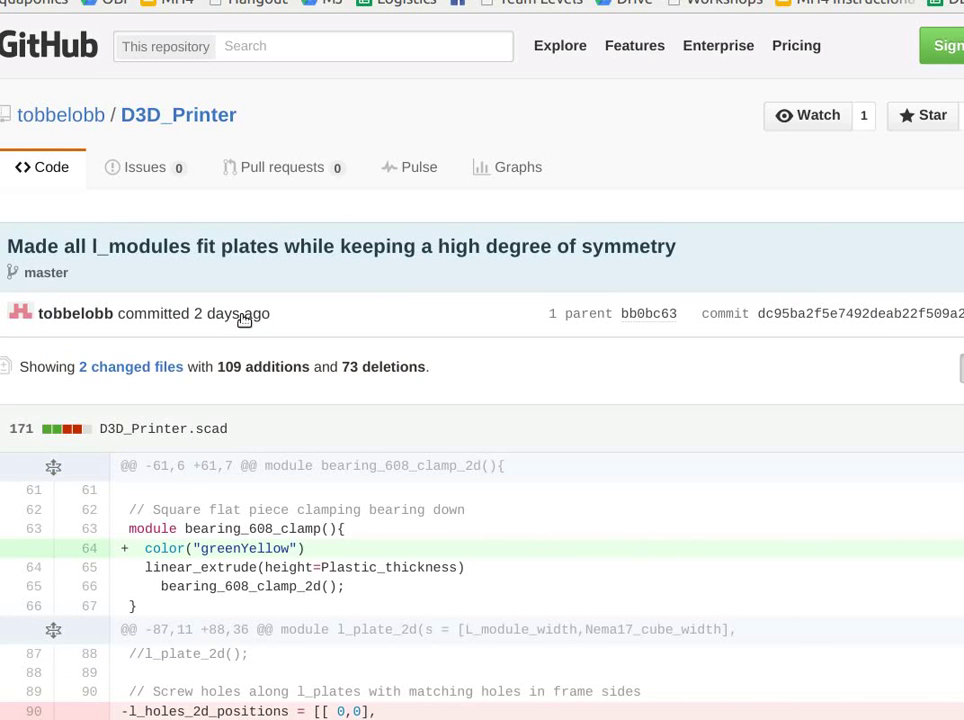
scroll(244, 320, "down", 4)
scroll(243, 316, "up", 3)
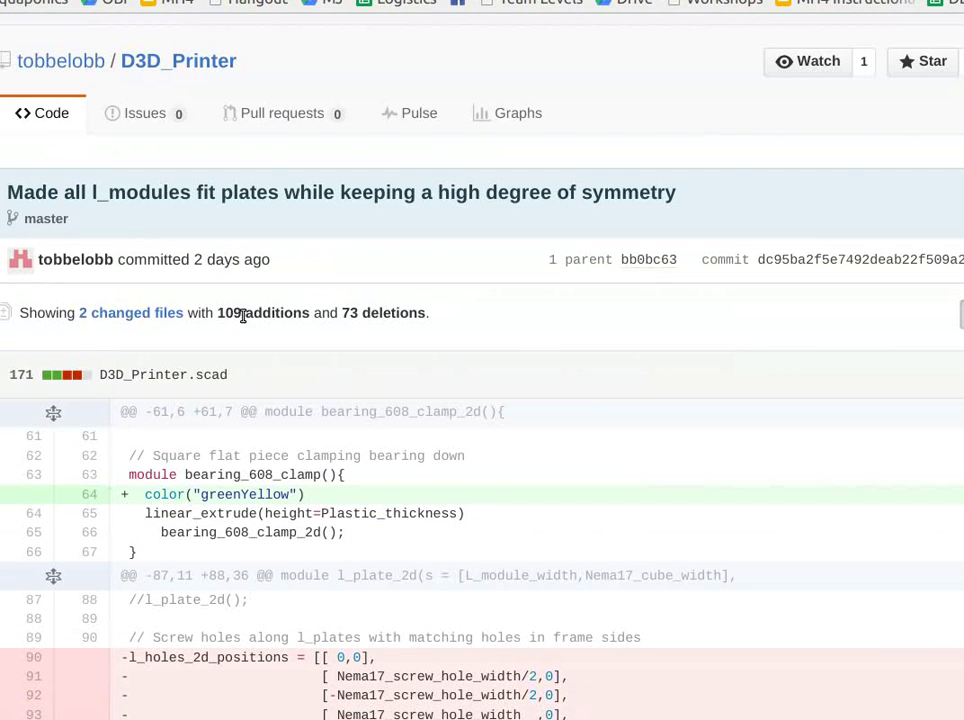
Skim the added and removed lines of D3D_Printer.scad in the commit's diff and return to its summary.
scroll(243, 305, "down", 7)
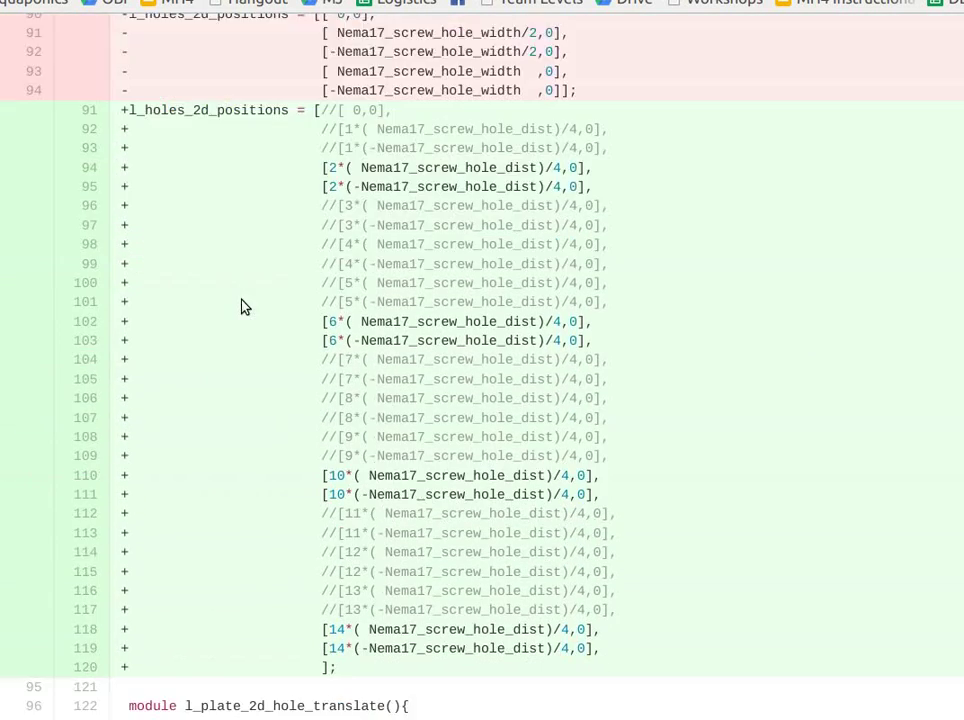
scroll(243, 306, "down", 11)
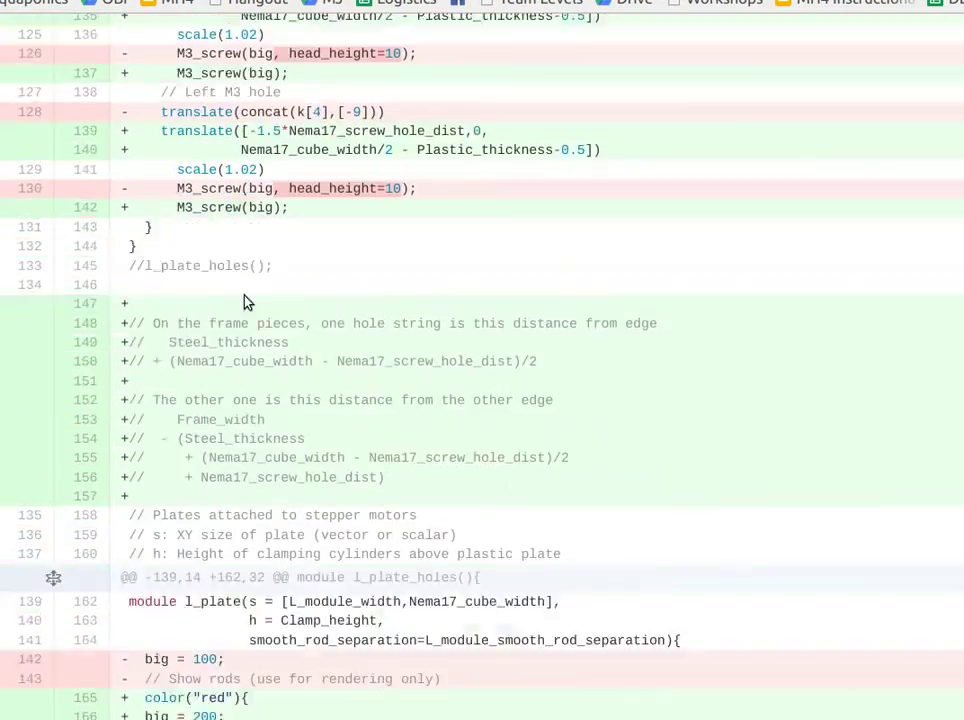
scroll(247, 302, "down", 12)
scroll(258, 280, "up", 14)
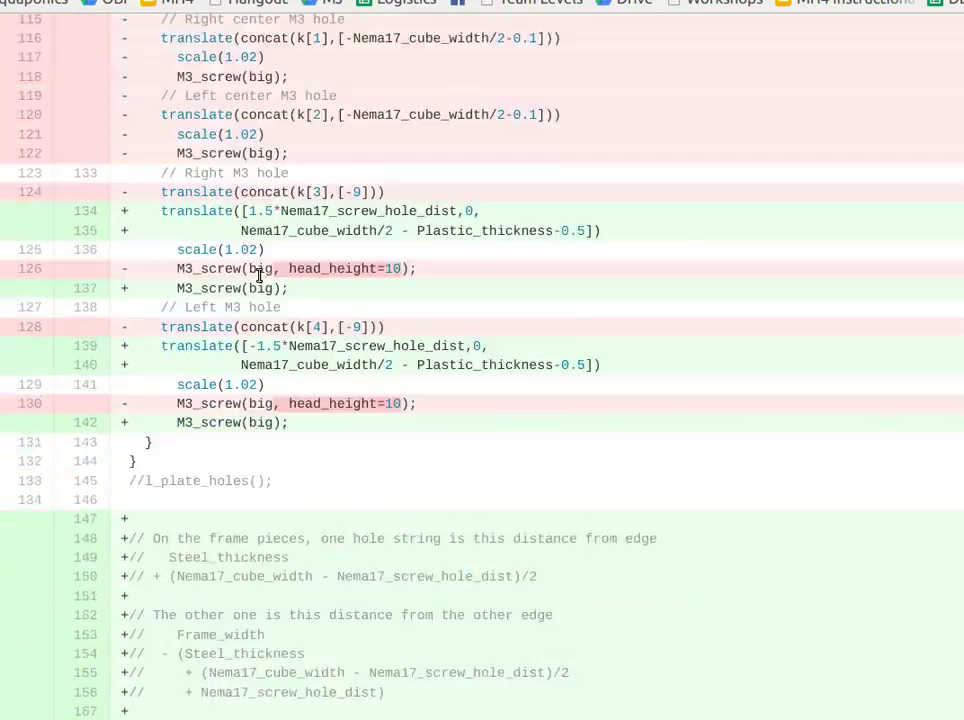
scroll(258, 275, "up", 16)
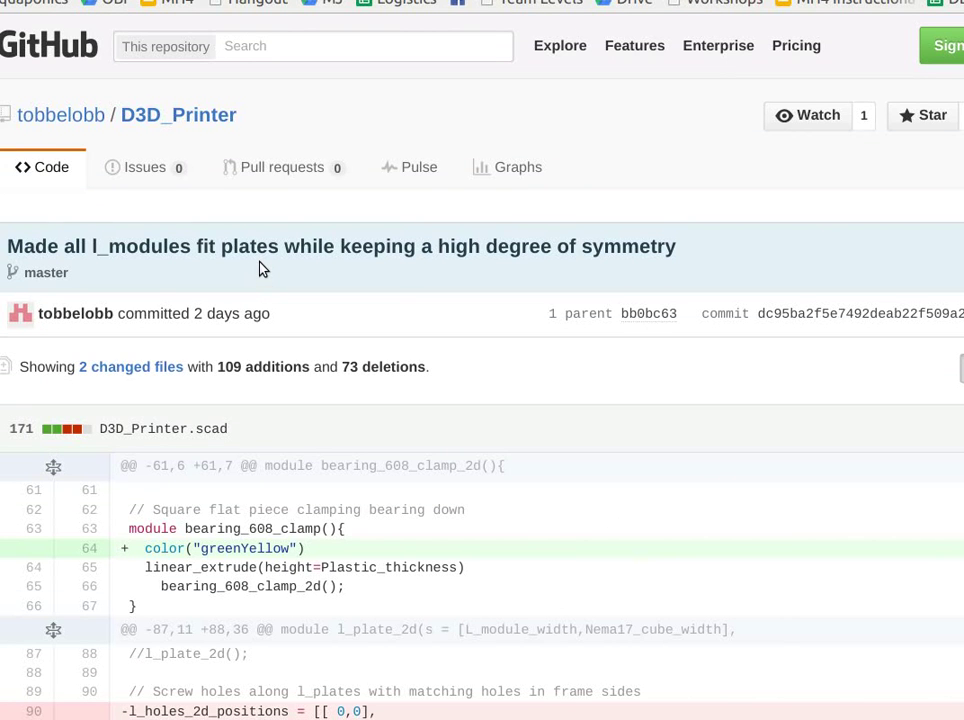
Examine the l_holes_2d_positions and l_plate_holes changes in the D3D_Printer.scad diff in more detail.
scroll(262, 262, "down", 3)
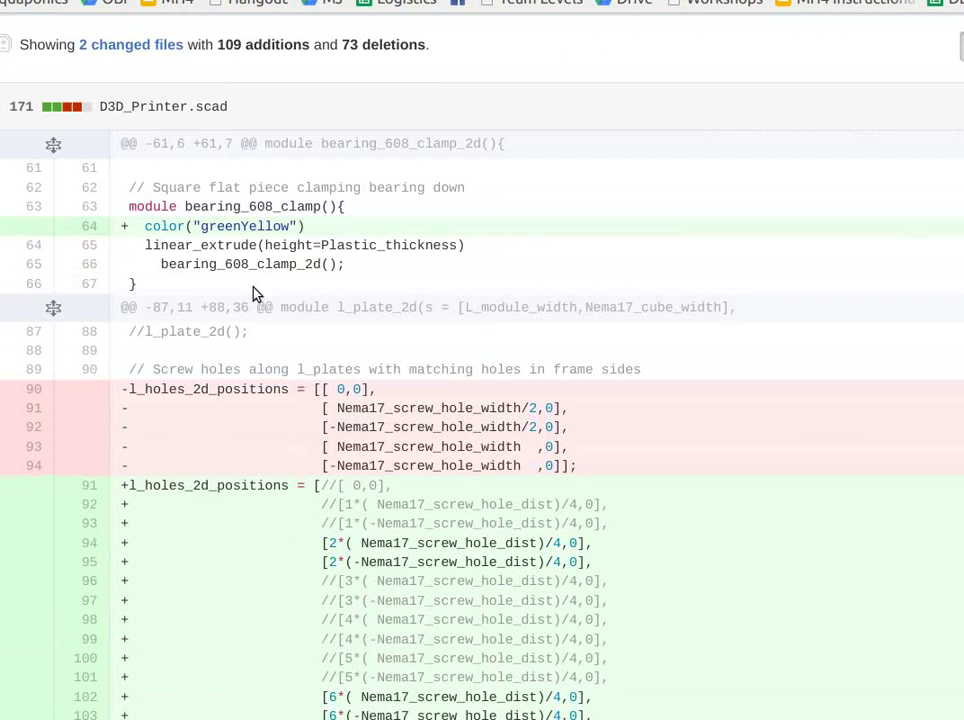
scroll(258, 359, "down", 4)
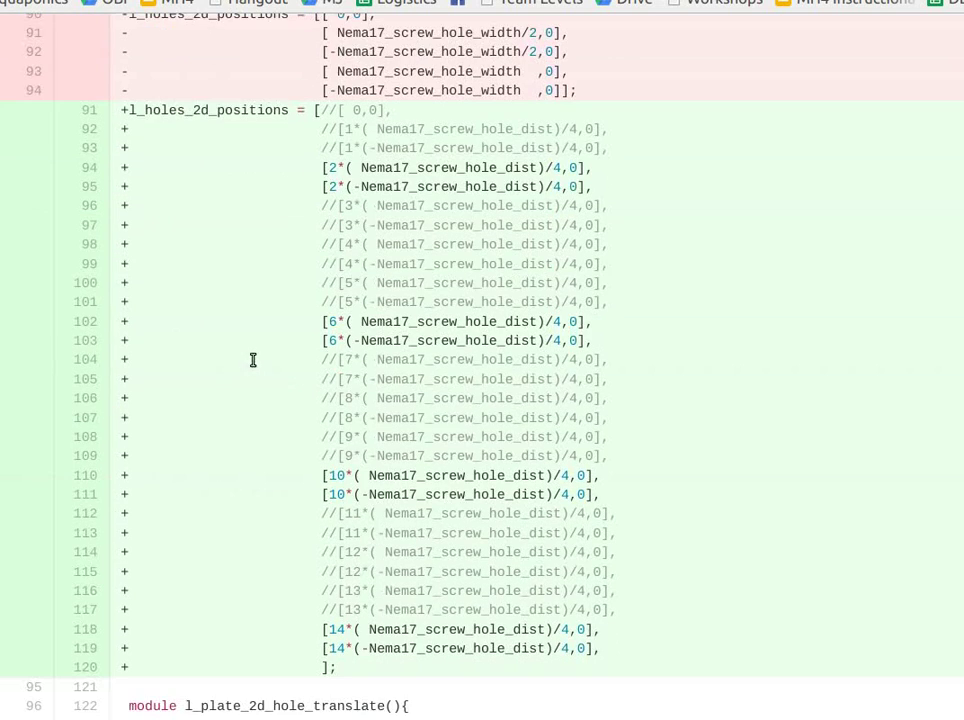
scroll(240, 360, "down", 5)
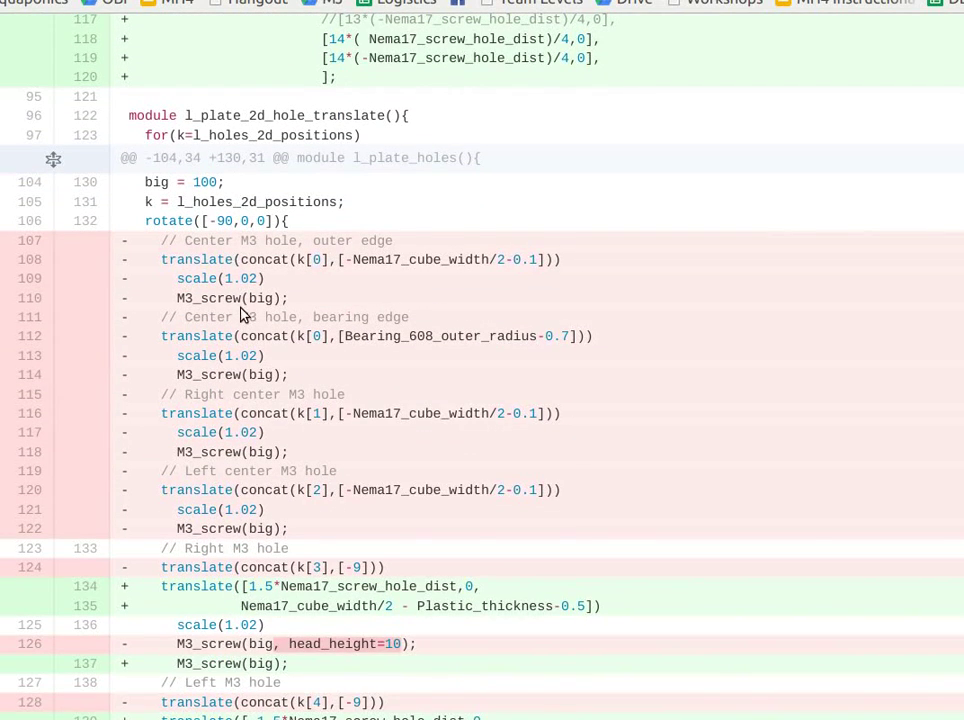
scroll(240, 316, "down", 1)
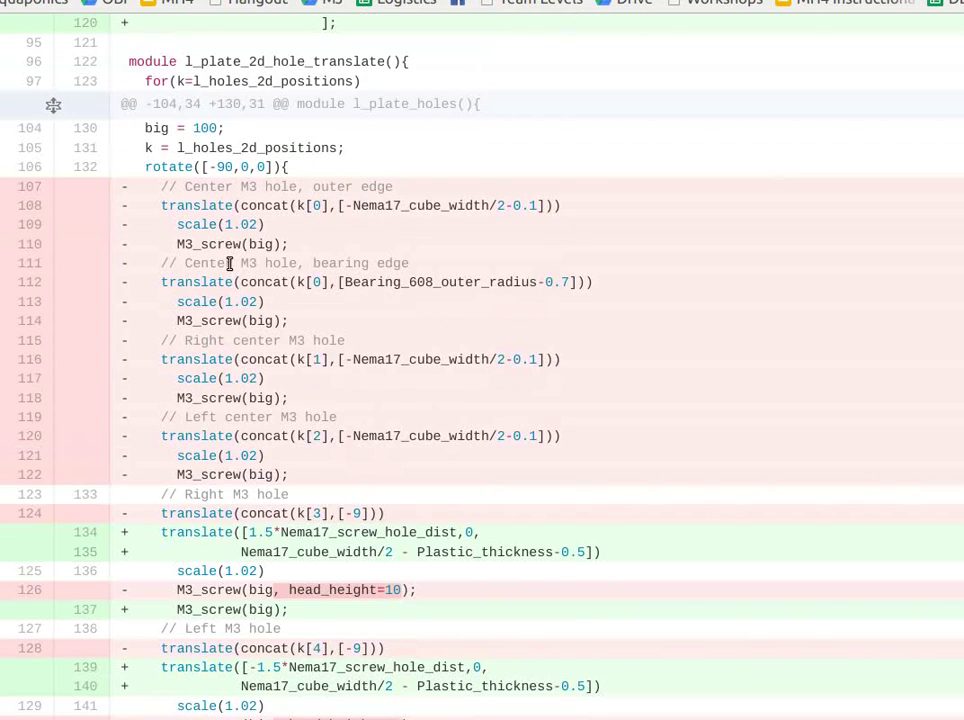
scroll(229, 263, "down", 7)
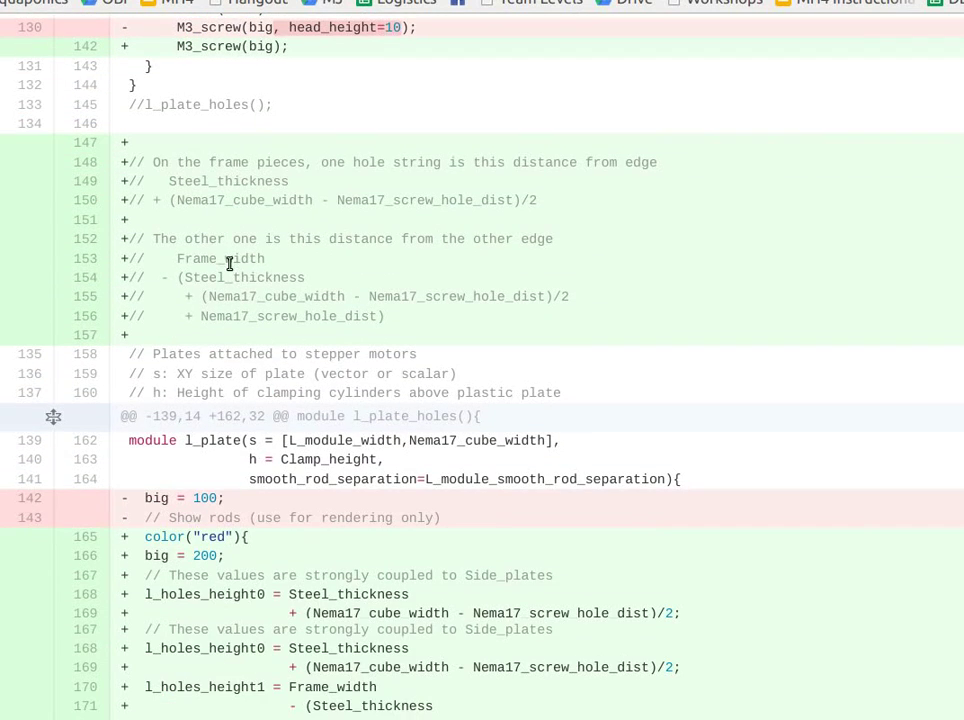
scroll(250, 375, "up", 6)
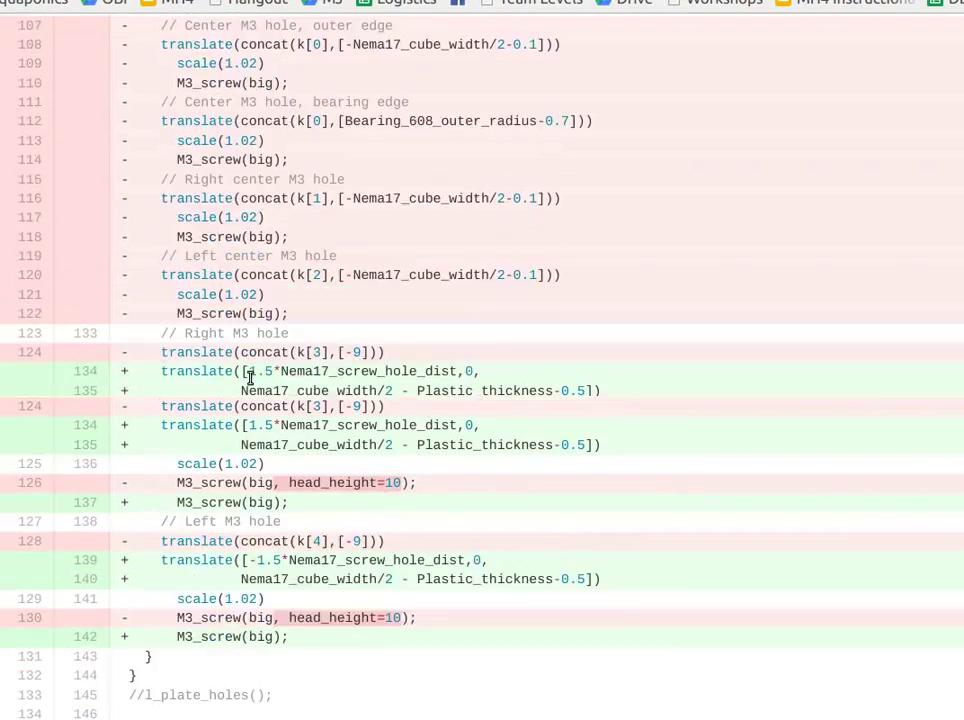
scroll(250, 378, "up", 3)
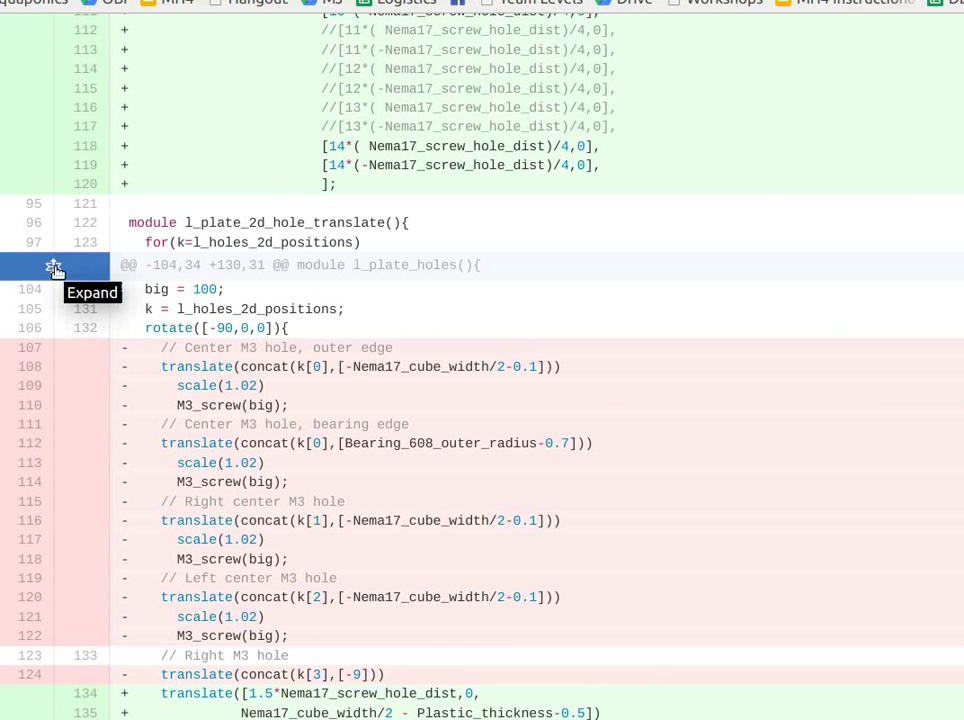
scroll(256, 315, "up", 10)
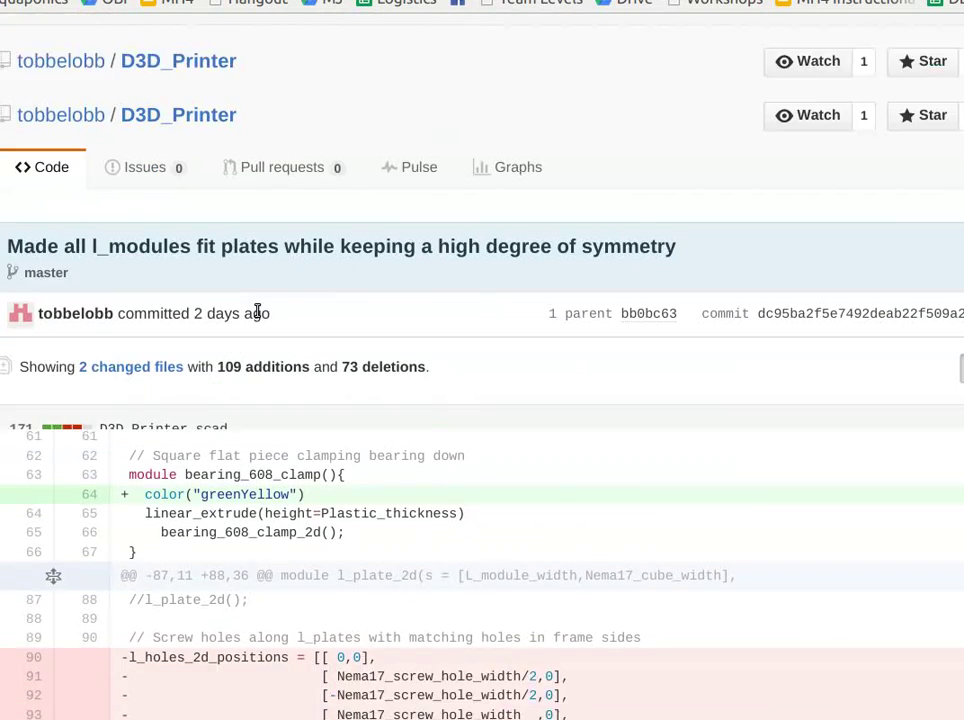
scroll(258, 313, "down", 3)
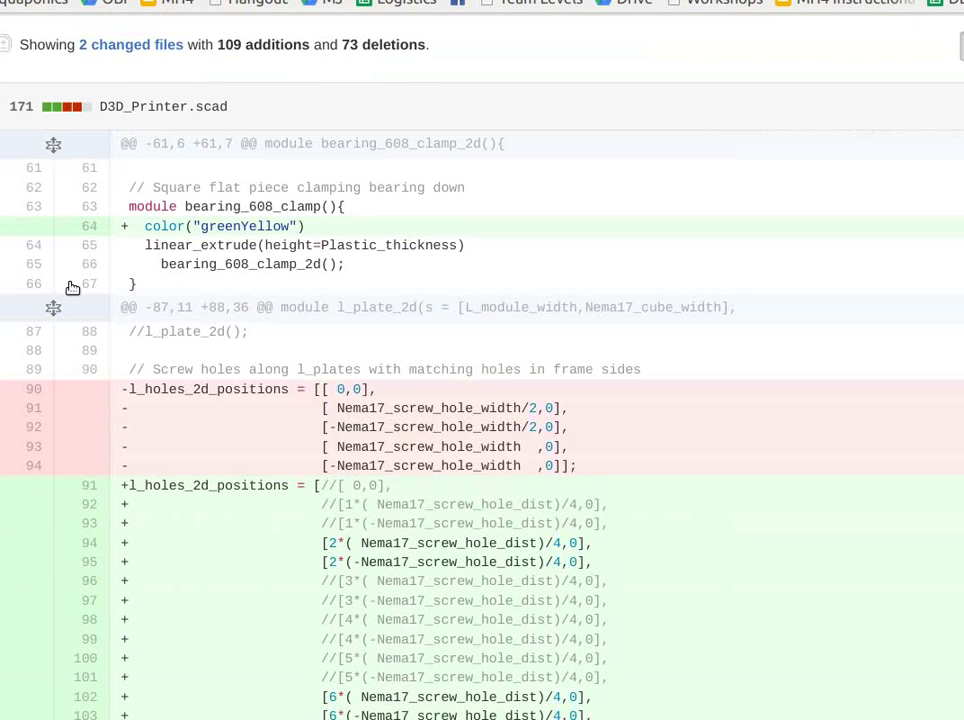
Expand the hidden unchanged lines around l_plate_2d, l_plate_2d_hole_translate and l_plate in the D3D_Printer.scad diff.
left_click(55, 311)
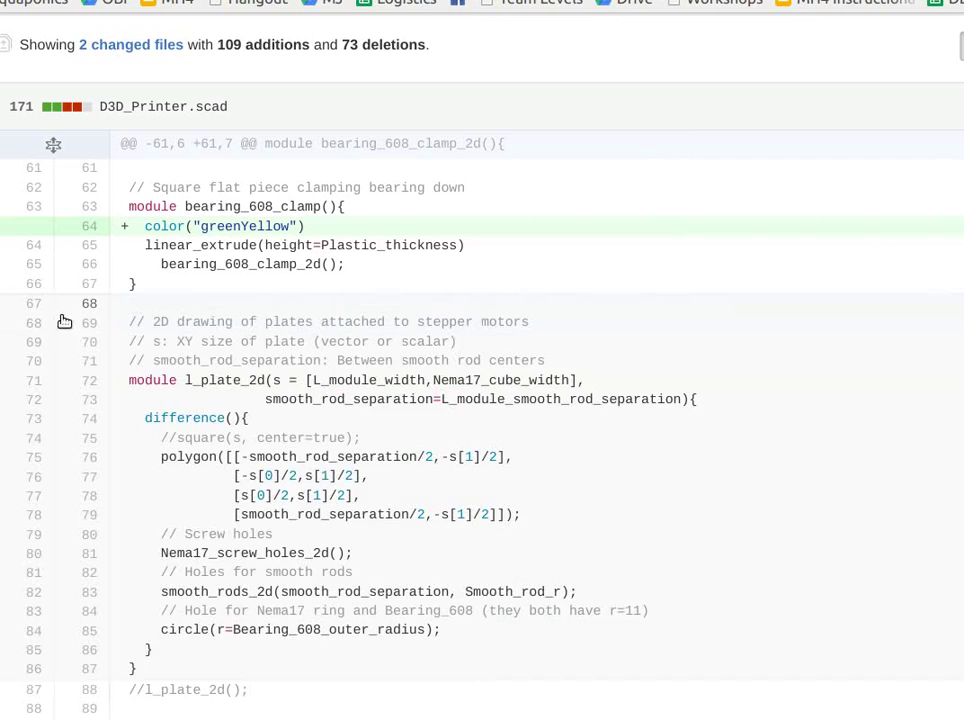
scroll(95, 348, "down", 4)
scroll(95, 346, "up", 2)
scroll(91, 340, "down", 6)
scroll(92, 338, "down", 4)
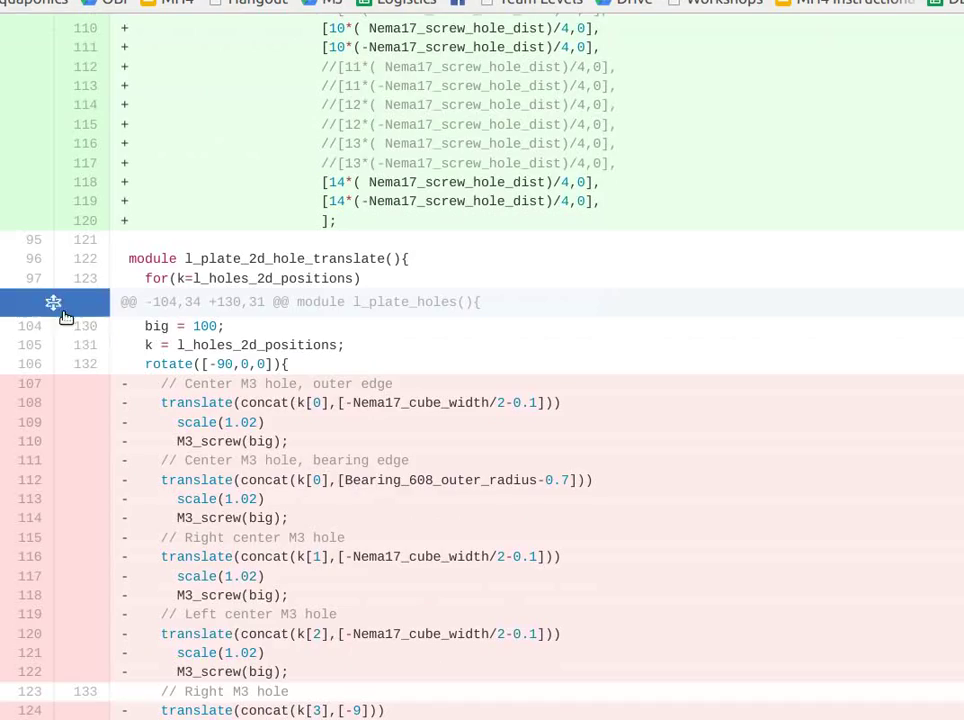
left_click(54, 305)
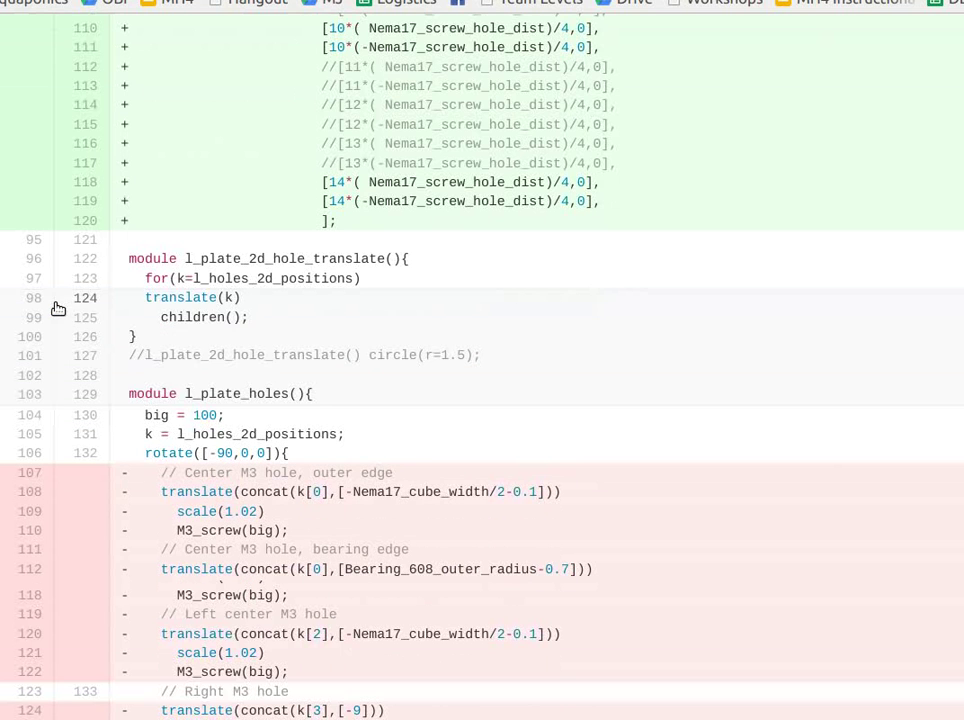
scroll(353, 391, "down", 9)
scroll(345, 385, "down", 3)
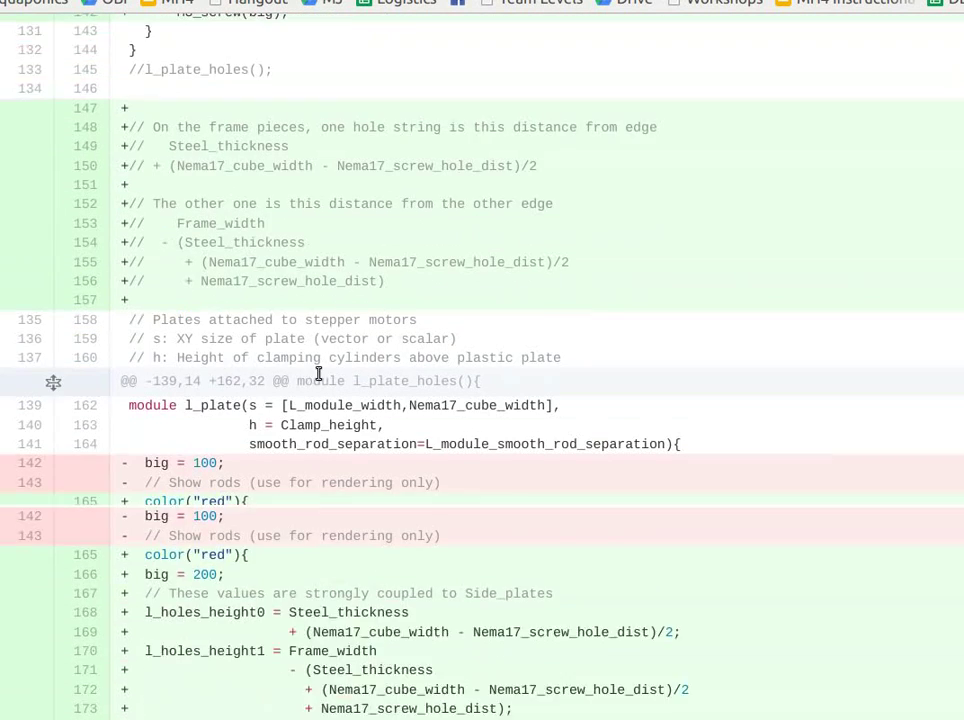
left_click(54, 275)
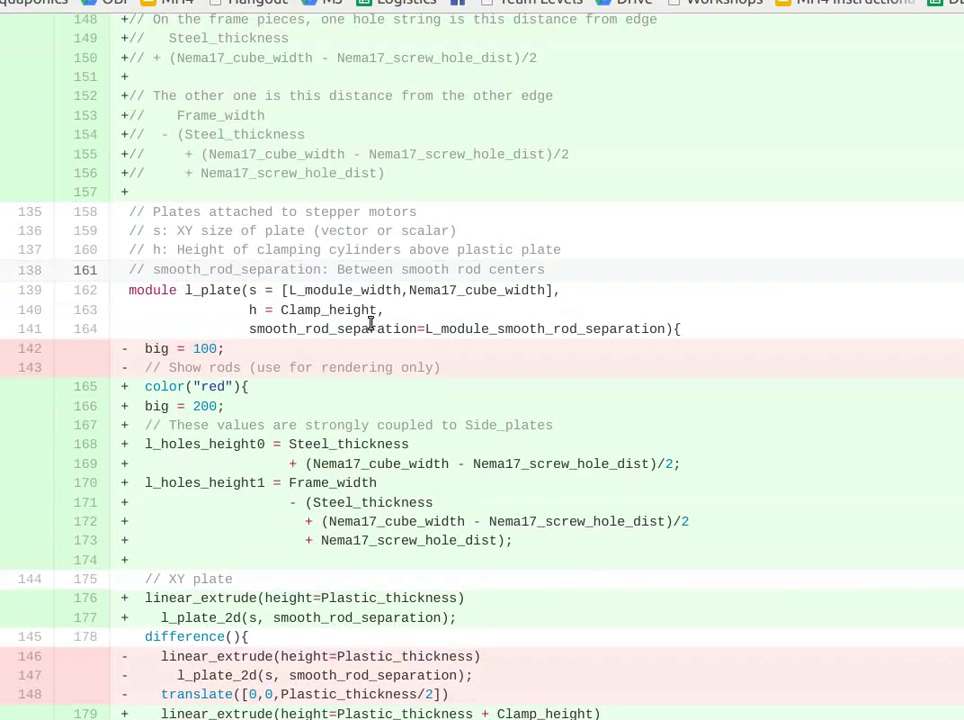
Skim the commit's remaining changes through Design_numbers.scad, then run through the whole diff again from the commit summary.
scroll(396, 340, "down", 11)
scroll(396, 348, "down", 17)
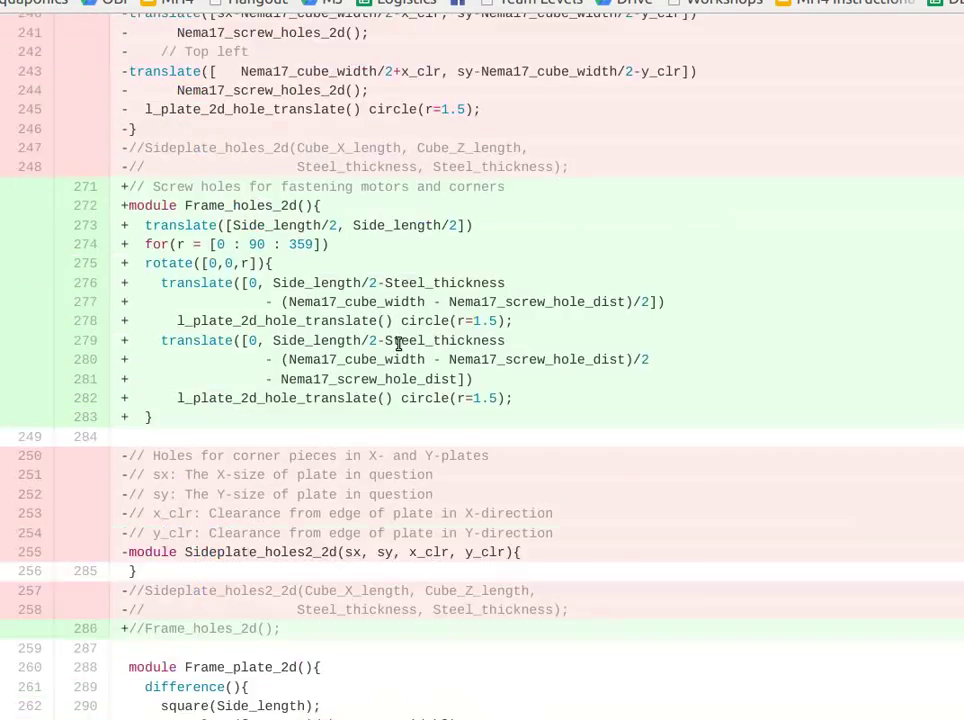
scroll(406, 350, "down", 6)
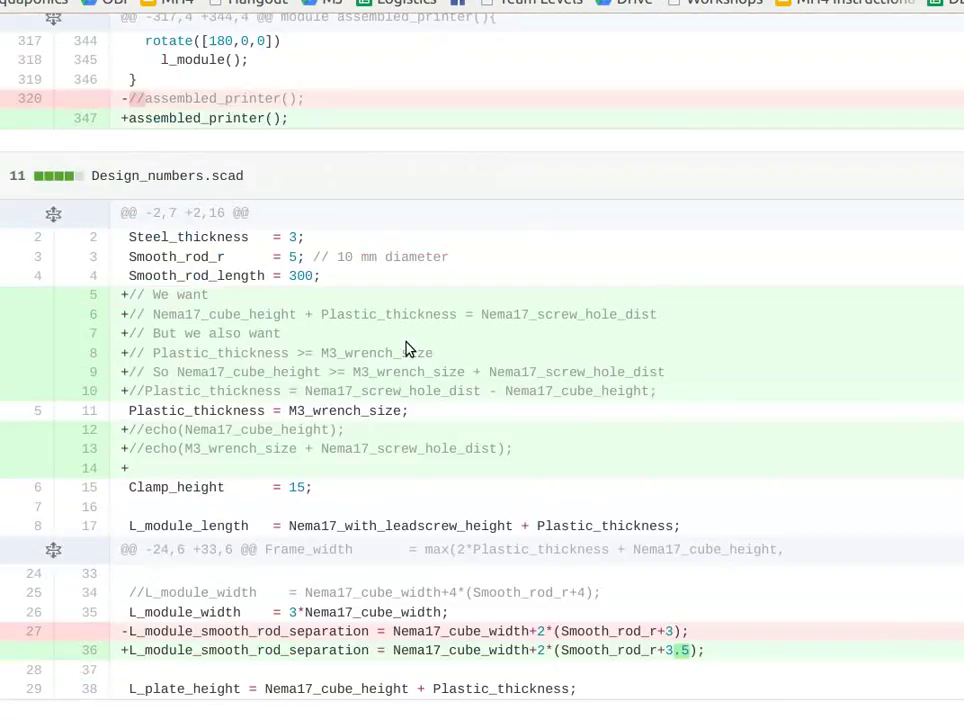
scroll(406, 348, "up", 20)
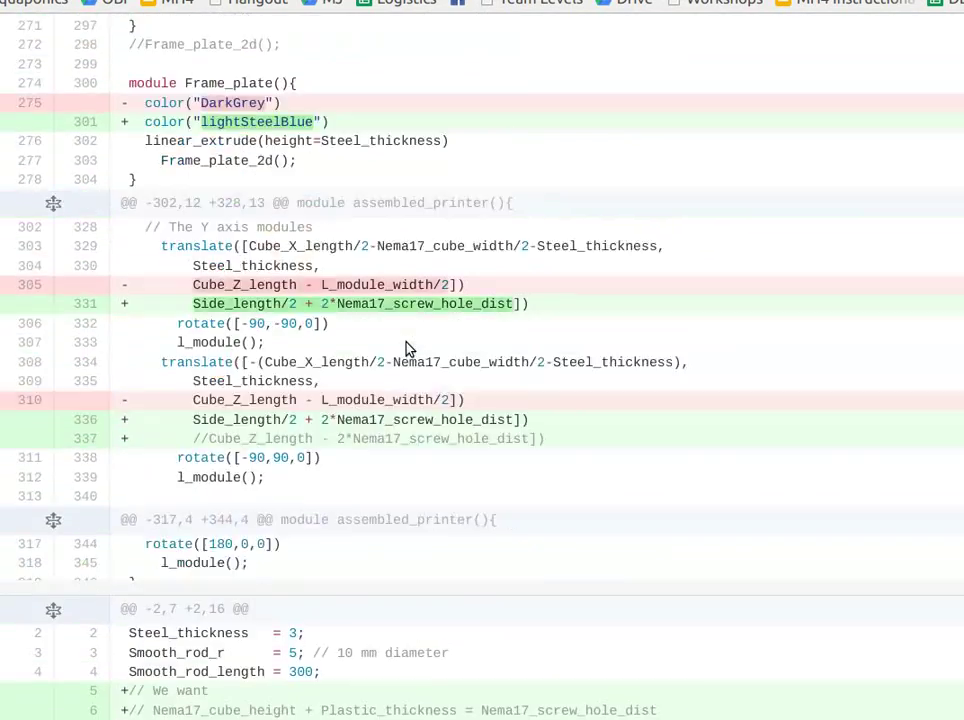
scroll(408, 345, "up", 20)
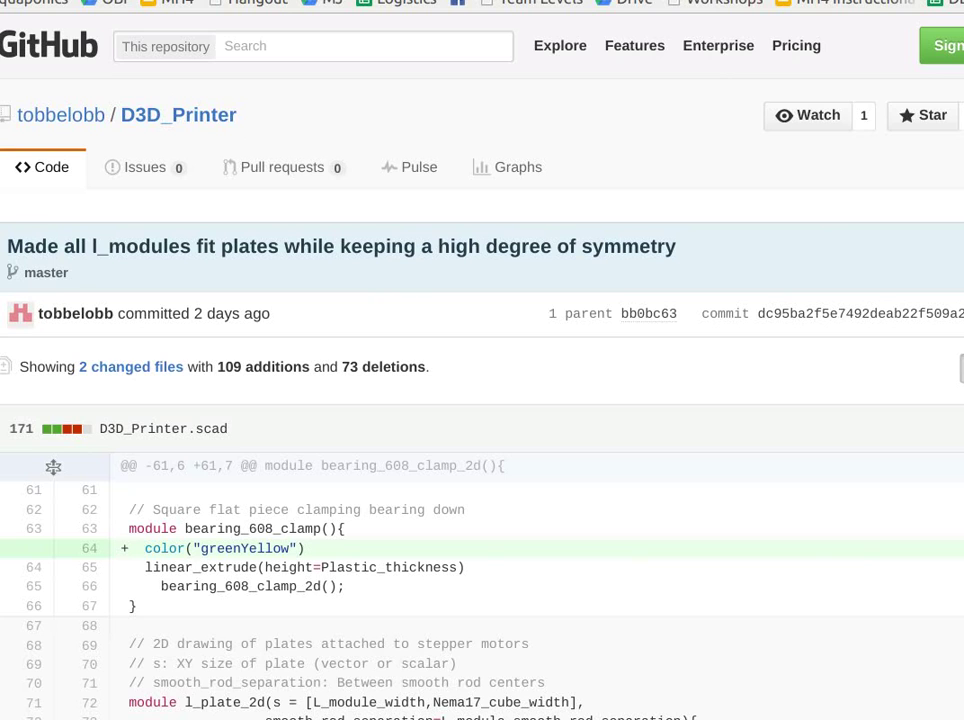
scroll(288, 340, "down", 20)
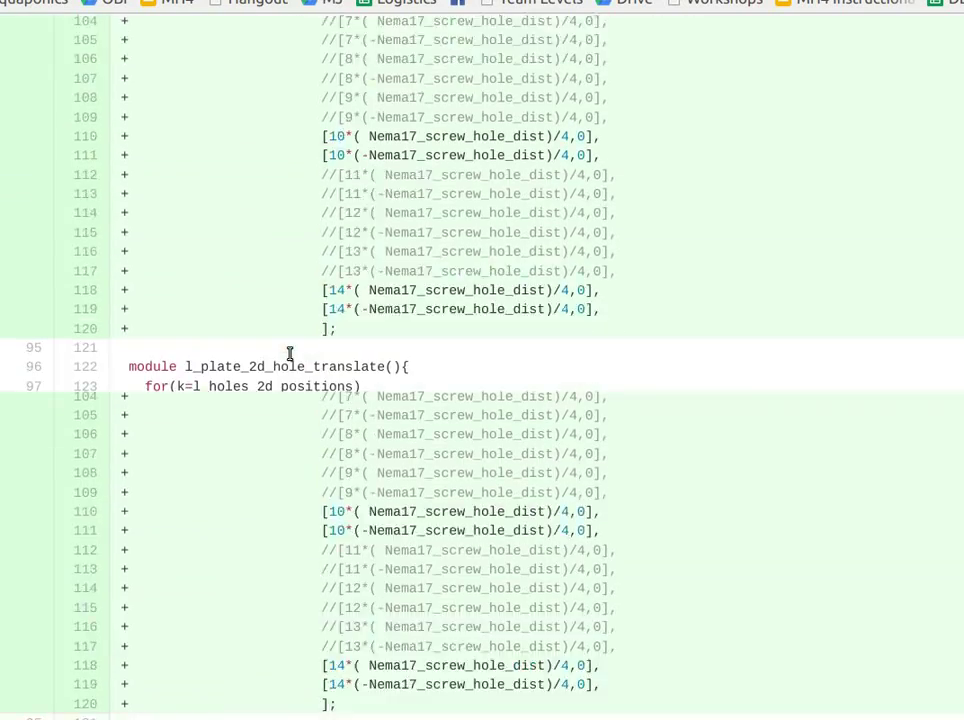
scroll(289, 356, "down", 20)
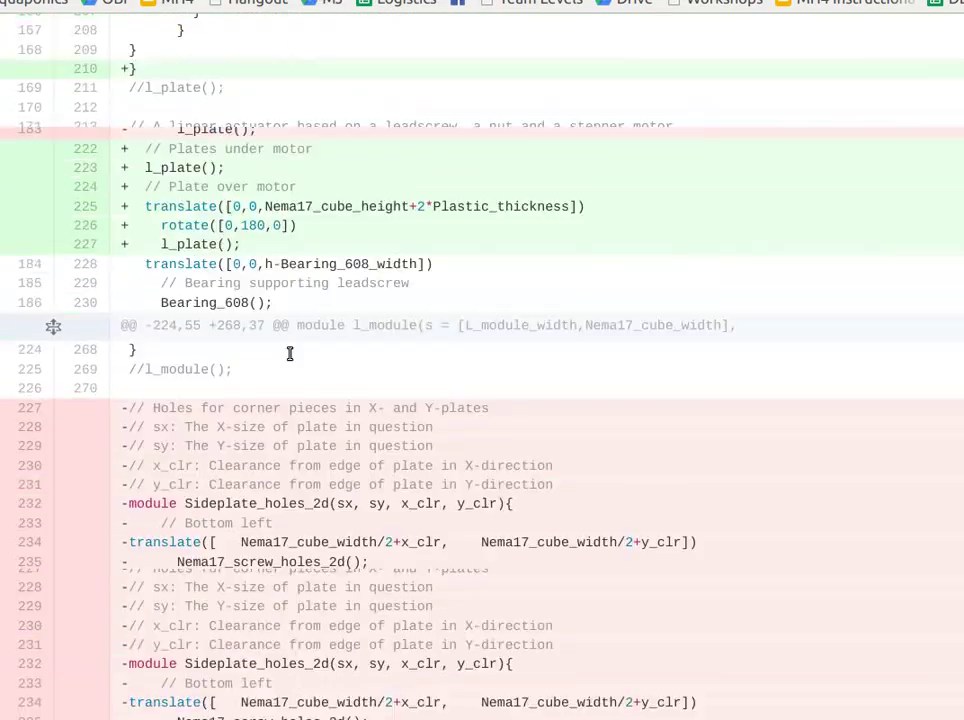
scroll(289, 356, "down", 20)
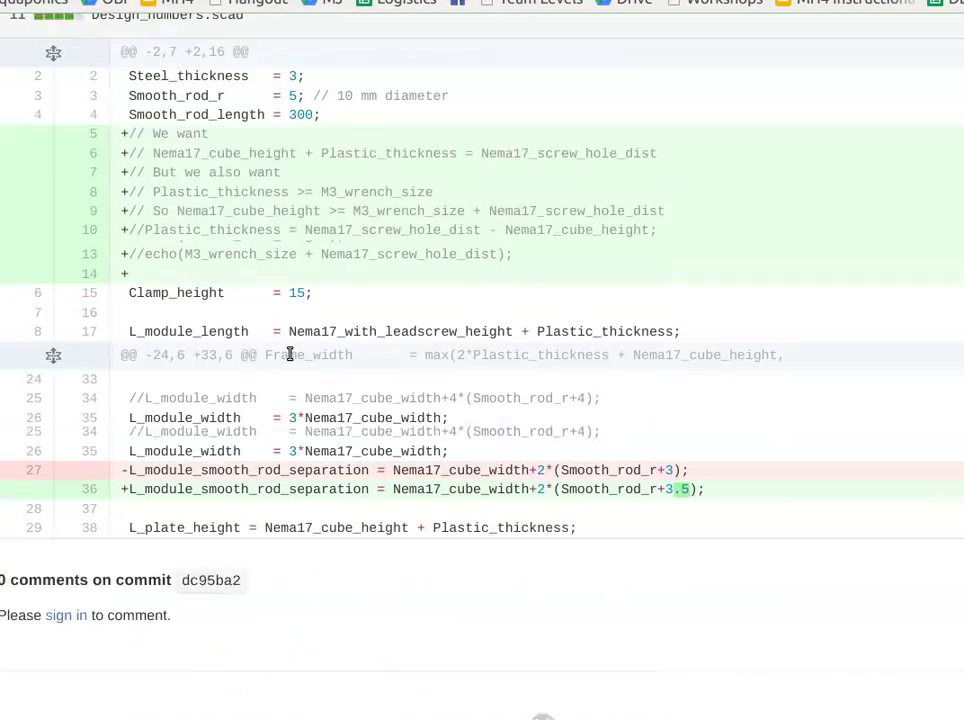
scroll(289, 354, "up", 20)
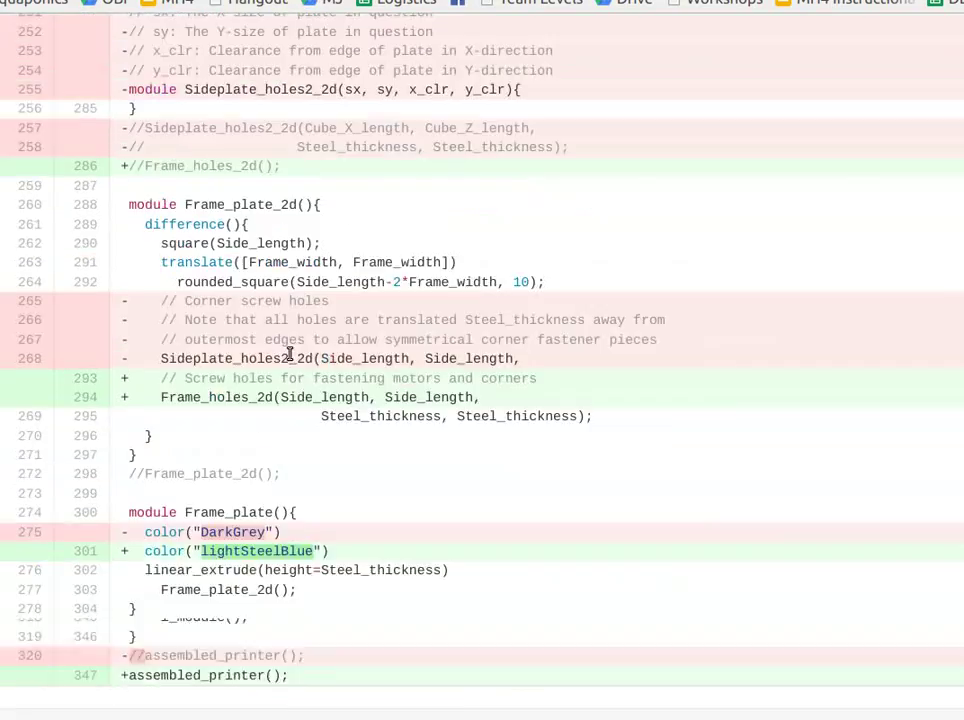
scroll(289, 354, "up", 20)
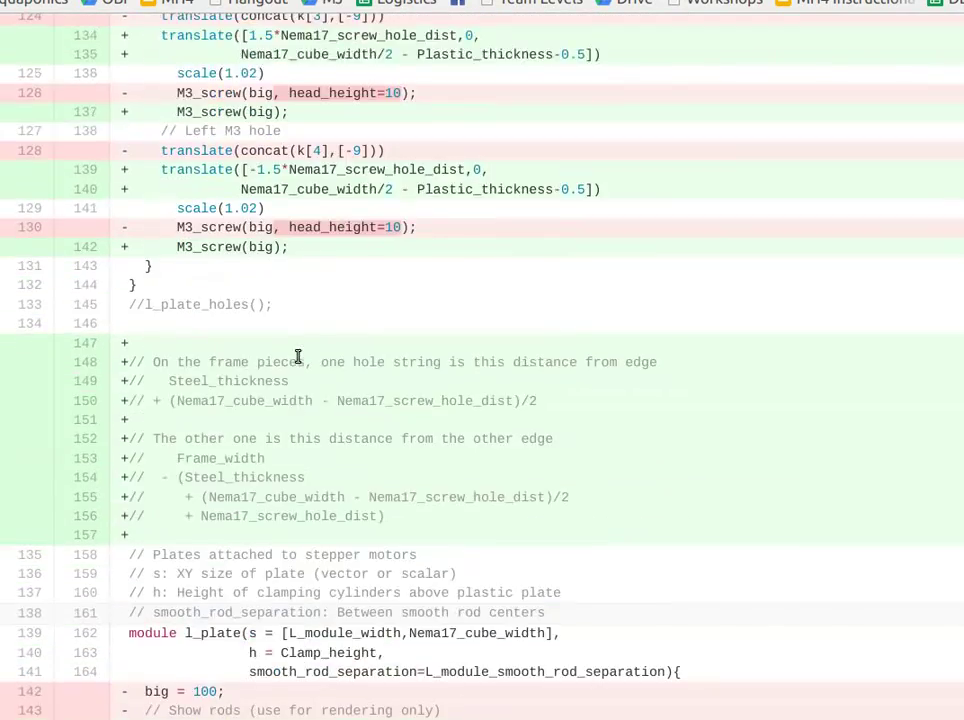
scroll(311, 265, "up", 2)
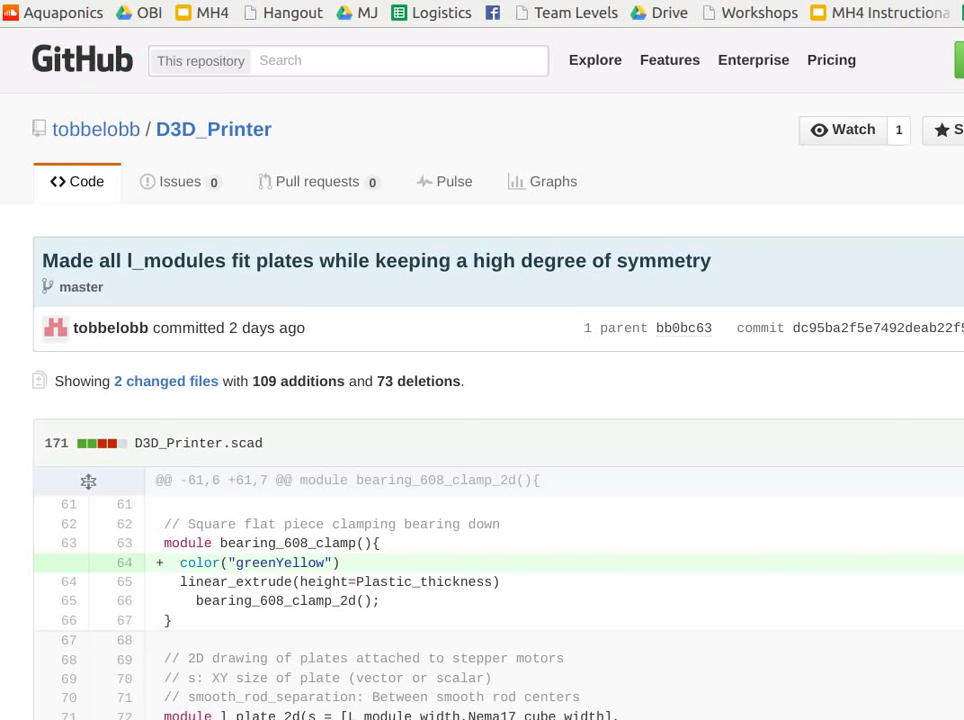
Look at the D3D Tech Tree of Choices presentation and the Hangouts call, and return to the terminal's git log.
key("ctrl+Tab")
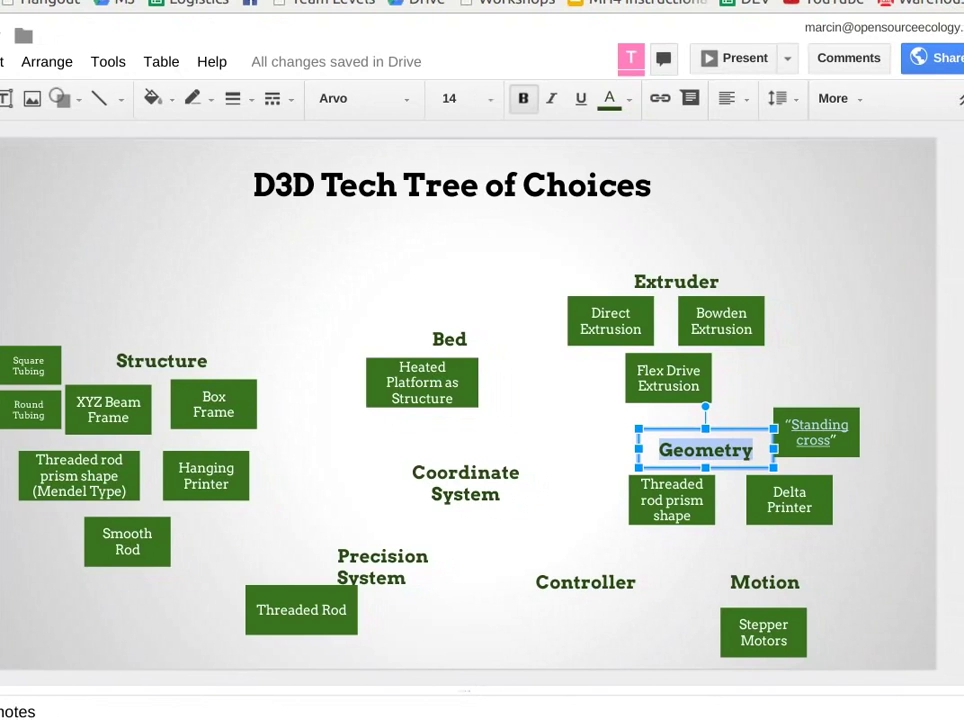
key("ctrl+Tab")
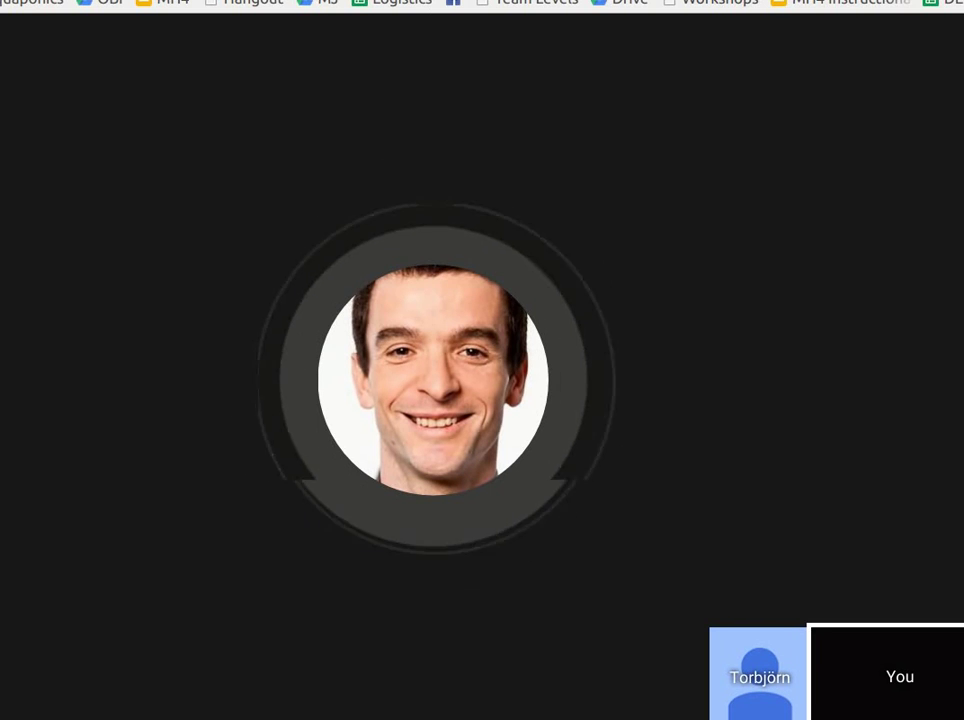
key("alt+Tab")
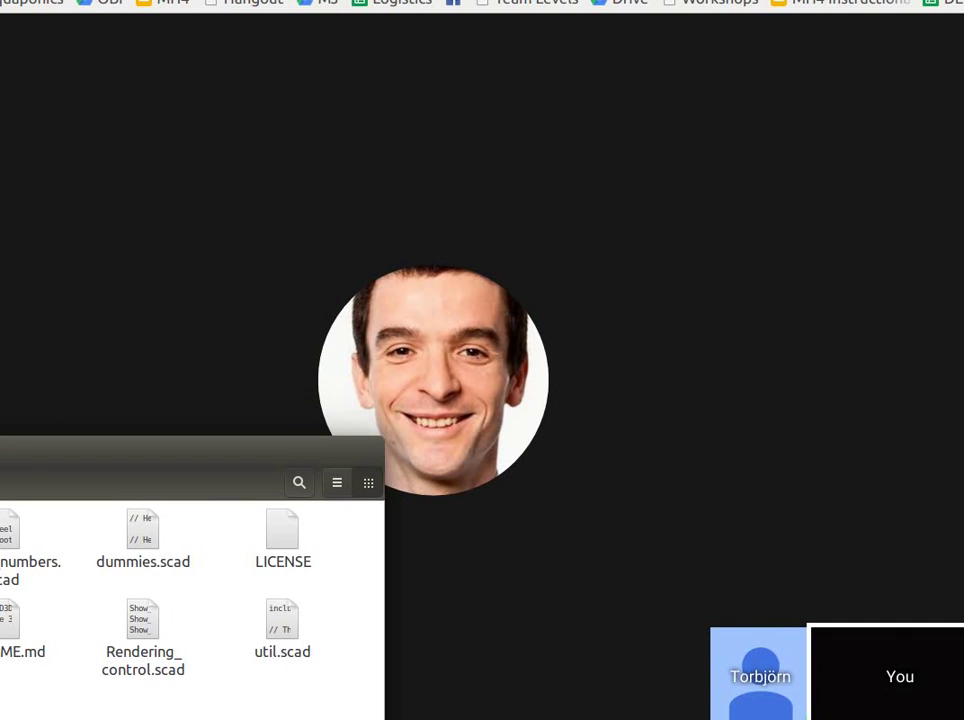
key("alt+Tab")
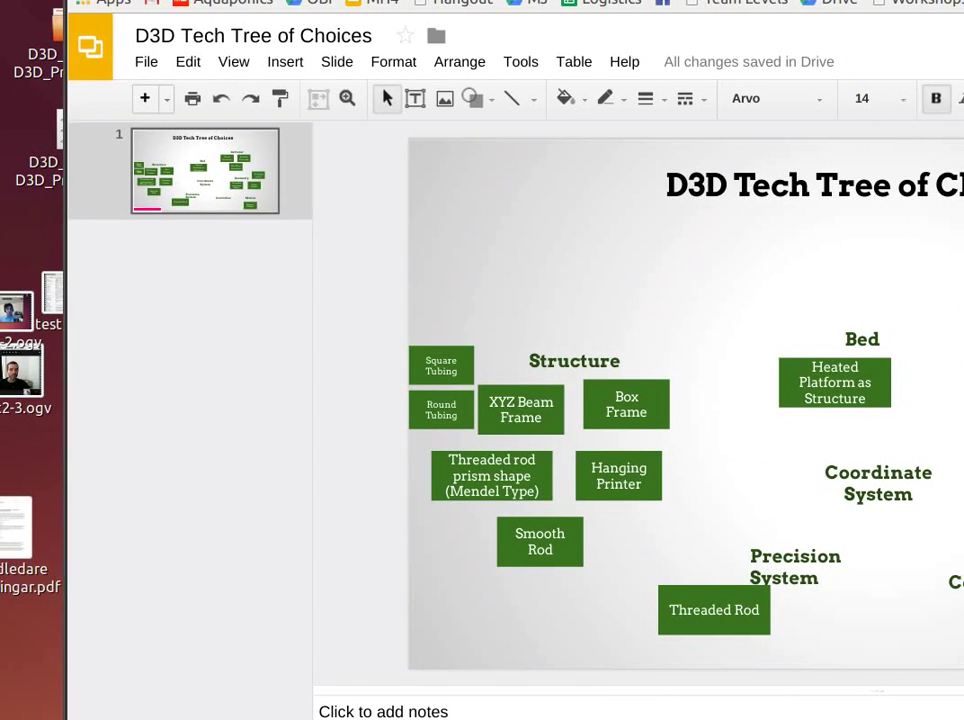
key("alt+Tab")
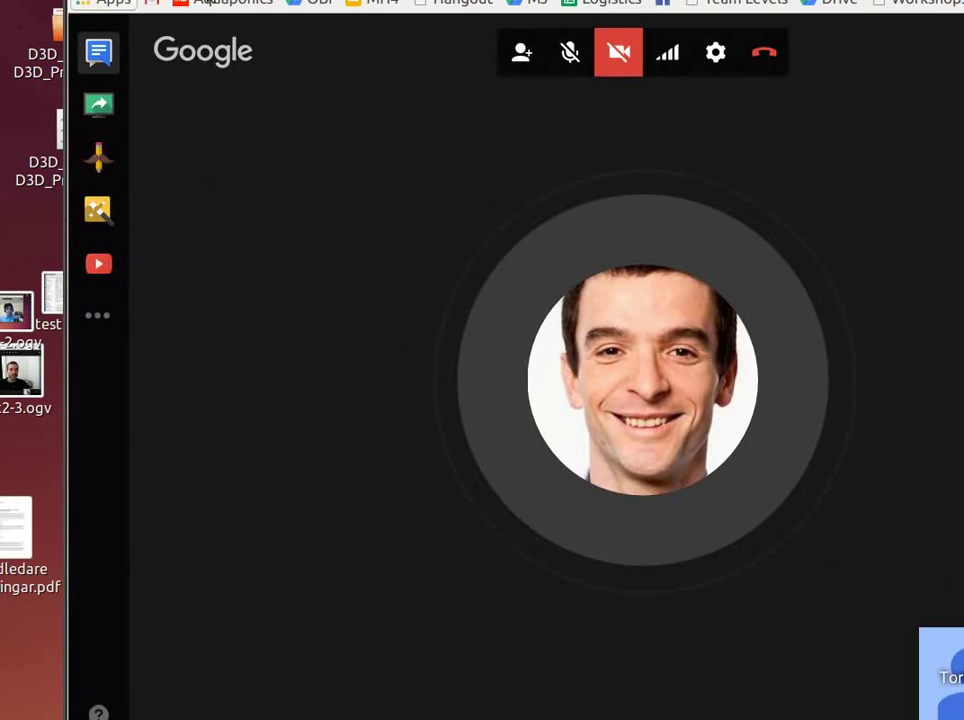
key("alt+Tab")
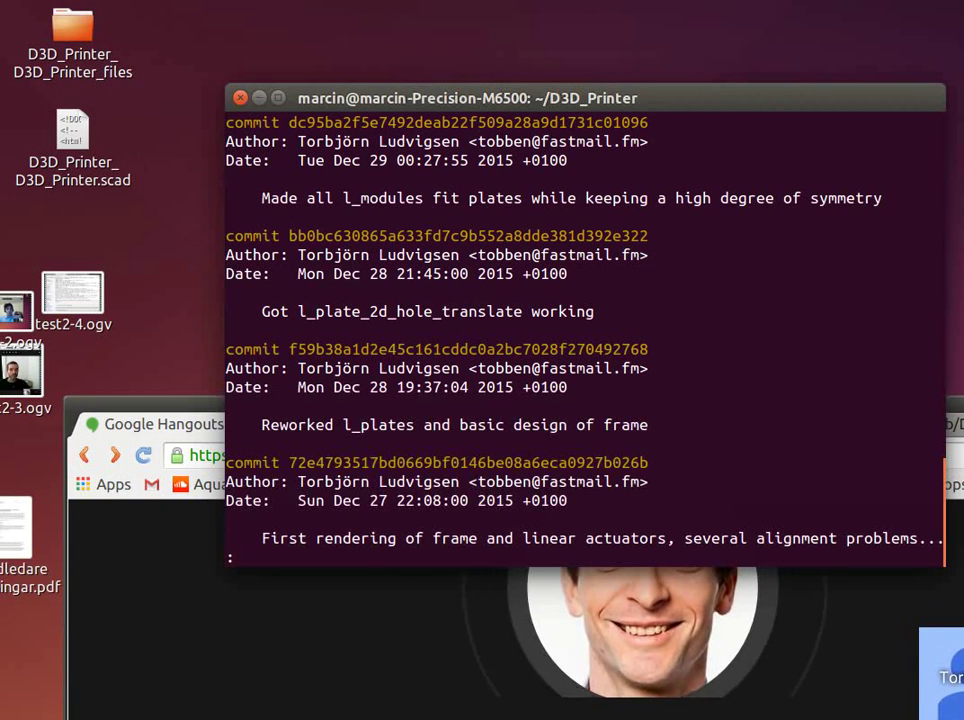
Go to the D3D_Printer folder in the file manager and open D3D_Printer.scad with OpenSCAD.
key("alt+Tab")
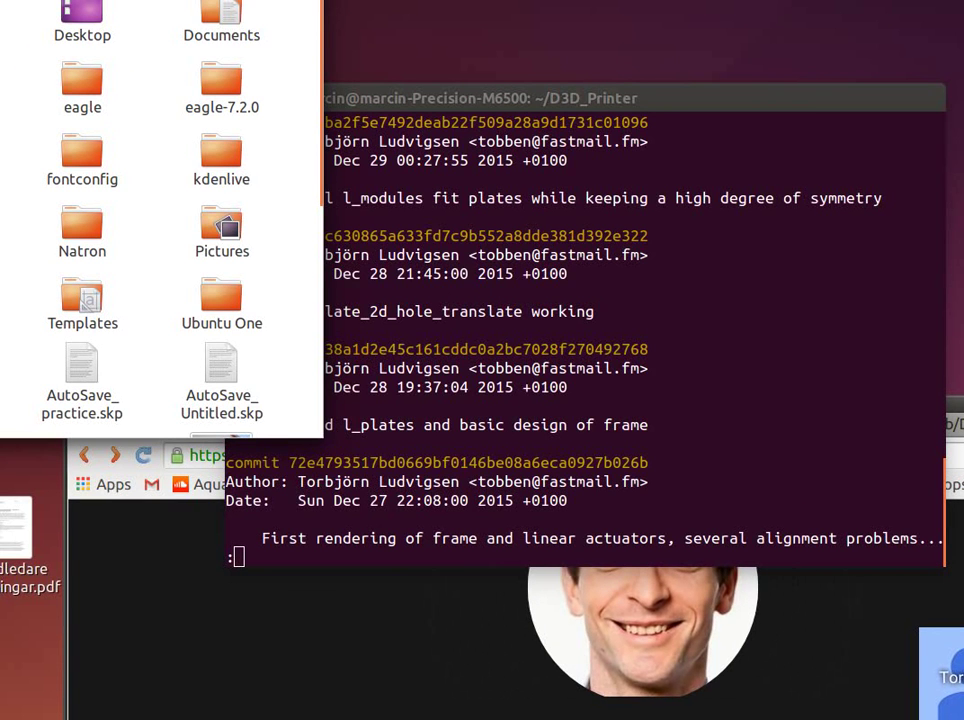
type("/")
key("Return")
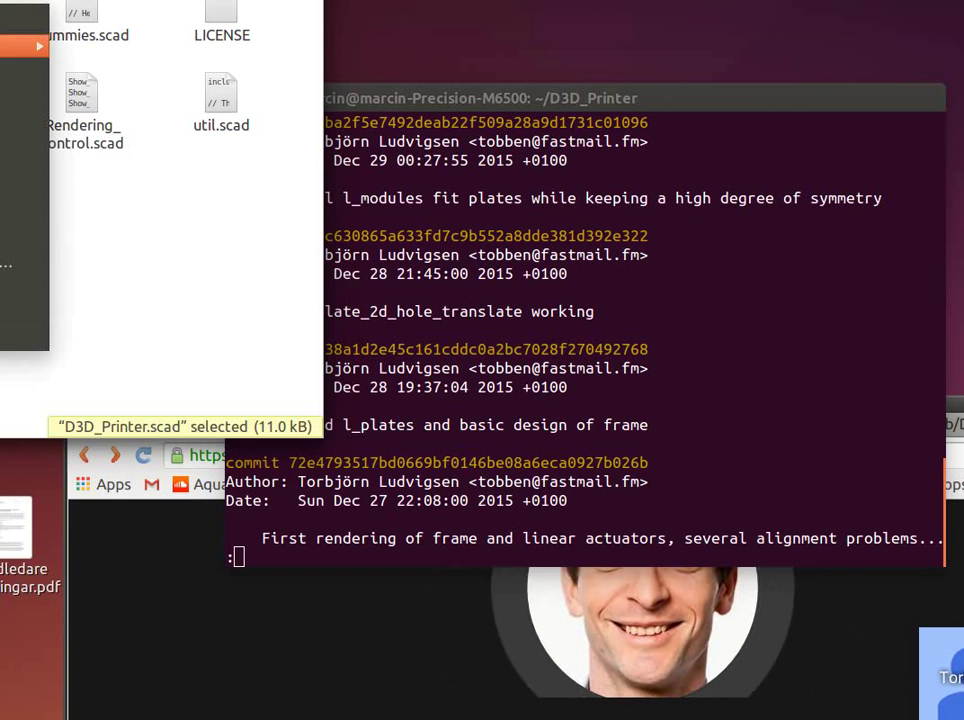
mouse_move(30, 45)
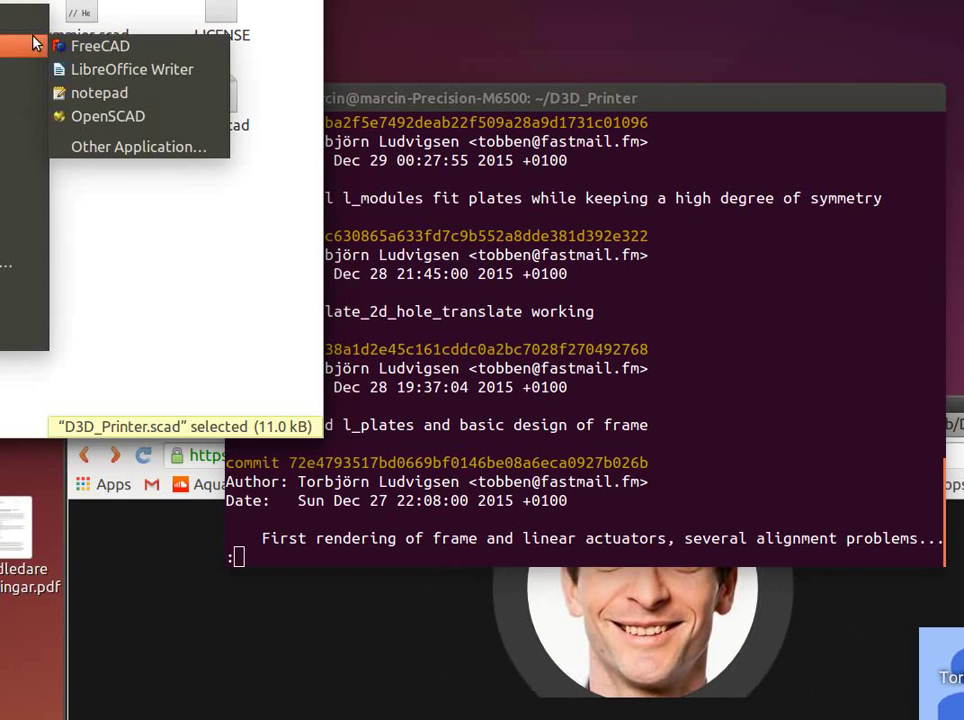
left_click(113, 115)
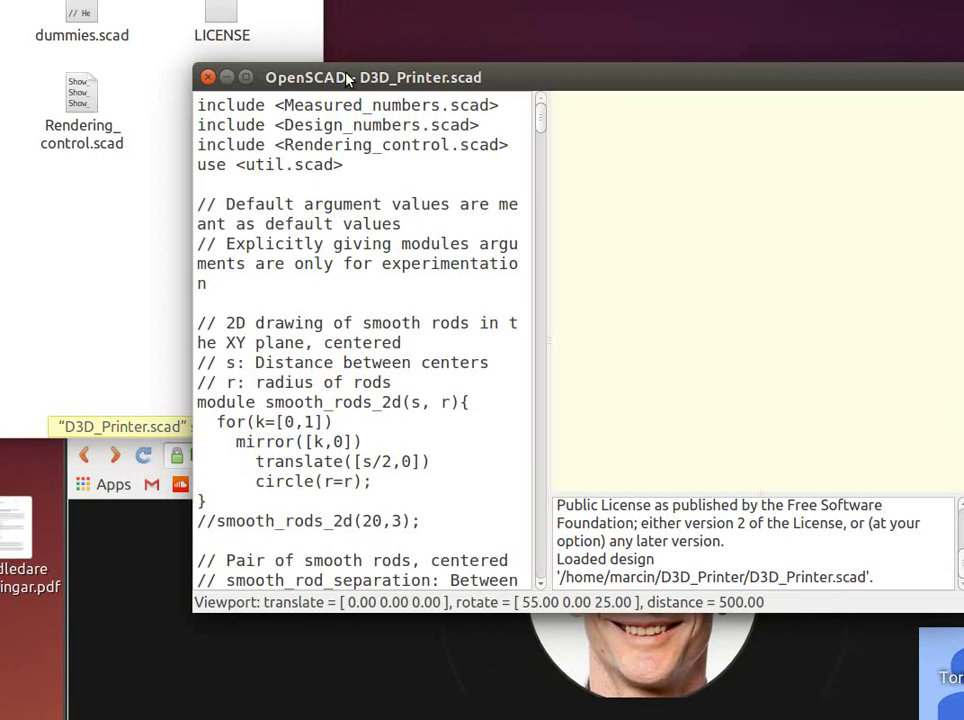
Reposition the OpenSCAD window and compile a preview of D3D_Printer.scad.
left_click_drag(328, 78, 0, 81)
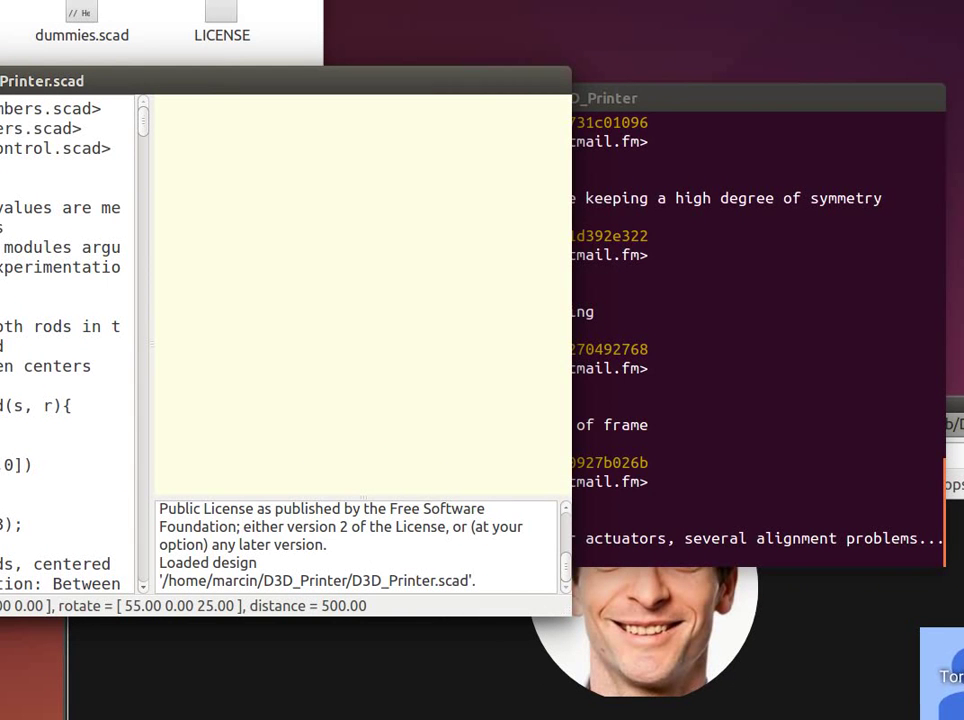
key("F5")
left_click_drag(2, 88, 25, 28)
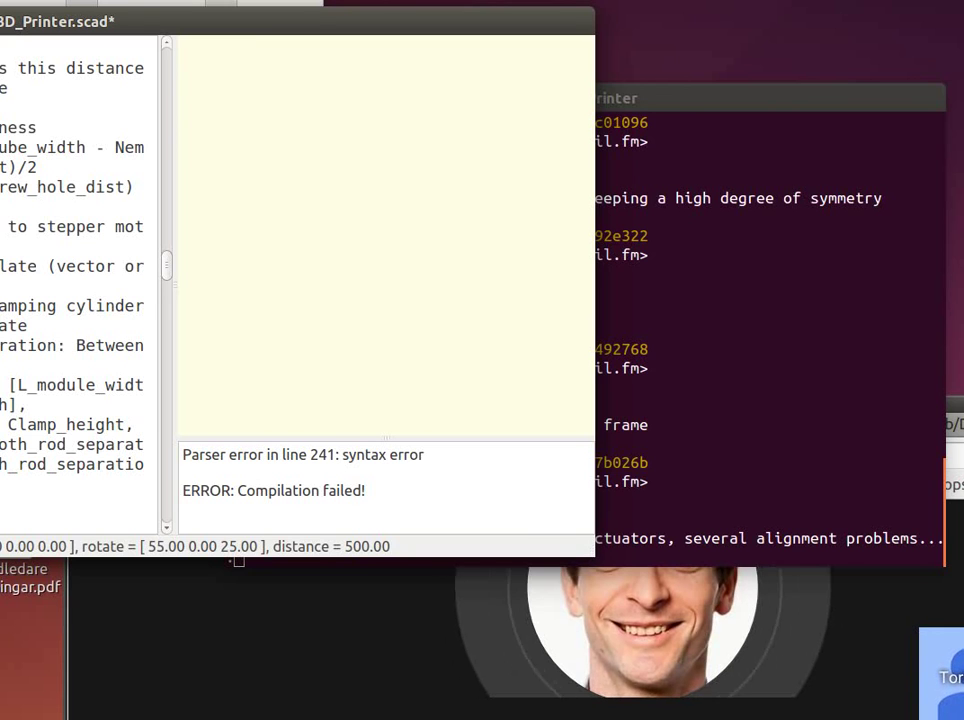
Look through the D3D_Printer.scad code for the syntax error reported at line 241.
scroll(75, 280, "down", 3)
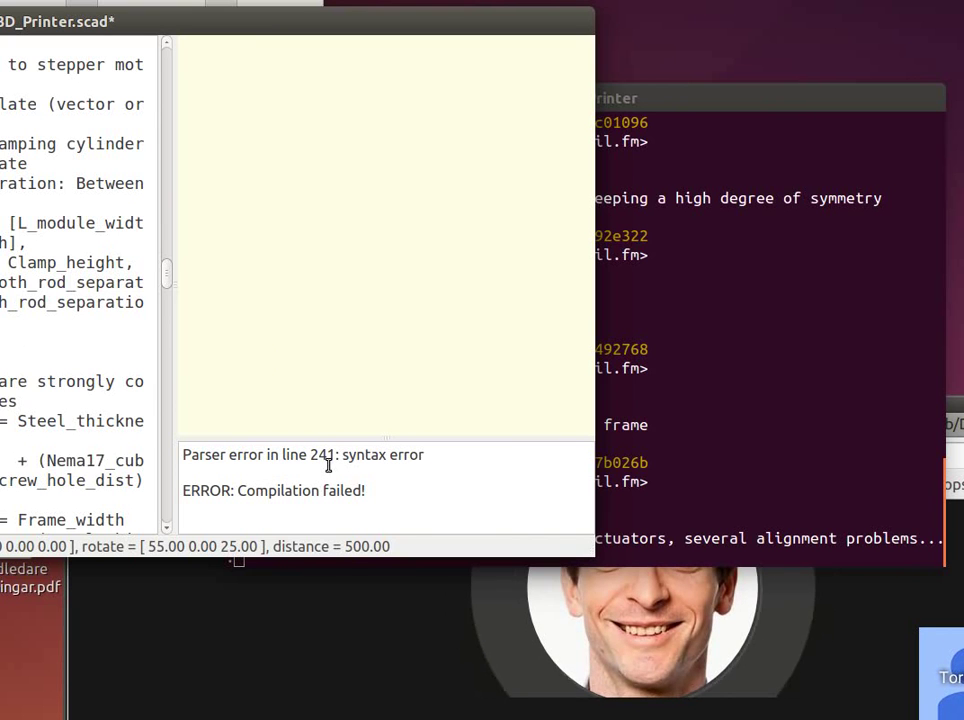
left_click_drag(300, 21, 171, 127)
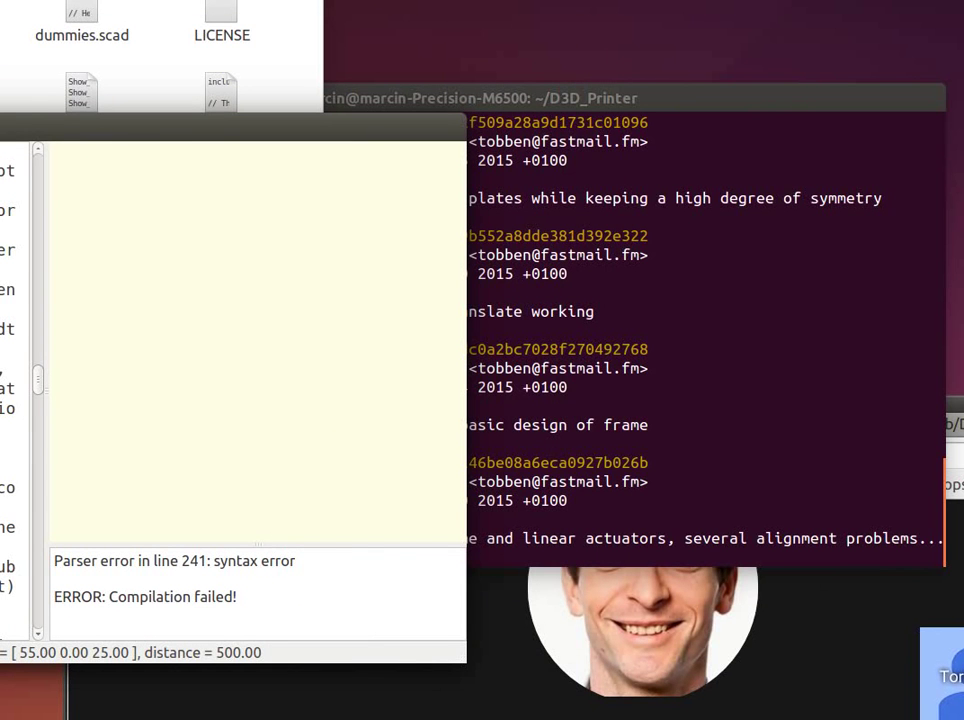
left_click_drag(171, 127, 267, 87)
scroll(60, 350, "down", 15)
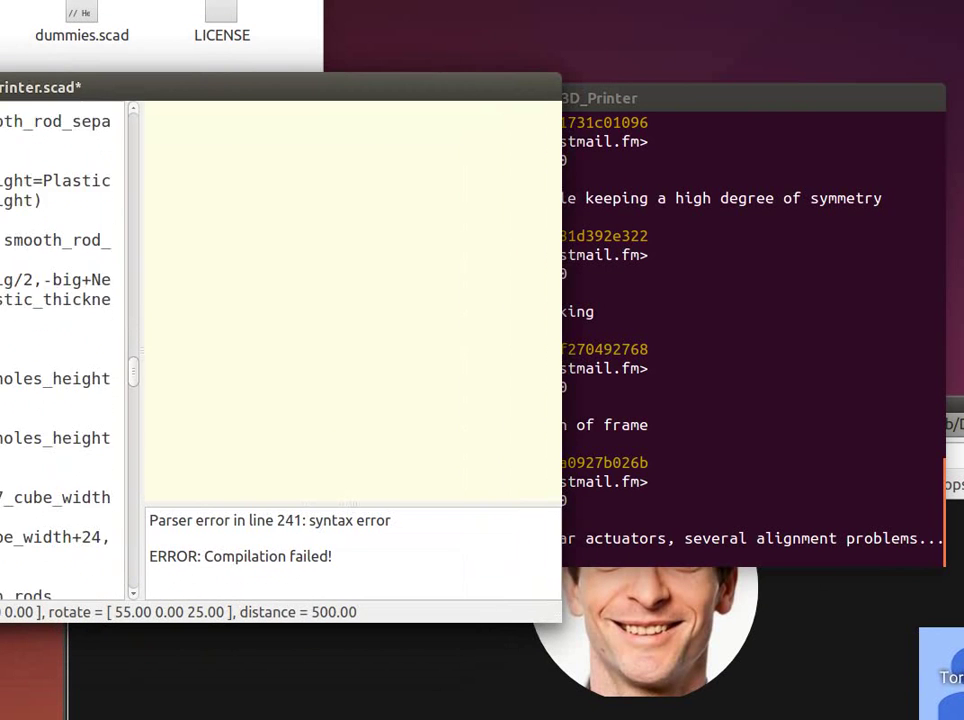
scroll(60, 350, "down", 15)
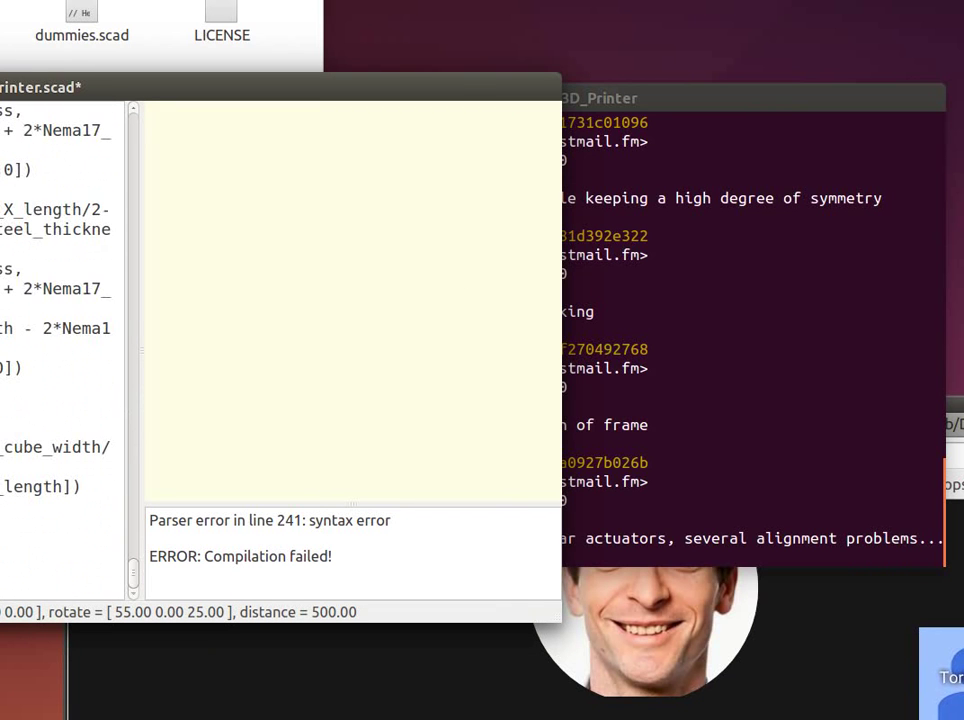
left_click_drag(267, 87, 136, 122)
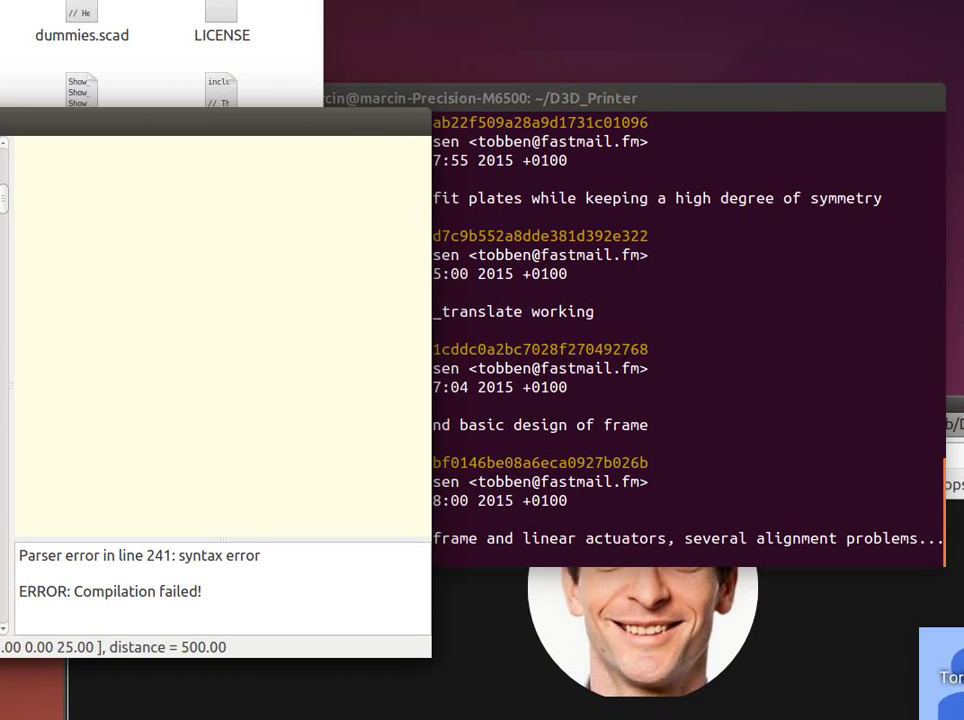
scroll(4, 205, "down", 2)
Switch back to the GitHub commit page in the maximized browser and return to the D3D_Printer commit history.
key("alt+Tab")
left_click_drag(269, 265, 125, 5, "alt")
key("ctrl+Tab")
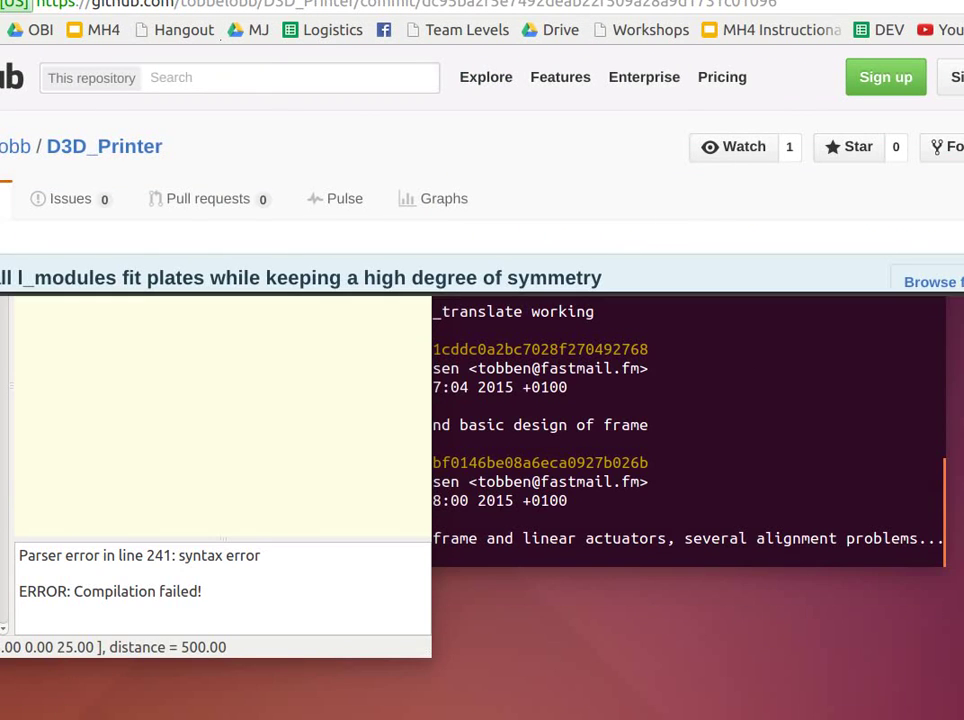
key("ctrl+super+Up")
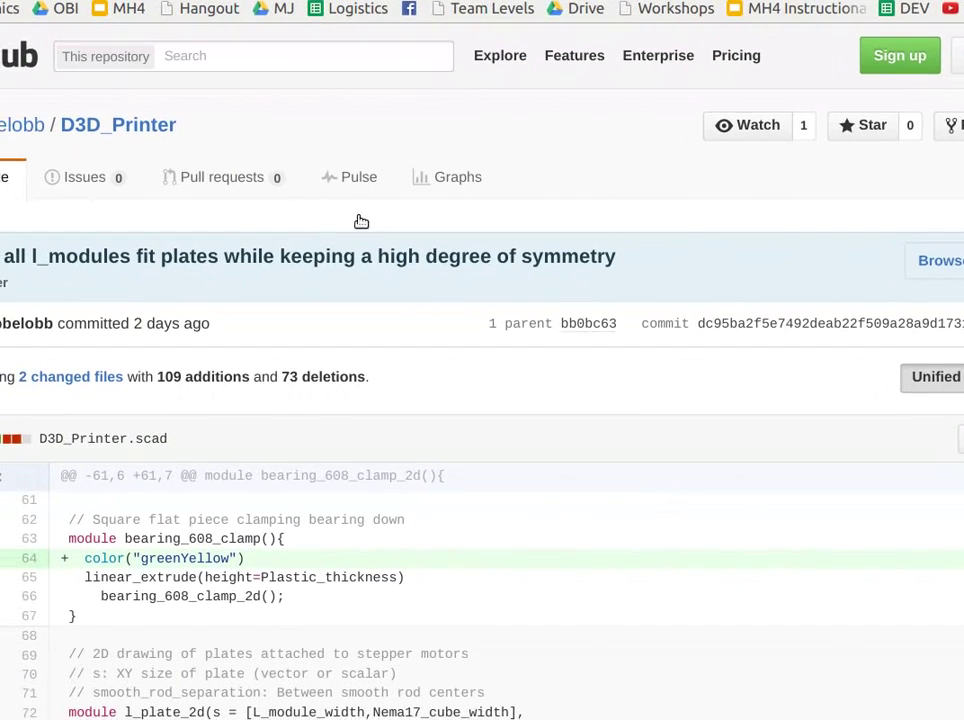
key("alt+Left")
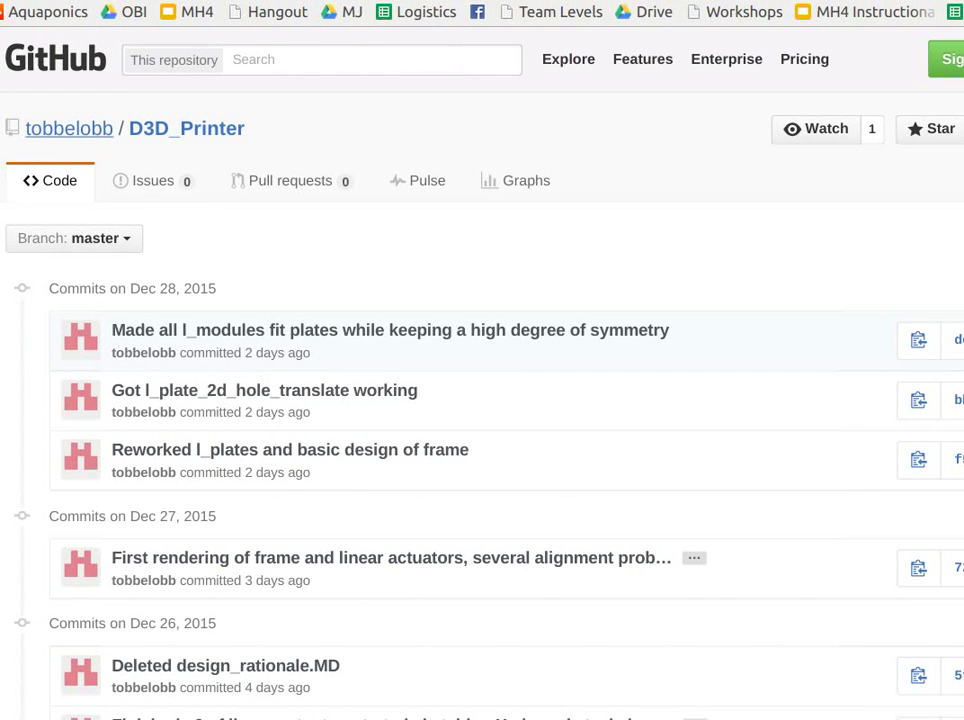
Open the D3D_Printer repository's Issues page on GitHub, and bring the D3D_Printer.scad window to the front, moved aside.
left_click(120, 190)
key("alt+Tab")
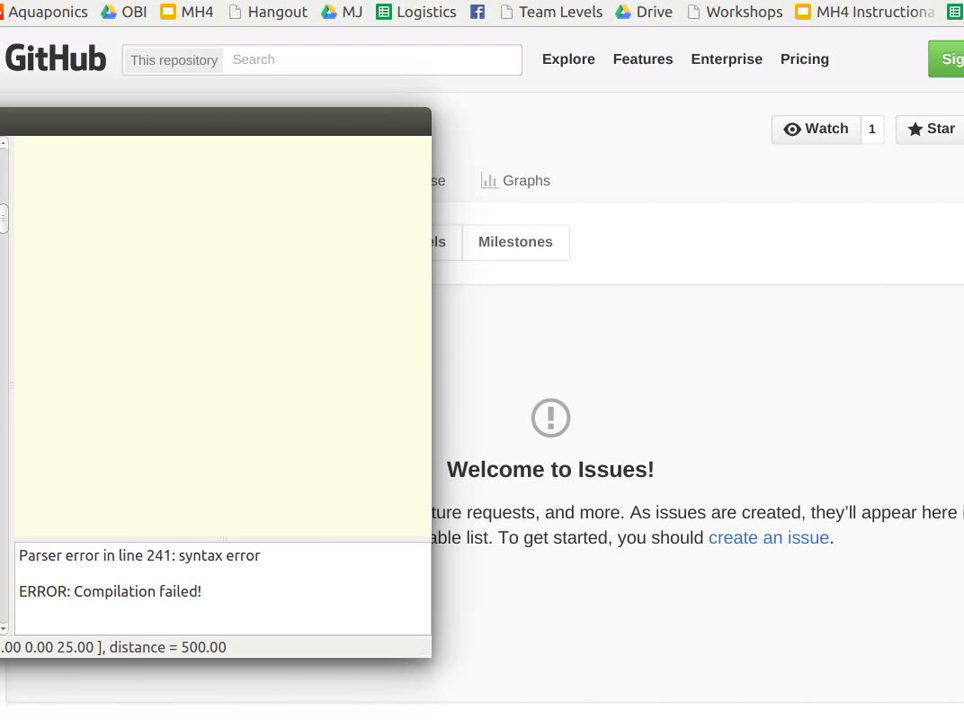
left_click_drag(2, 110, 89, 189)
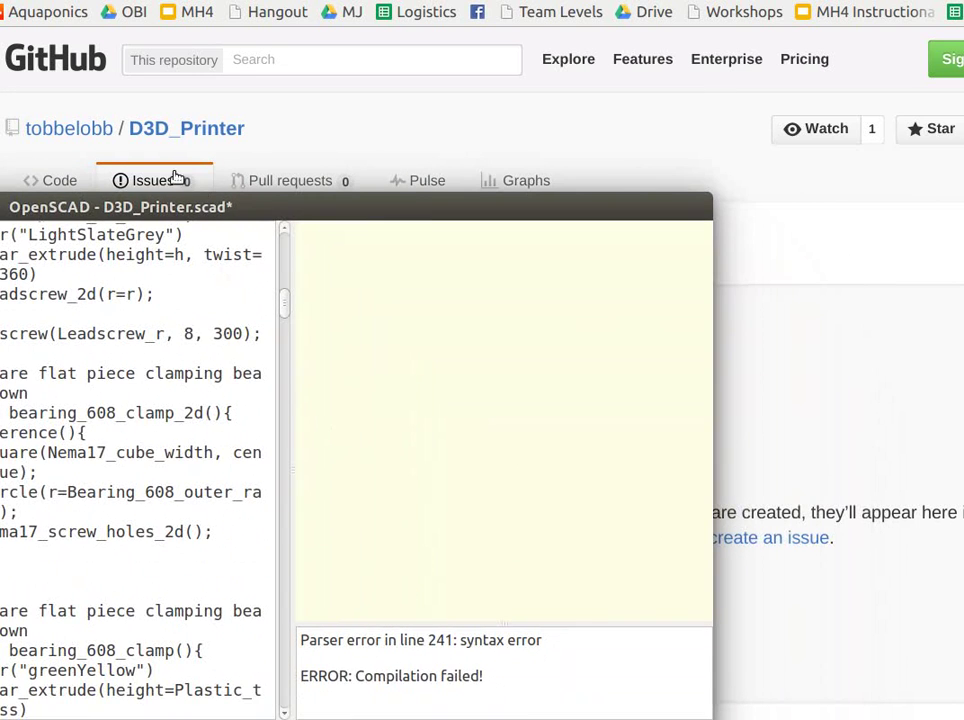
left_click_drag(147, 214, 0, 185)
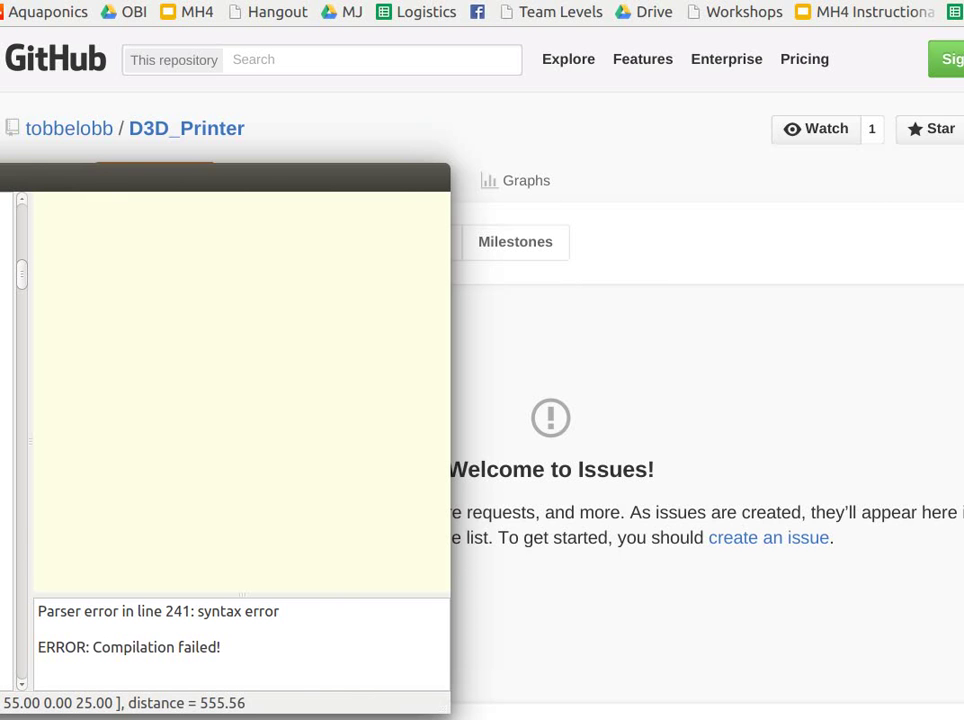
Move the D3D_Printer folder window and open the About OpenSCAD dialog to check the program version, moving the dialog aside.
key("super")
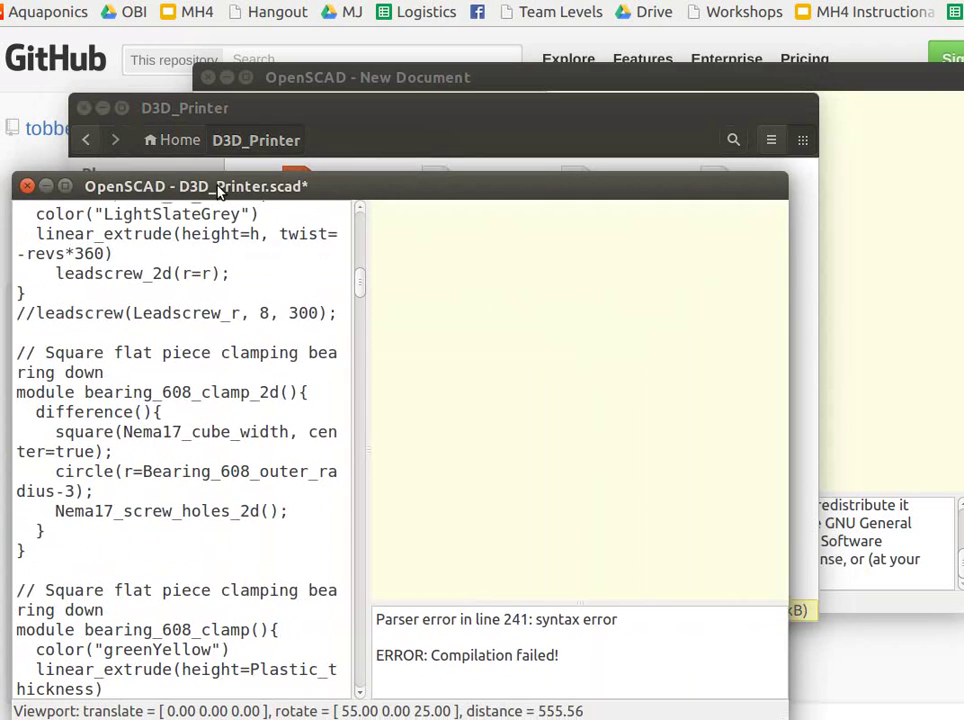
left_click_drag(325, 130, 304, 138)
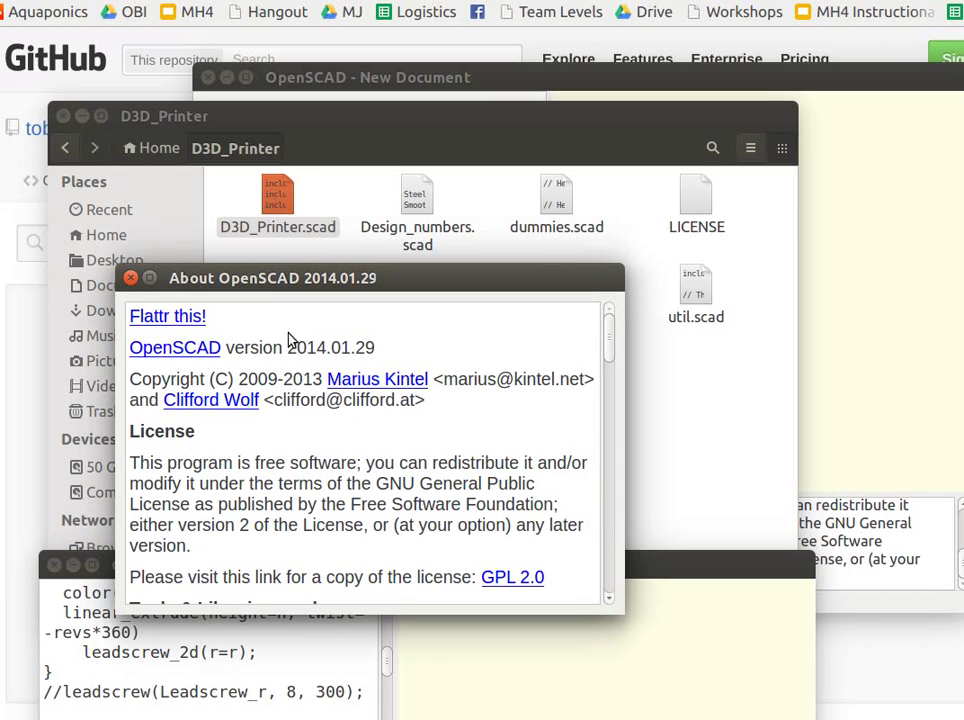
left_click_drag(338, 282, 2, 200)
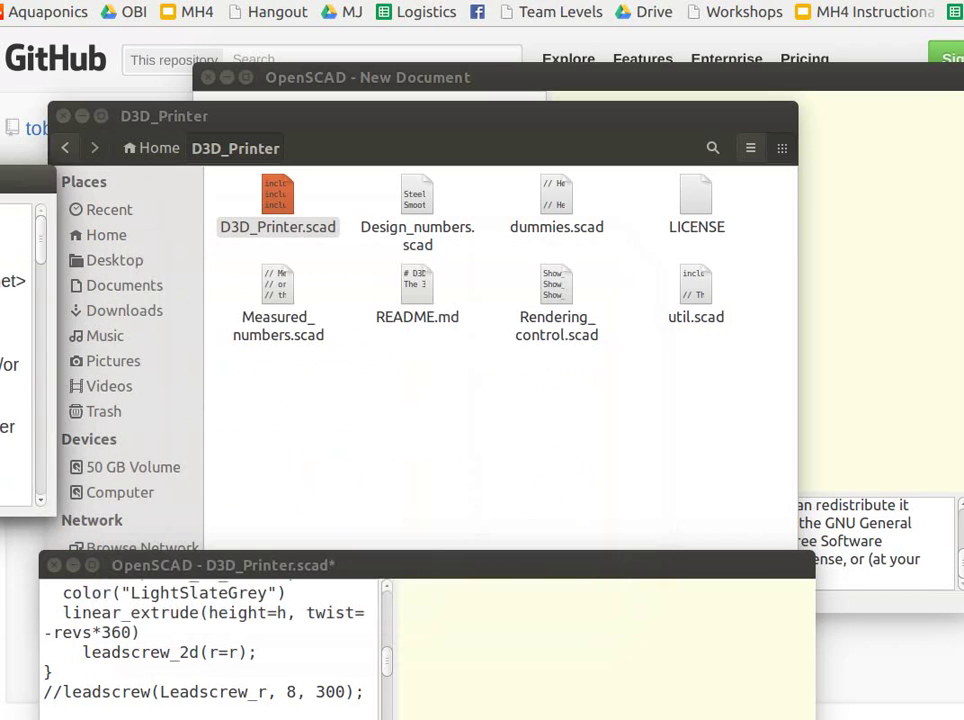
Reposition the D3D_Printer.scad and About windows, and select the parser and compilation error messages in the OpenSCAD console.
left_click(878, 604)
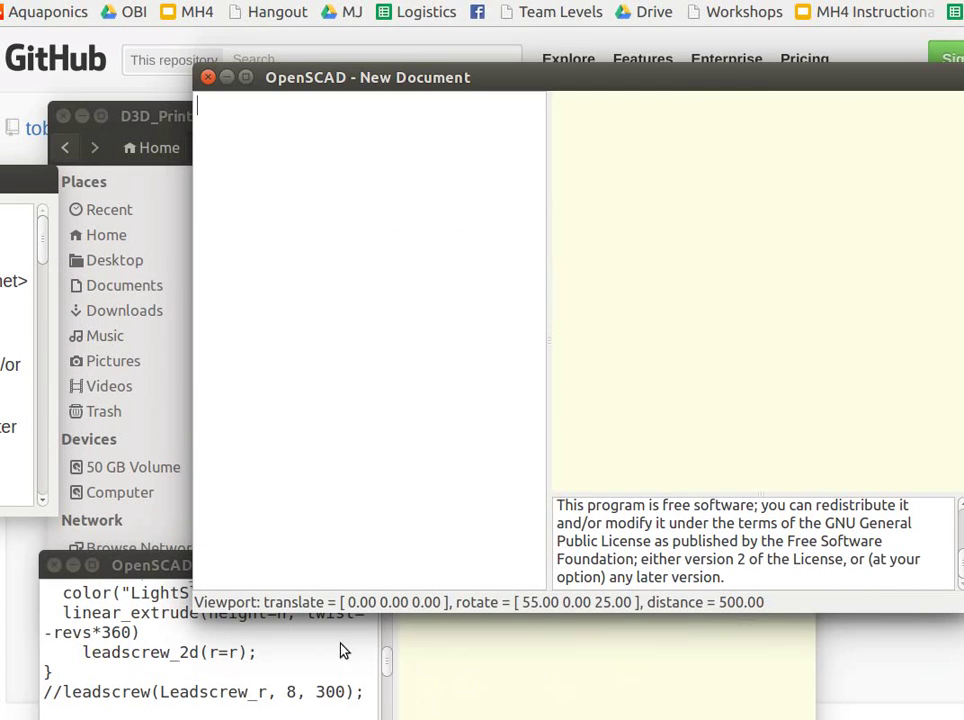
left_click_drag(135, 568, 214, 49)
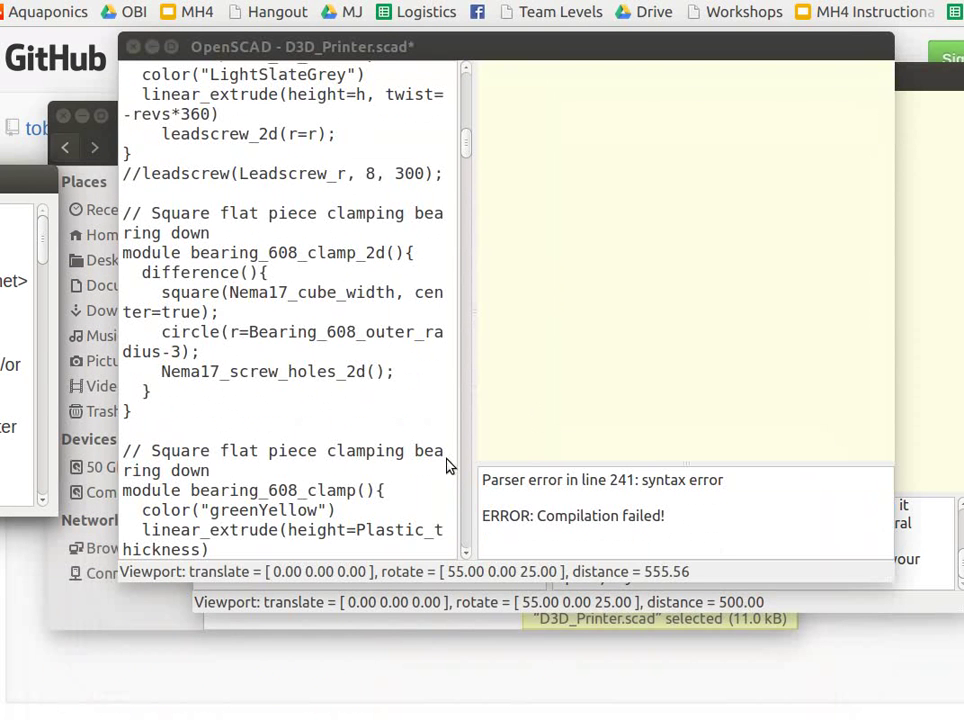
left_click_drag(25, 180, 121, 251)
left_click(493, 478)
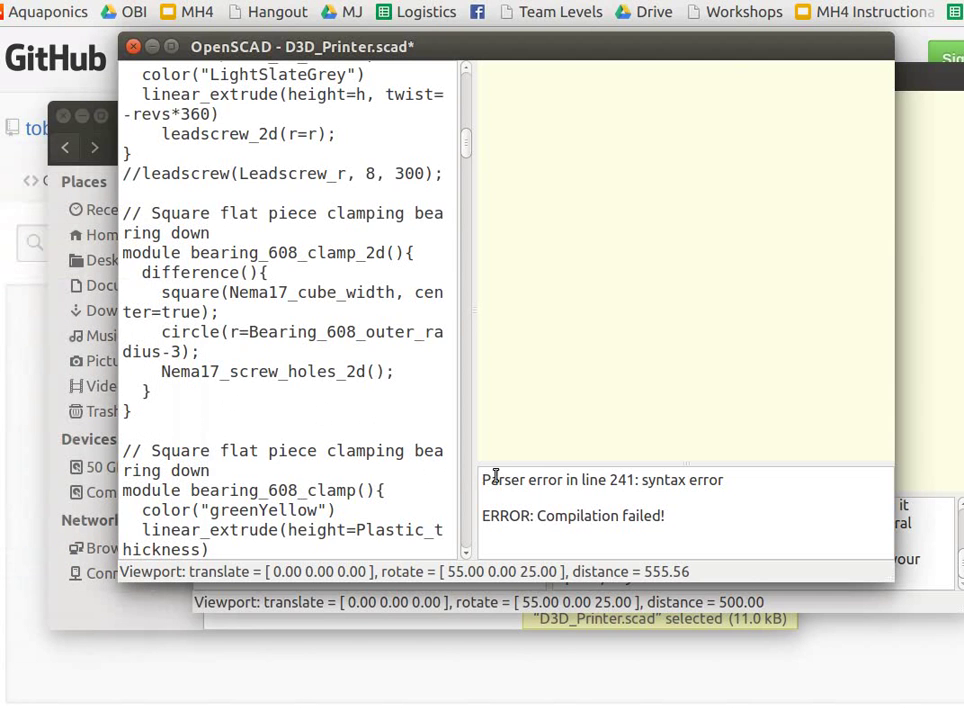
left_click_drag(482, 482, 662, 540)
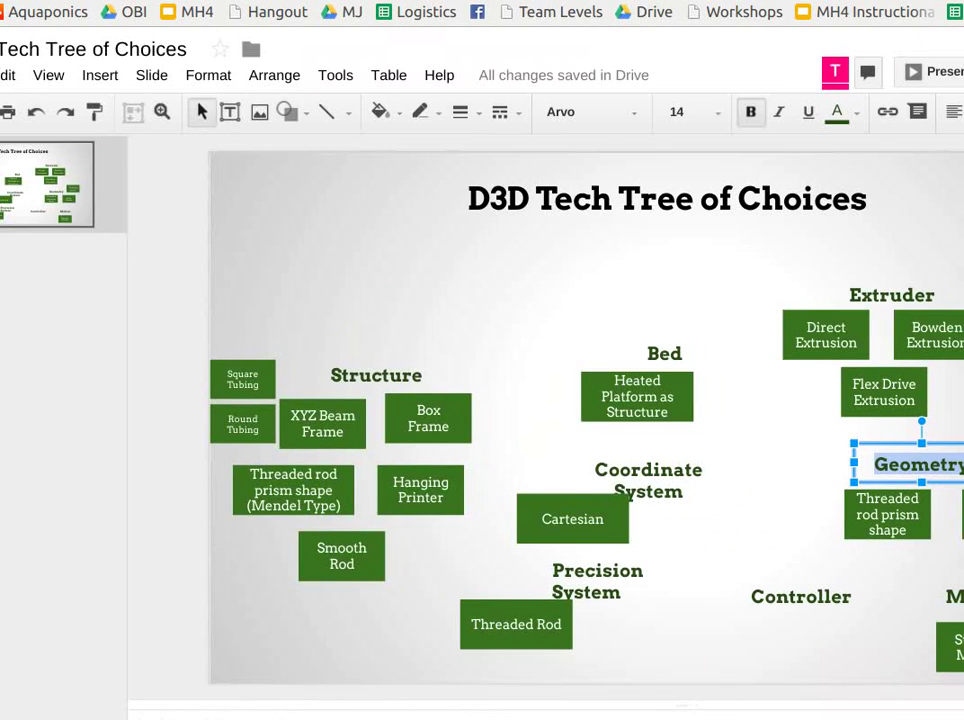
Return to OpenSCAD from the Tech Tree slide, reselect the console's error messages, and switch to the Hangouts call.
key("alt+Tab")
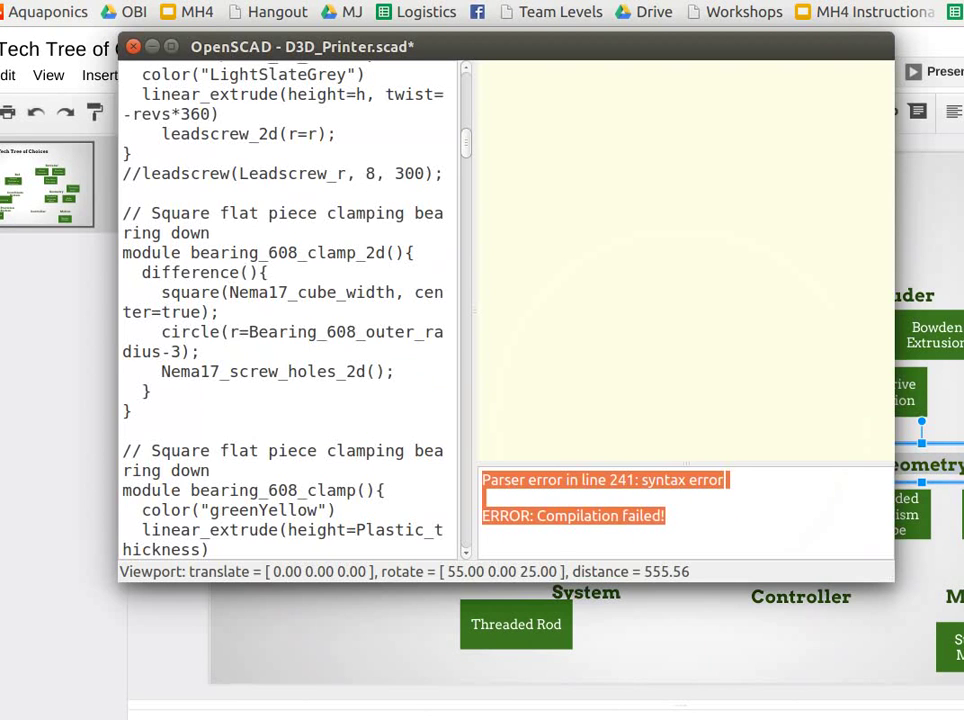
left_click(653, 539)
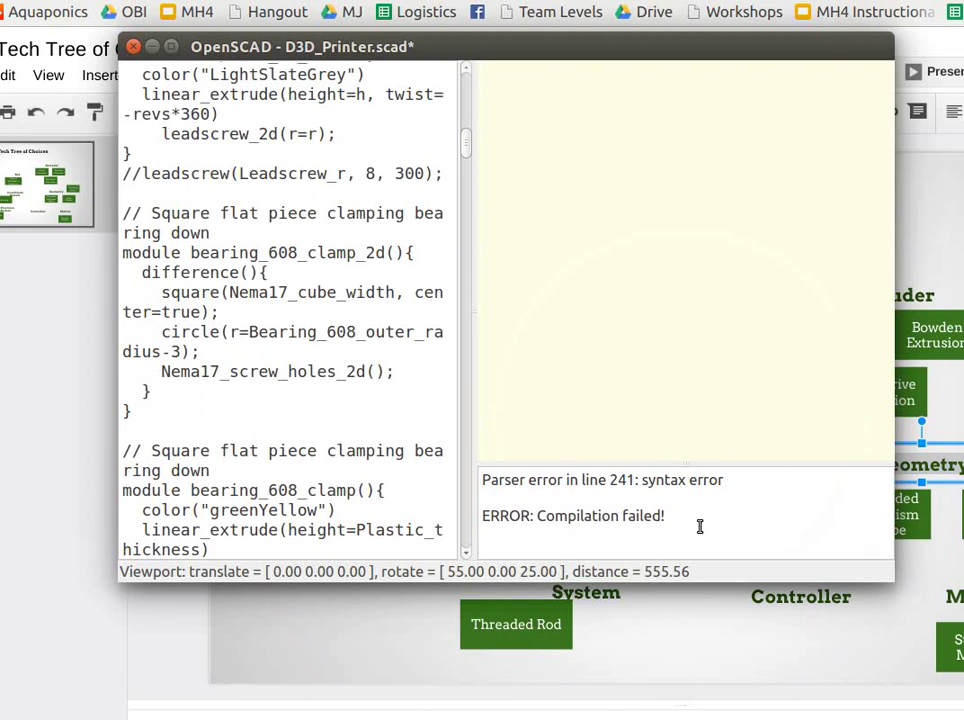
left_click_drag(486, 481, 680, 513)
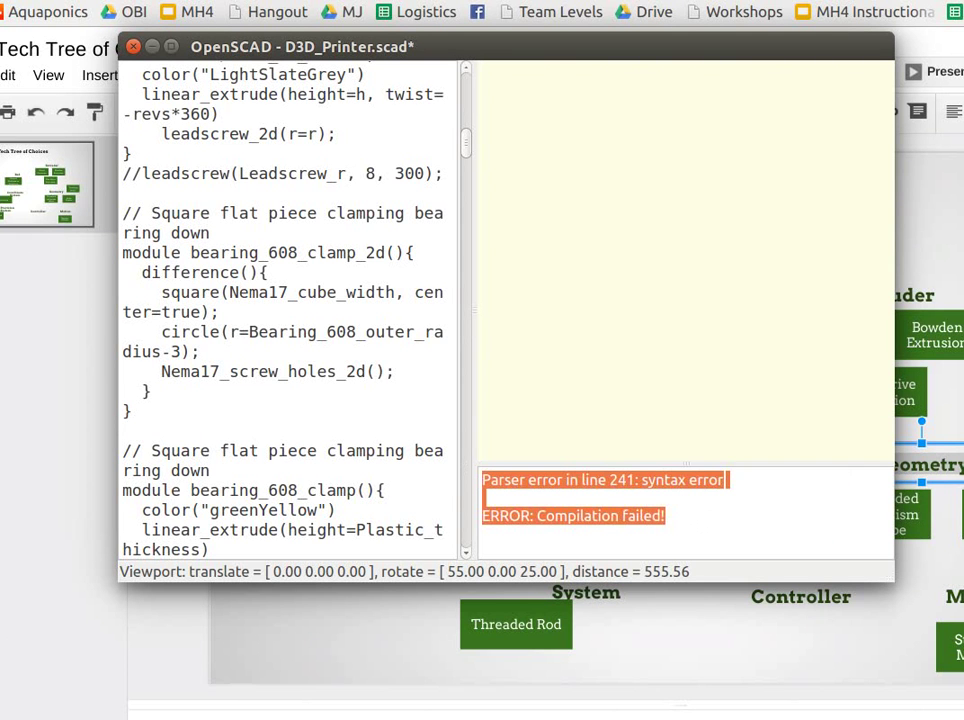
key("alt+Tab")
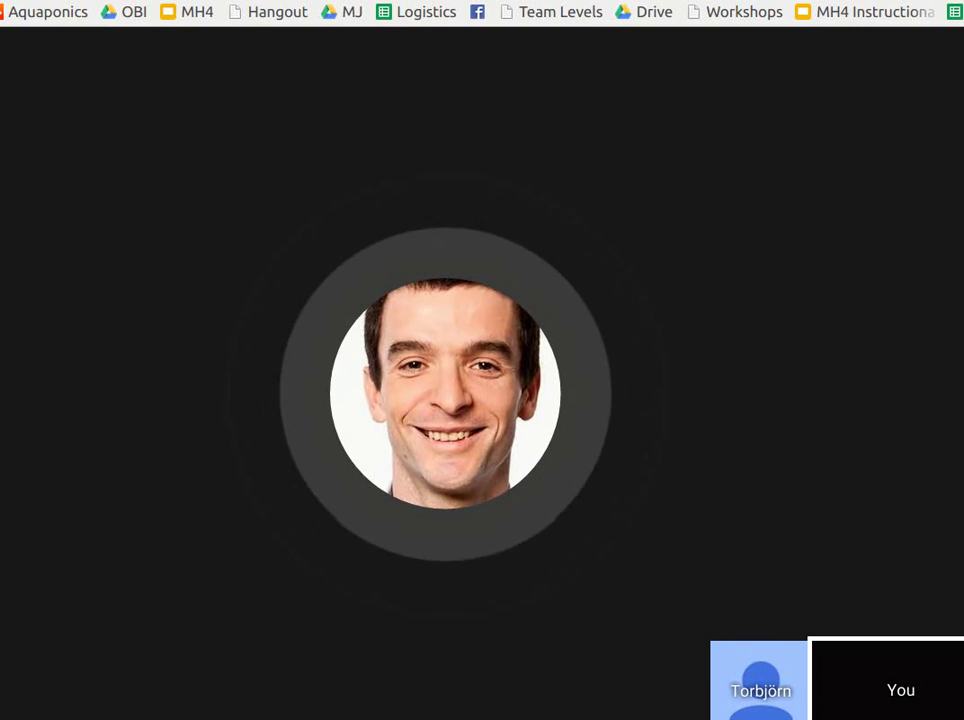
key("alt+Tab")
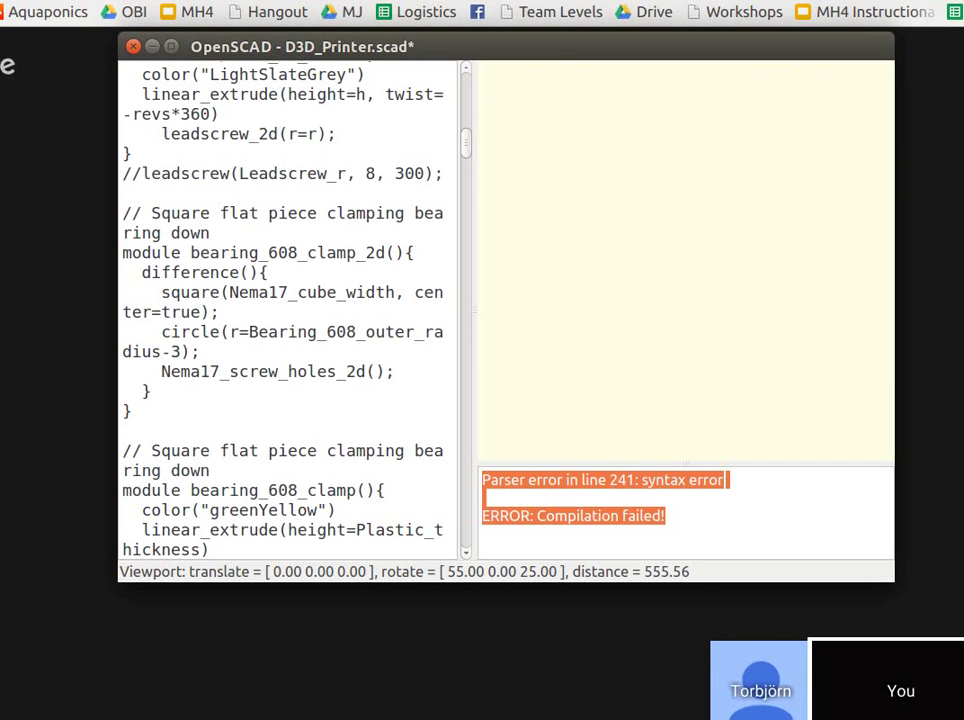
left_click(727, 646)
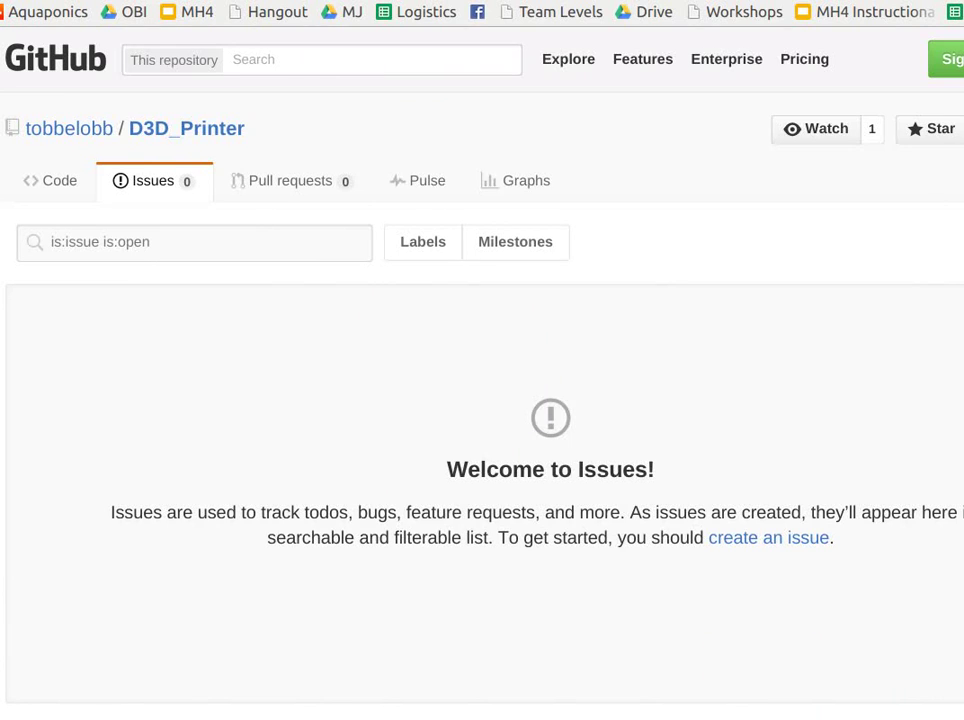
Return to OpenSCAD and highlight the line 241 parser error, extending the selection to the compilation error message.
key("alt+Tab")
left_click(523, 488)
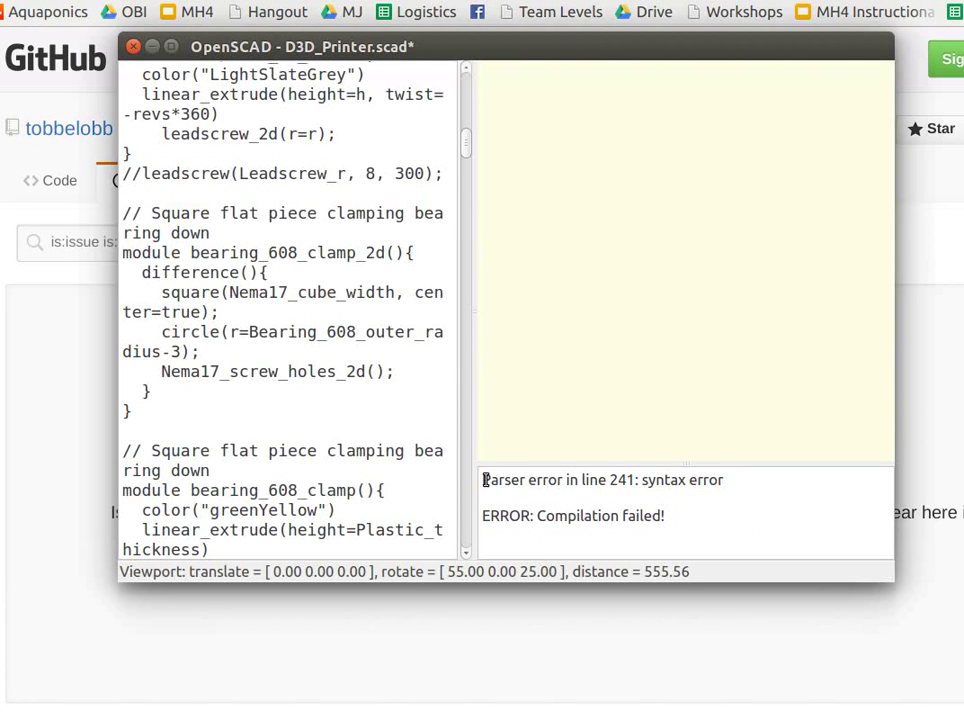
left_click_drag(485, 480, 718, 488)
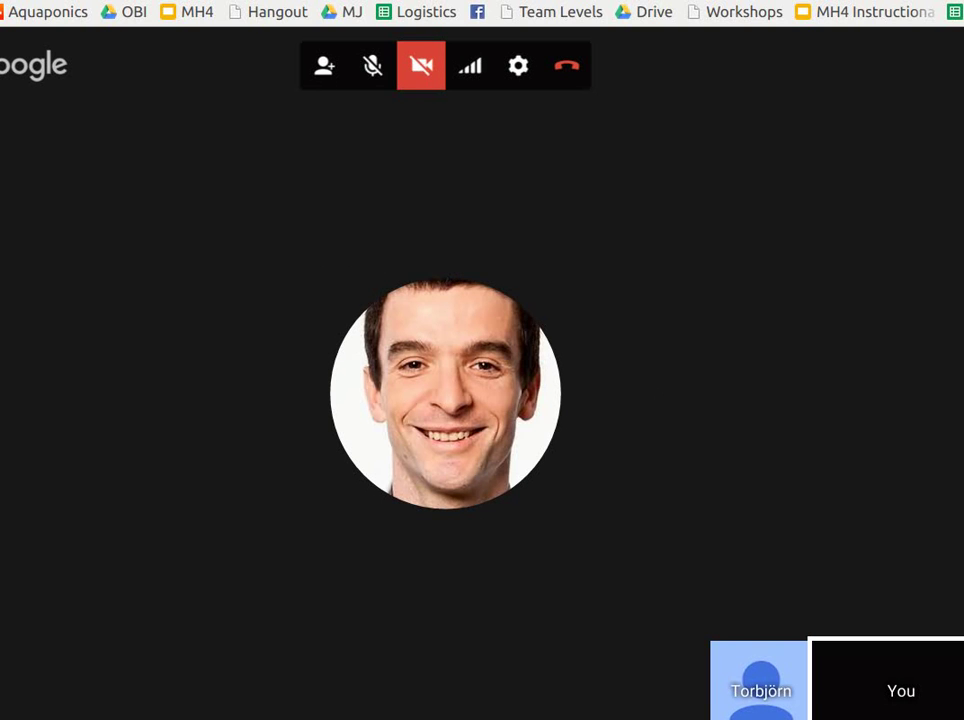
key("alt+Tab")
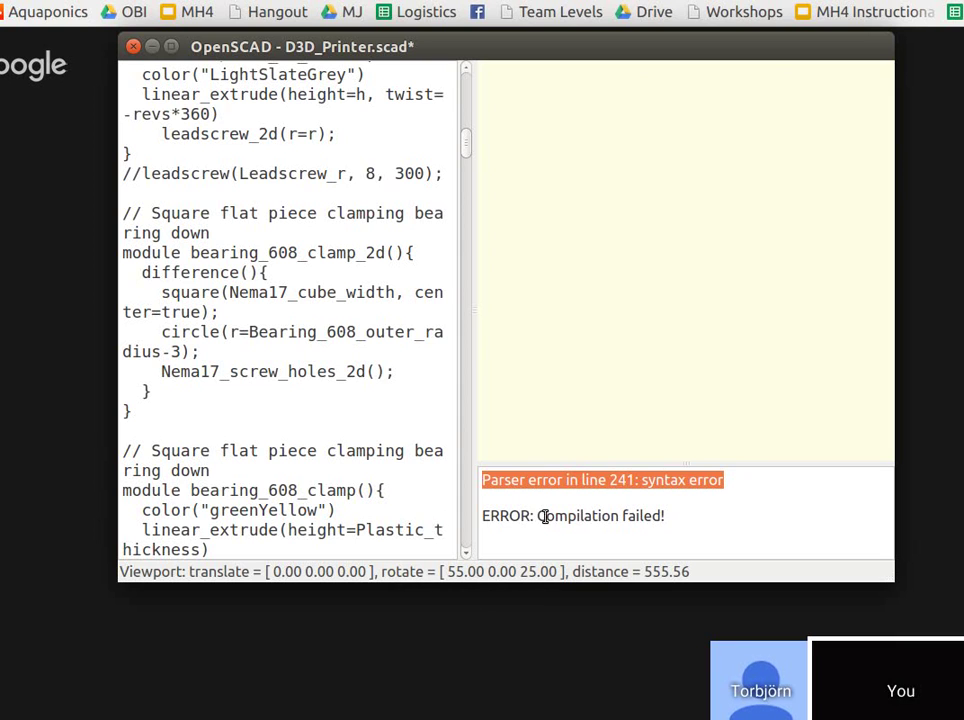
left_click(670, 516)
left_click_drag(670, 516, 484, 486)
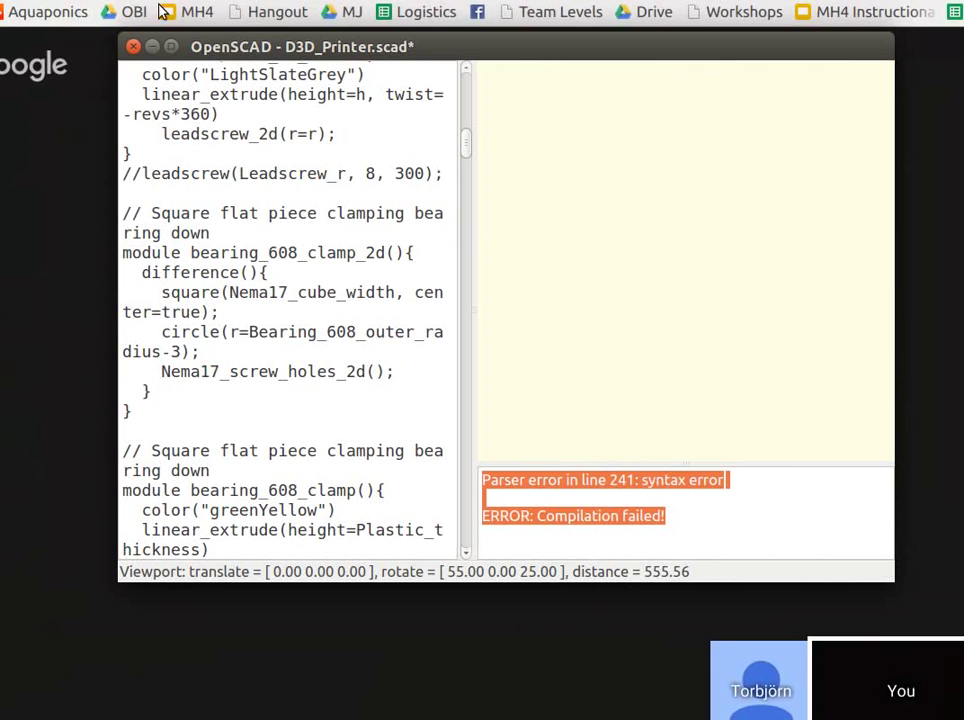
Reopen the About OpenSCAD dialog to check the version and move it slightly upward over the code window.
left_click(178, 131)
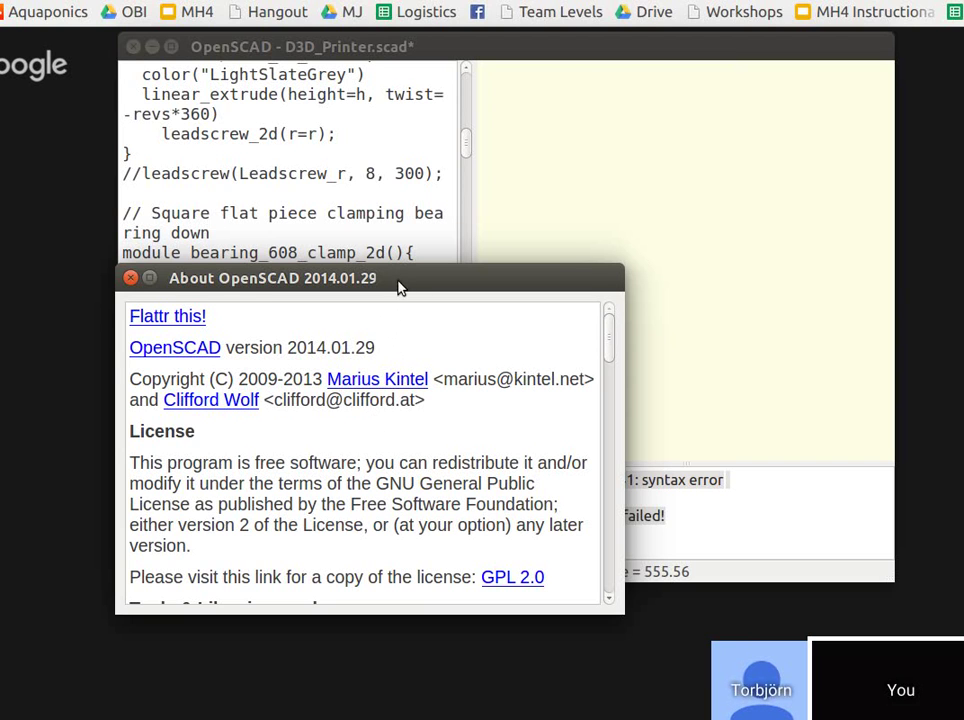
left_click_drag(401, 277, 386, 242)
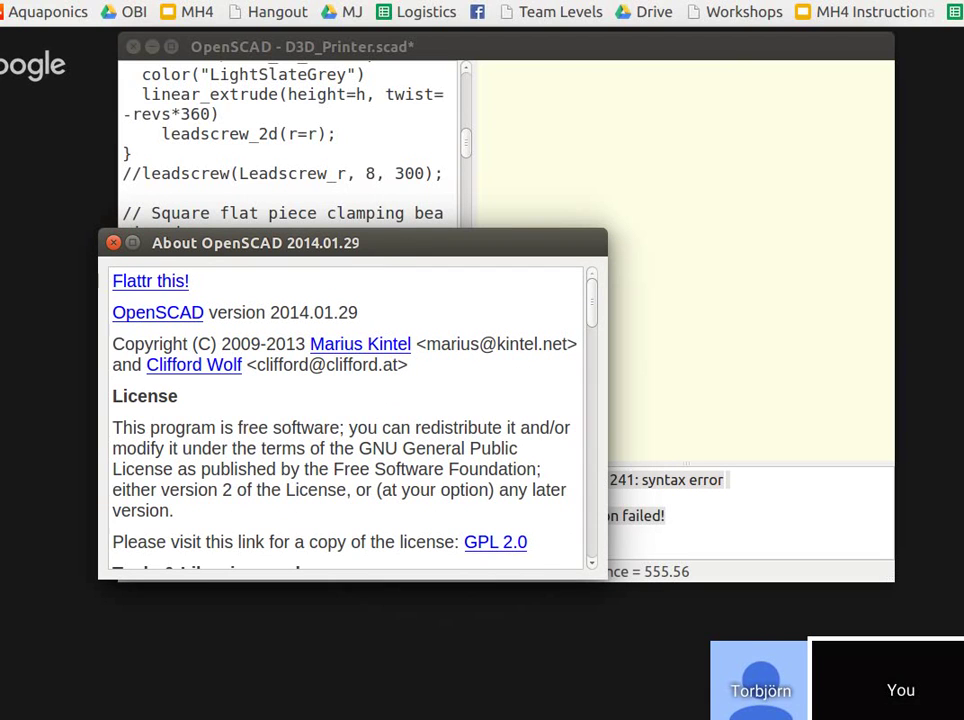
Open a new terminal window from the system's application search and begin a command with "add".
key("super")
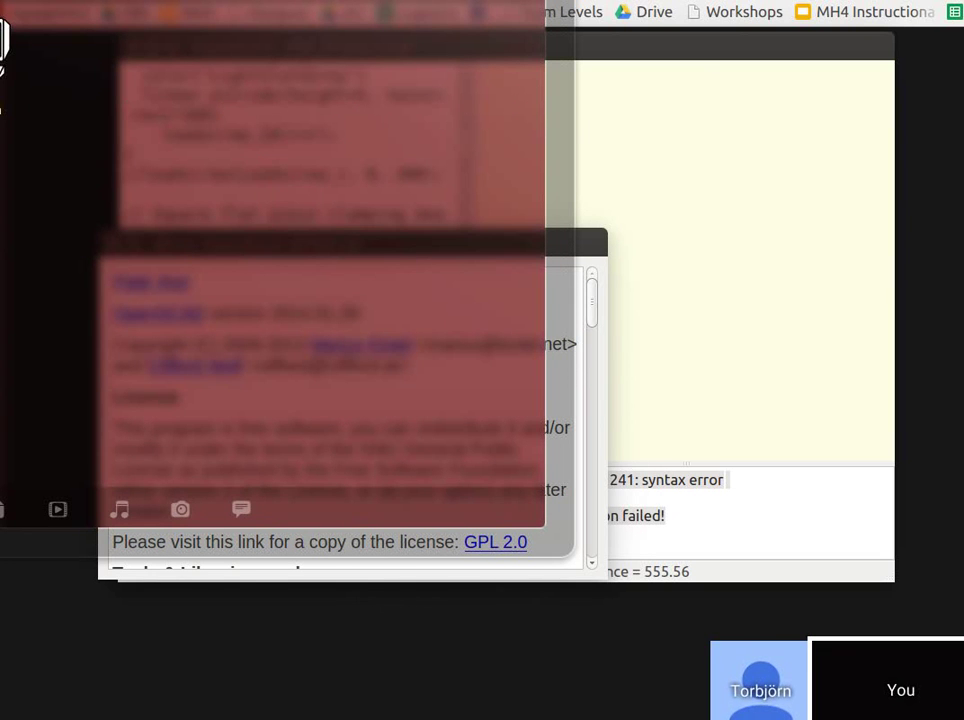
left_click(2, 42)
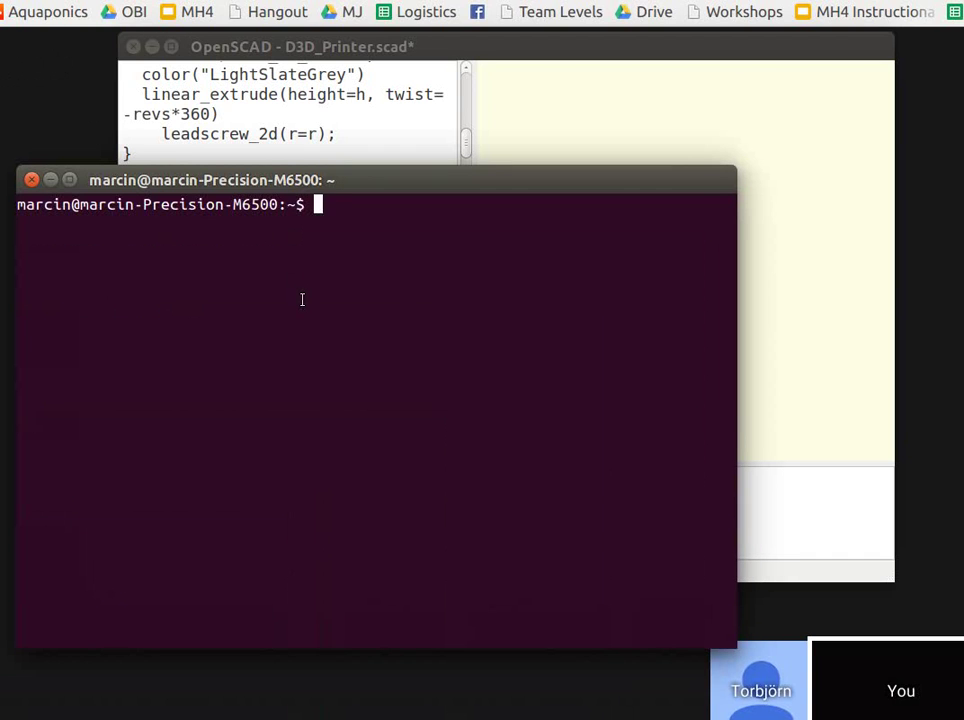
type("add")
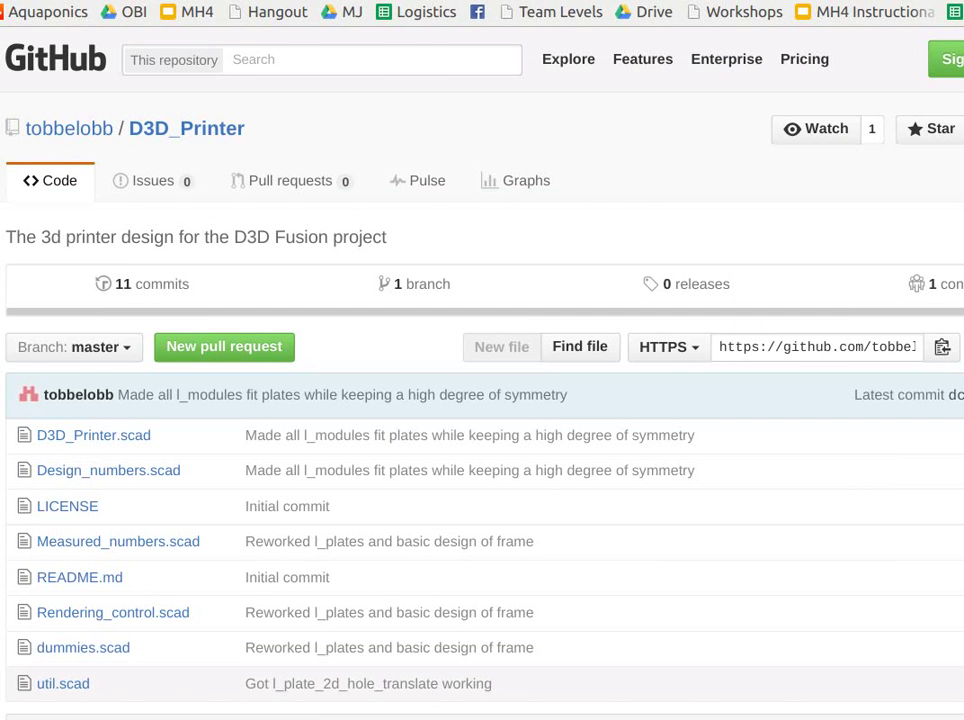
Search the web for "repo for openscad" and open the OpenSCAD Downloads and "OpenSCAD packagers" releases PPA results.
type("repo for opensca")
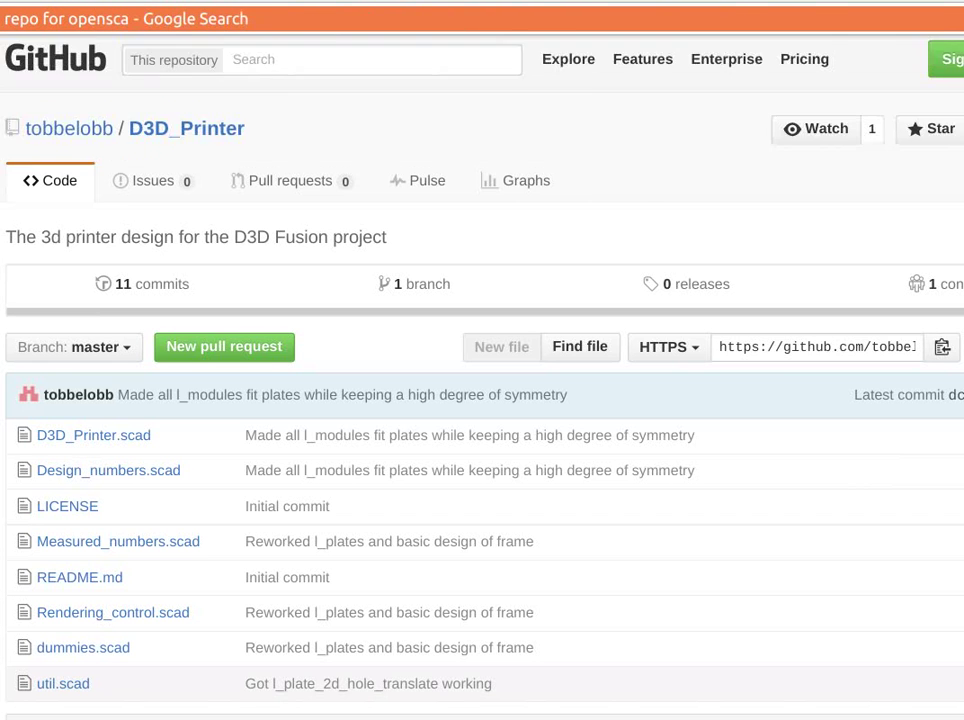
type("d")
key("Return")
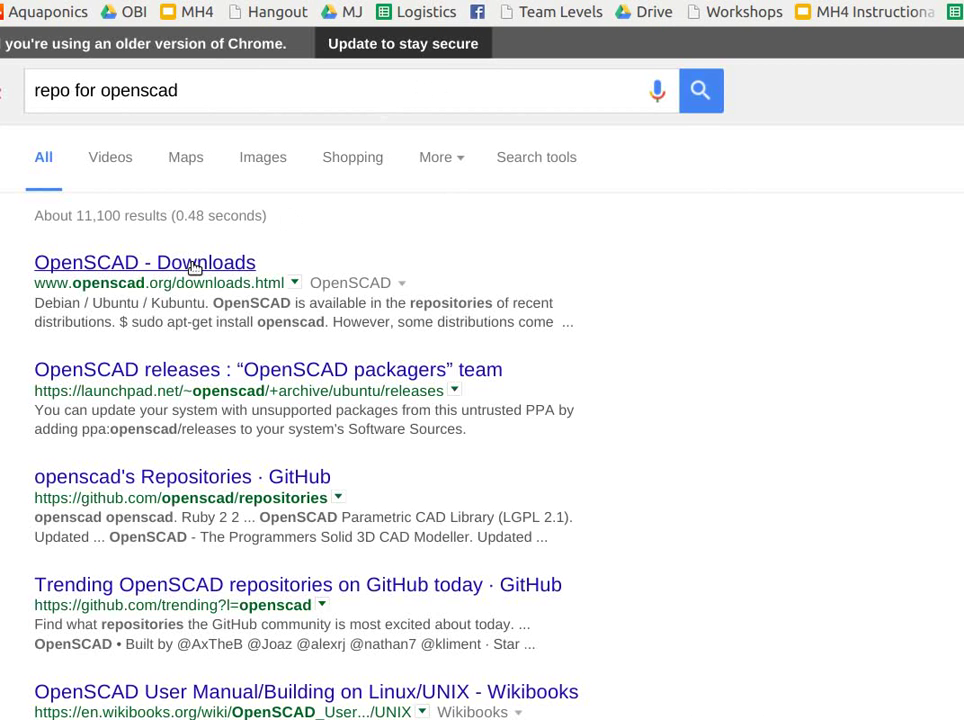
left_click(195, 268)
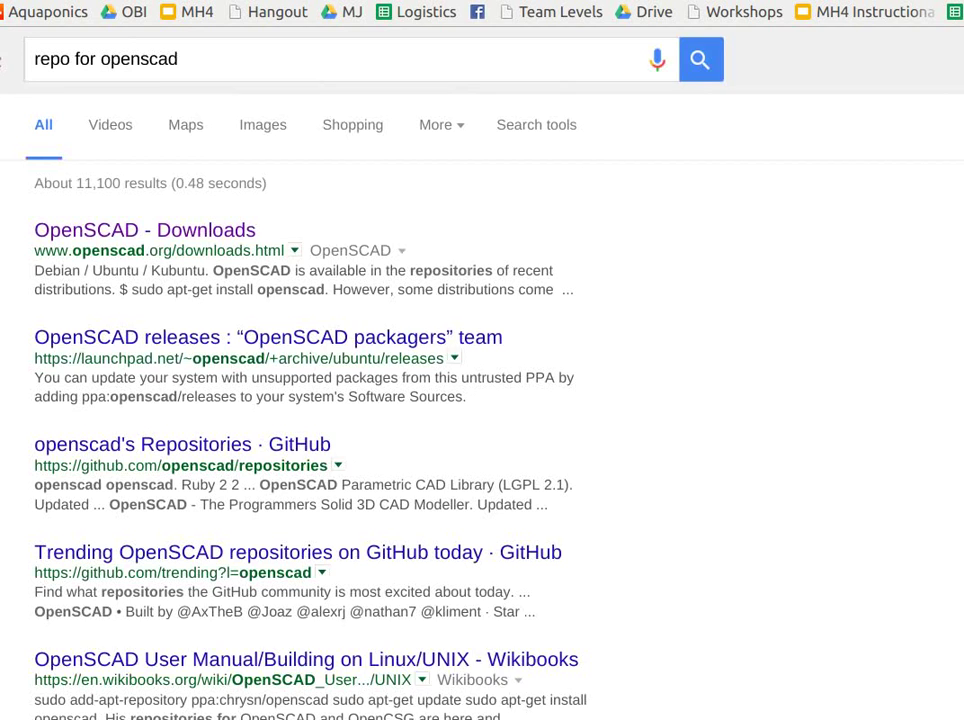
left_click(229, 377)
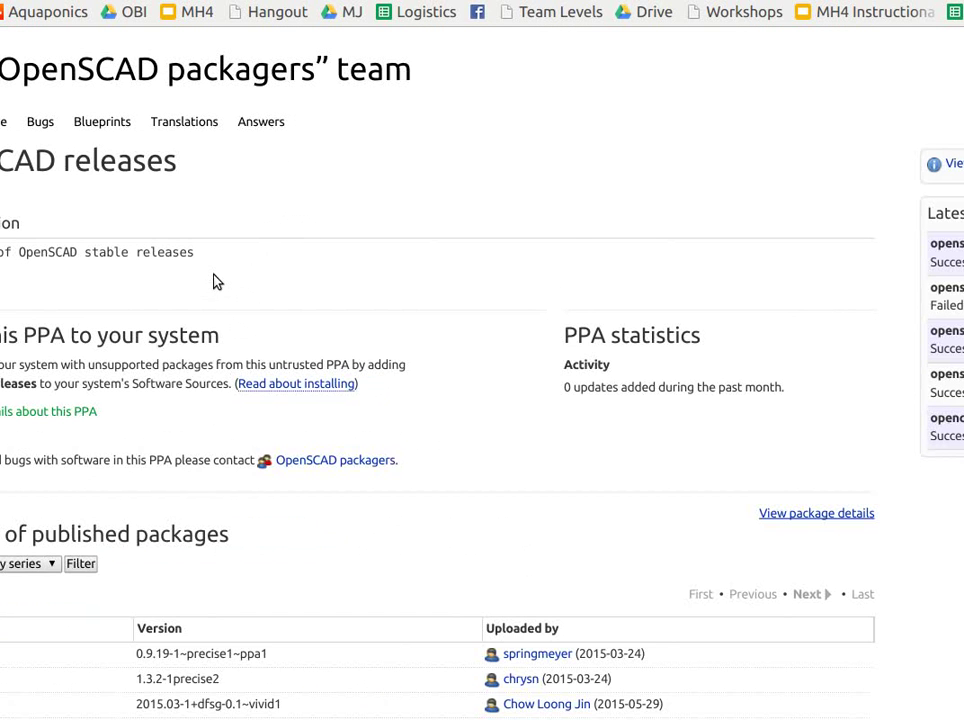
scroll(214, 278, "down", 2)
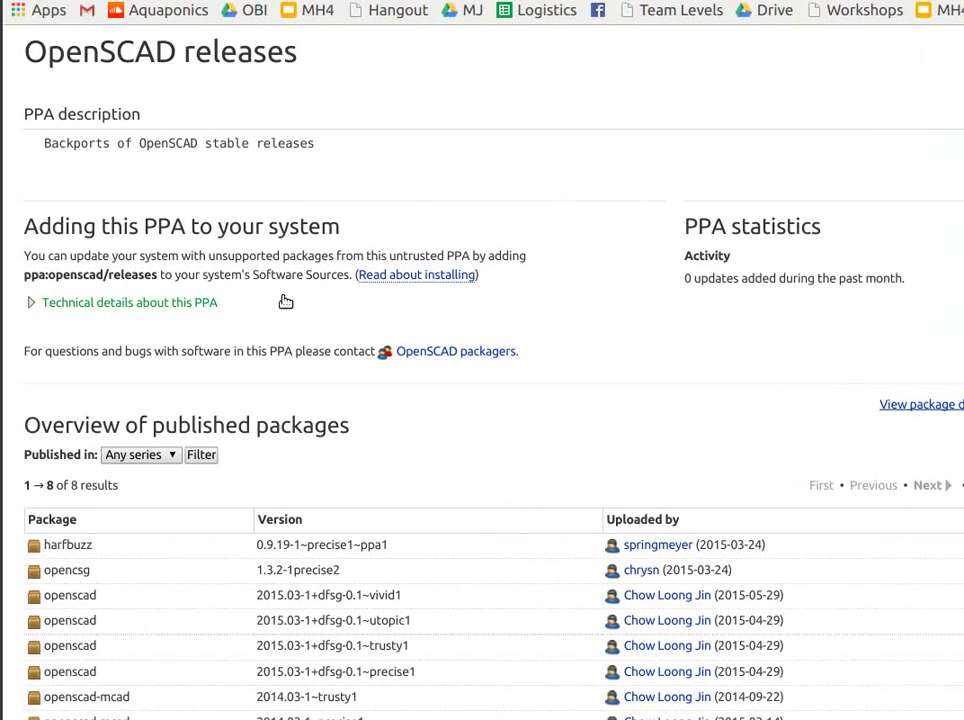
Search the web for "pwhat is ppa" in a new tab, and return to the Hangouts group chat.
key("ctrl+t")
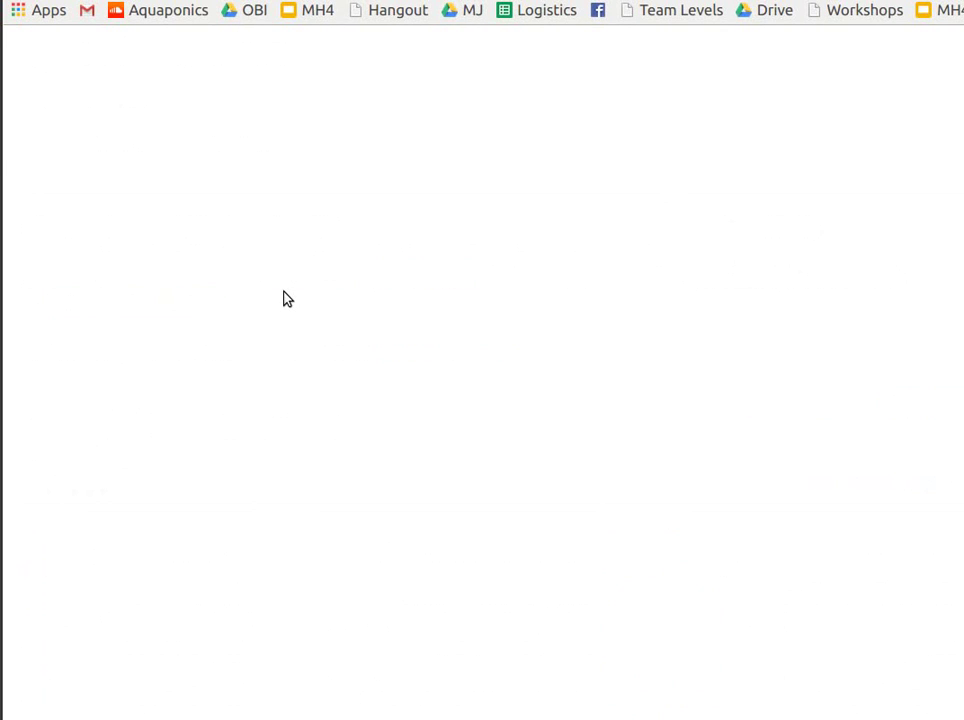
type("pwhat is")
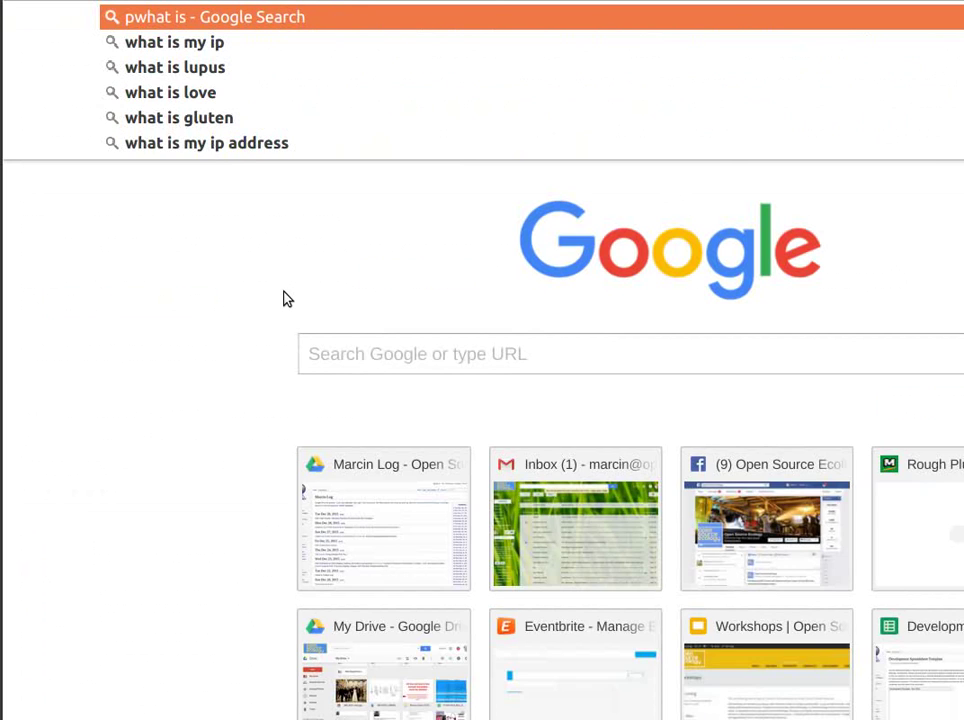
type(" ppa")
key("Return")
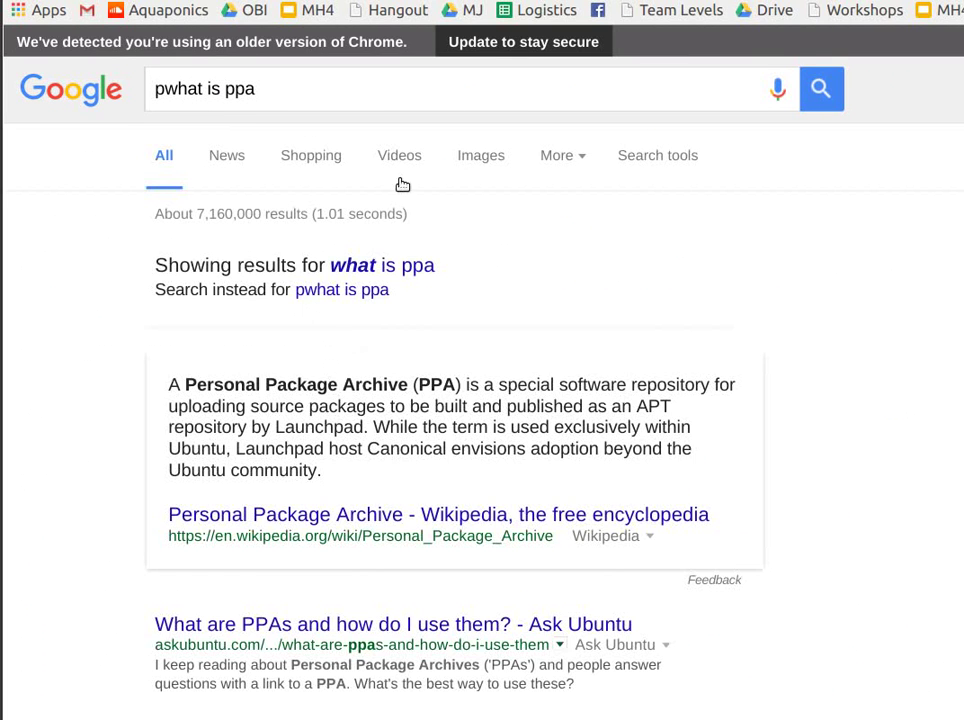
key("ctrl+t")
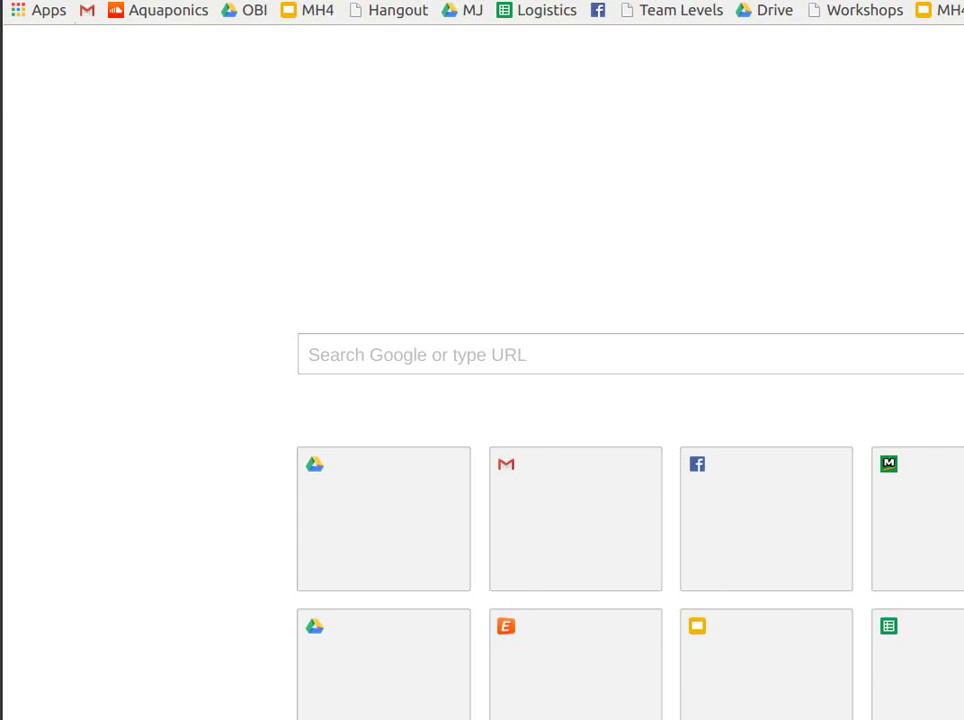
key("ctrl+Tab")
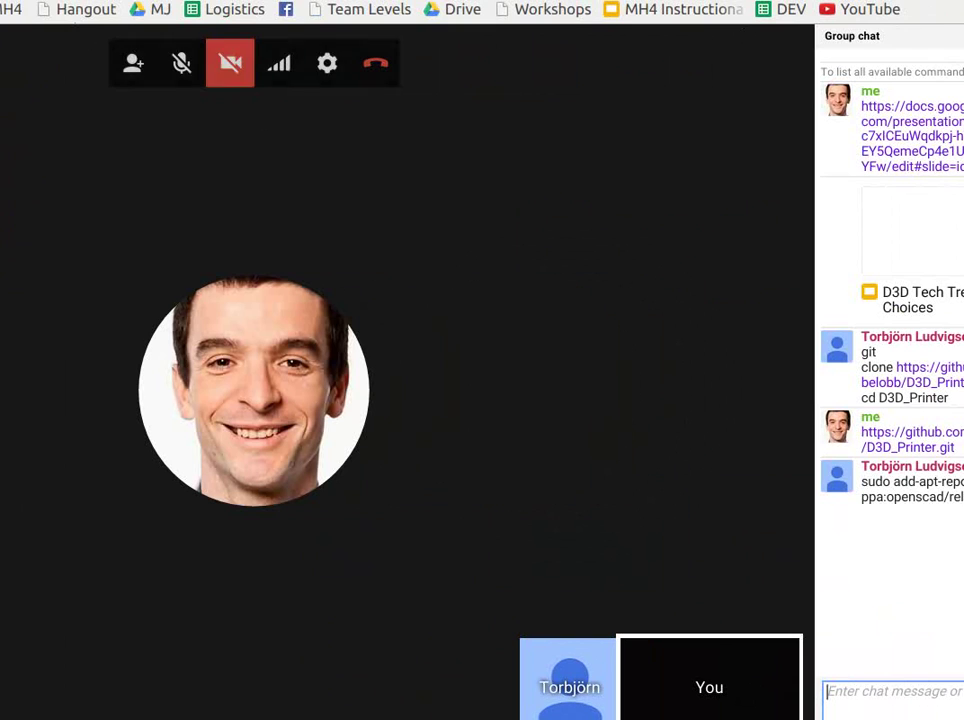
Copy the sudo add-apt-repository ppa:openscad/releases command from the group chat into a new terminal window.
triple_click(863, 481)
key("ctrl+c")
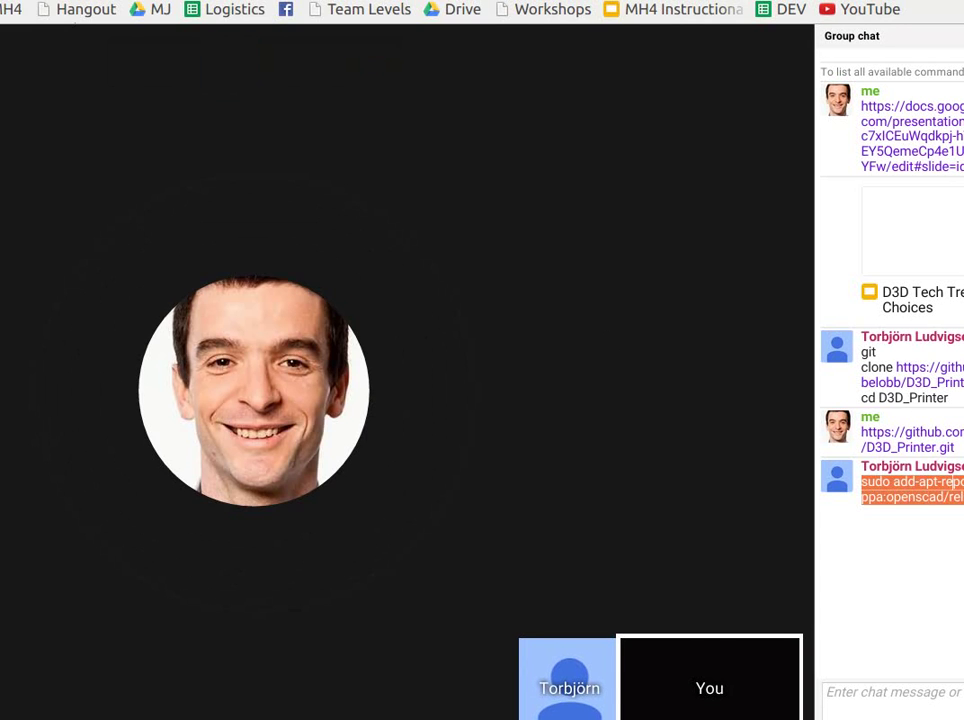
key("super")
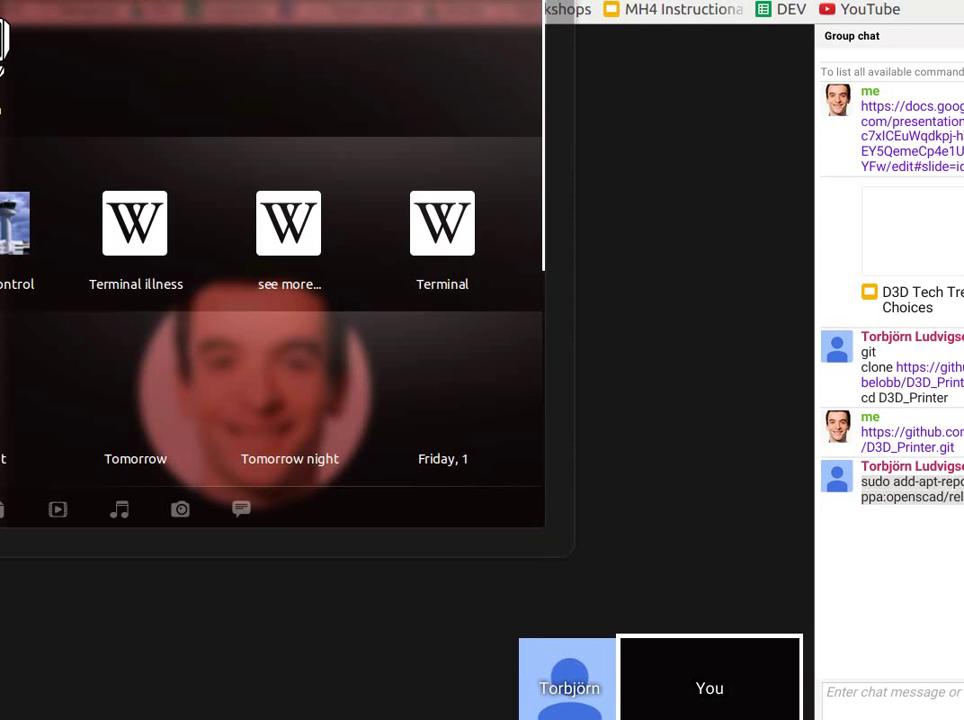
key("Return")
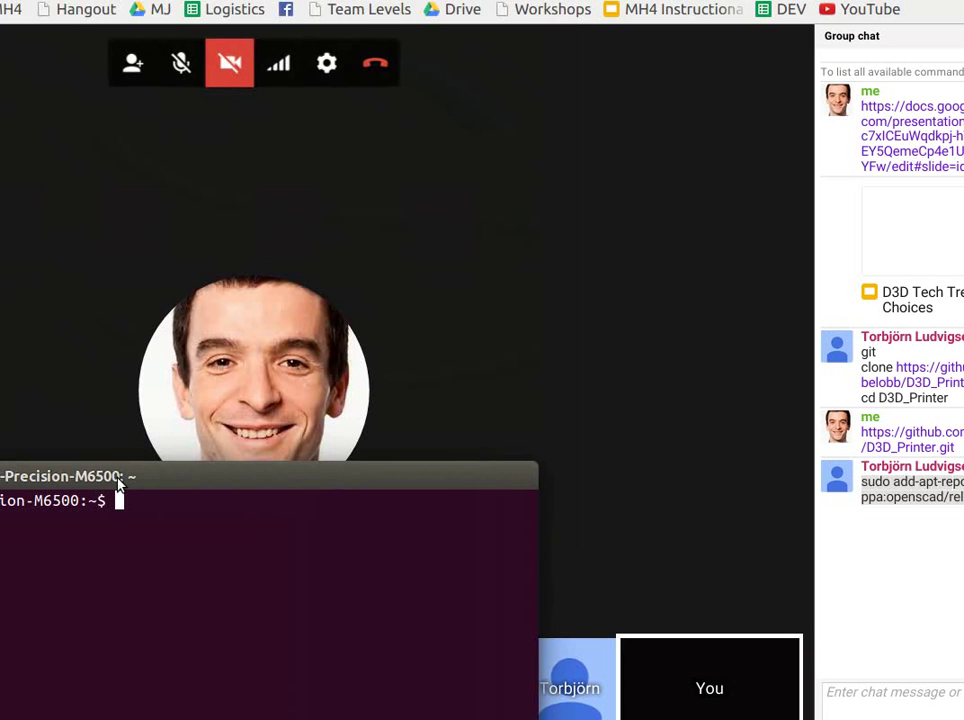
key("ctrl+shift+v")
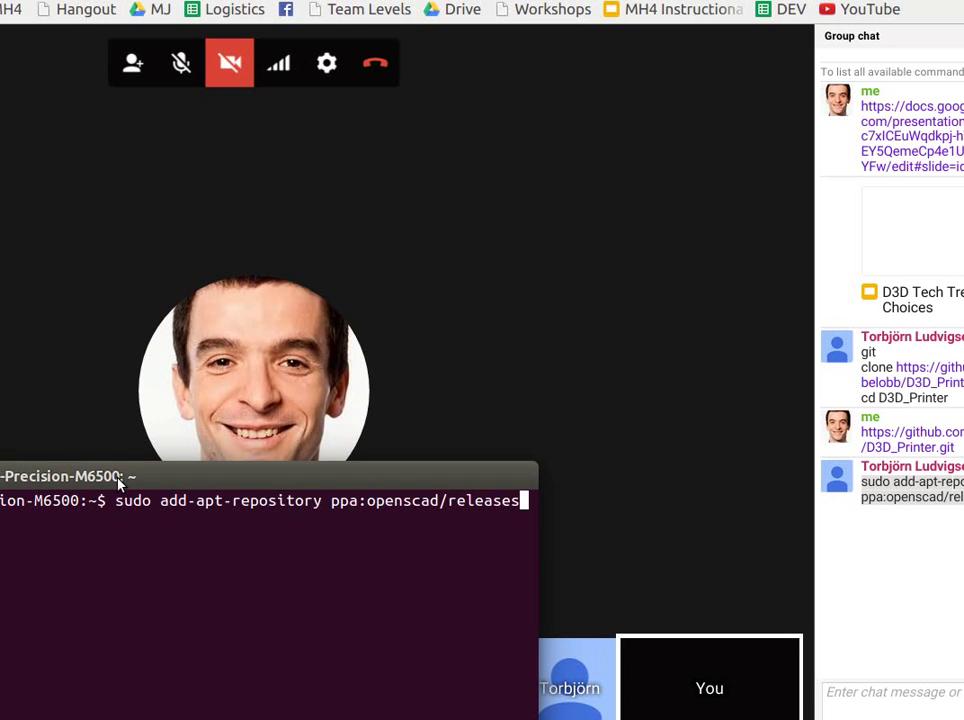
Run the repository command, enter the sudo password, confirm adding the PPA, and move the terminal fully into view.
key("Return")
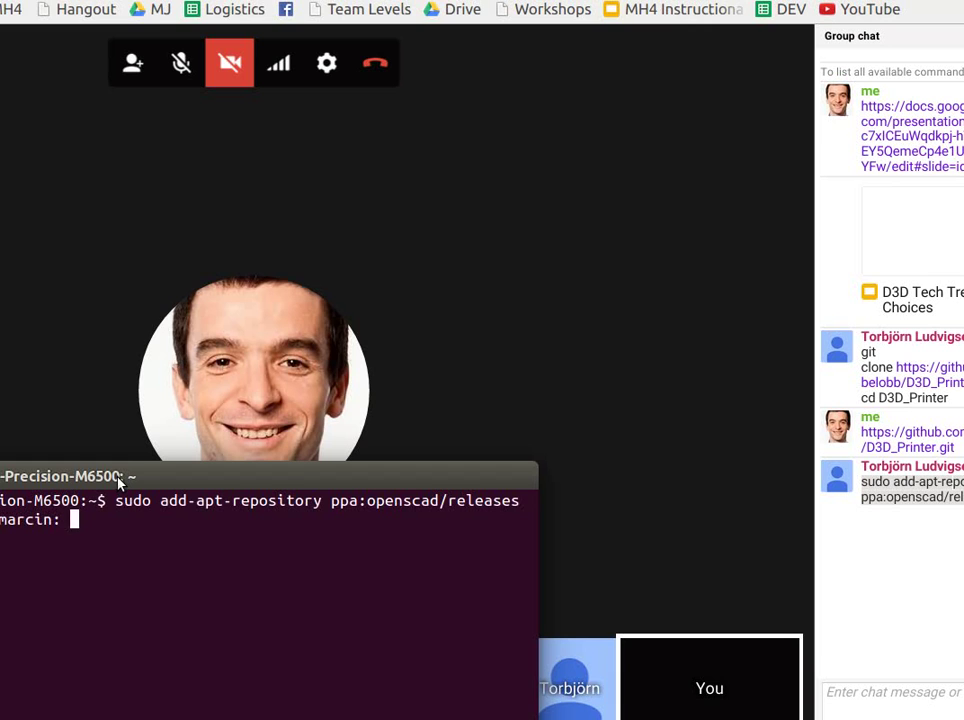
key("Return")
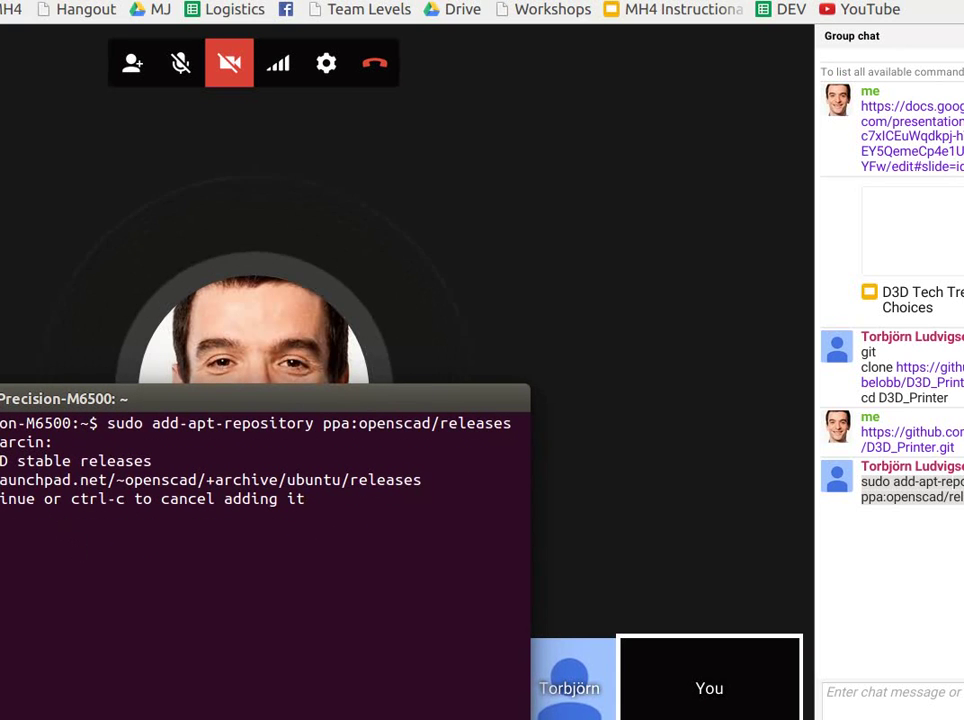
key("Return")
left_click_drag(0, 398, 222, 340)
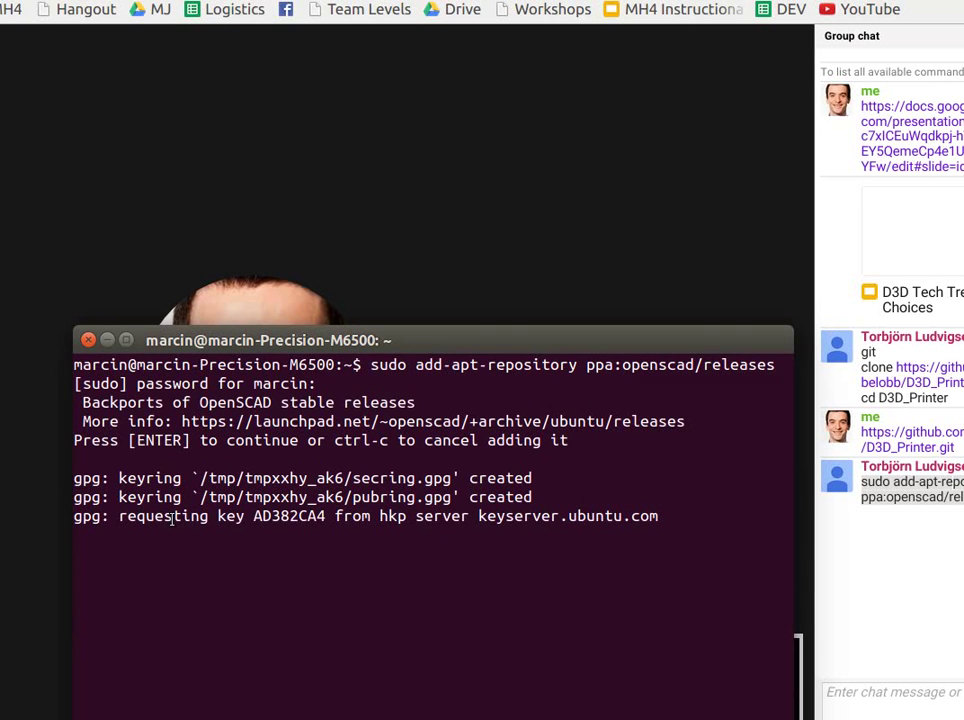
left_click_drag(62, 478, 178, 516)
left_click_drag(199, 580, 239, 585)
left_click(239, 585)
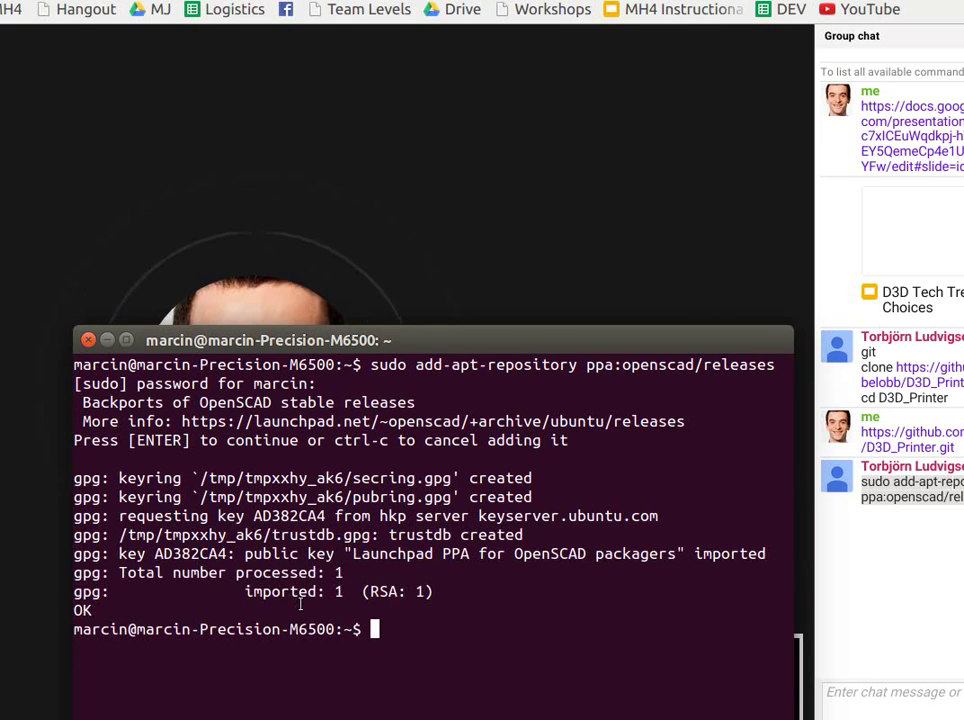
double_click(307, 588)
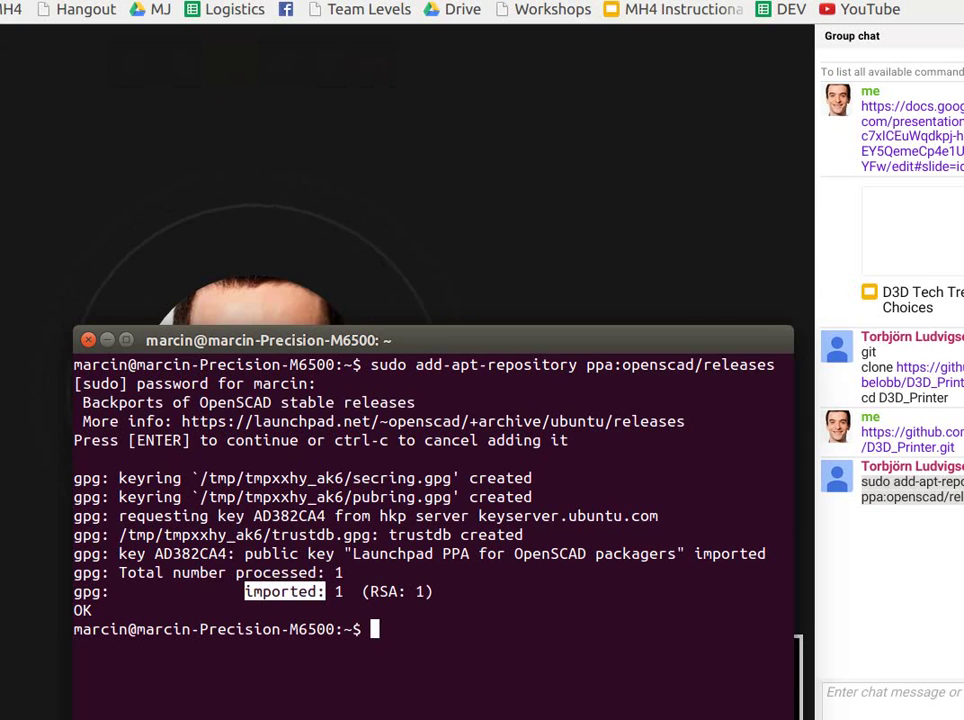
Close the open About OpenSCAD dialog, and launch openscad from the terminal to check its version before closing it.
key("alt+Tab")
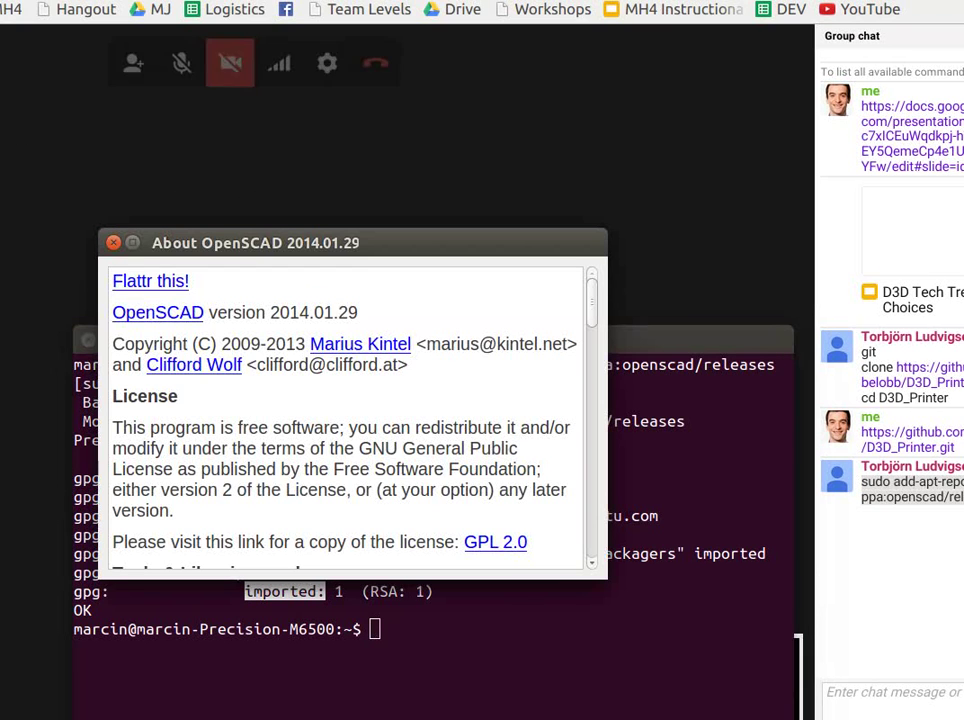
left_click(113, 244)
left_click(356, 629)
type("openscad")
key("Return")
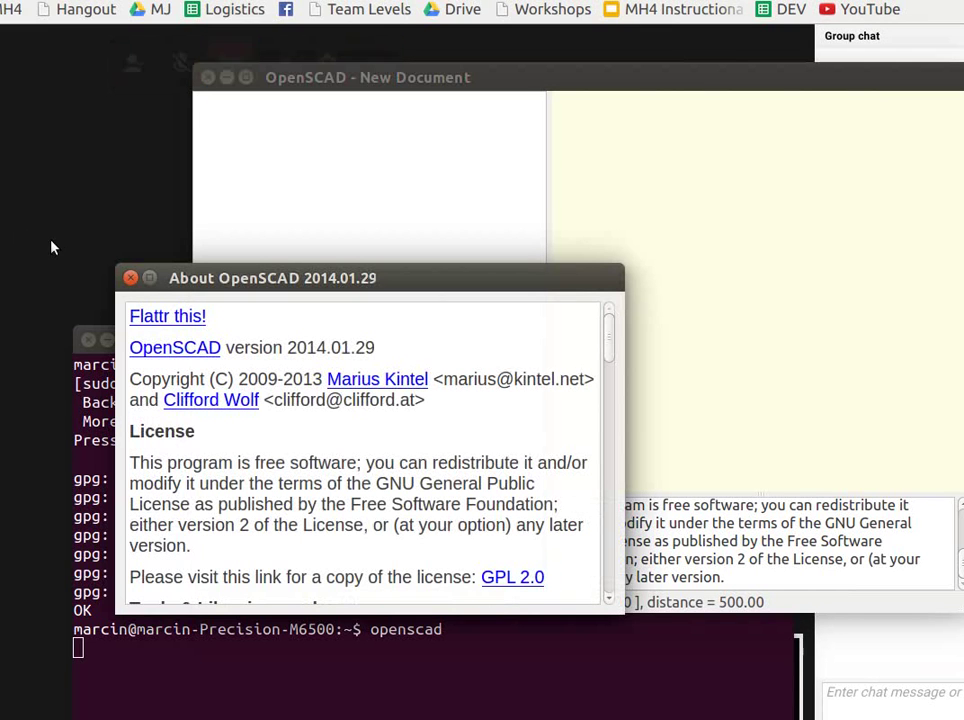
left_click(130, 277)
left_click(207, 77)
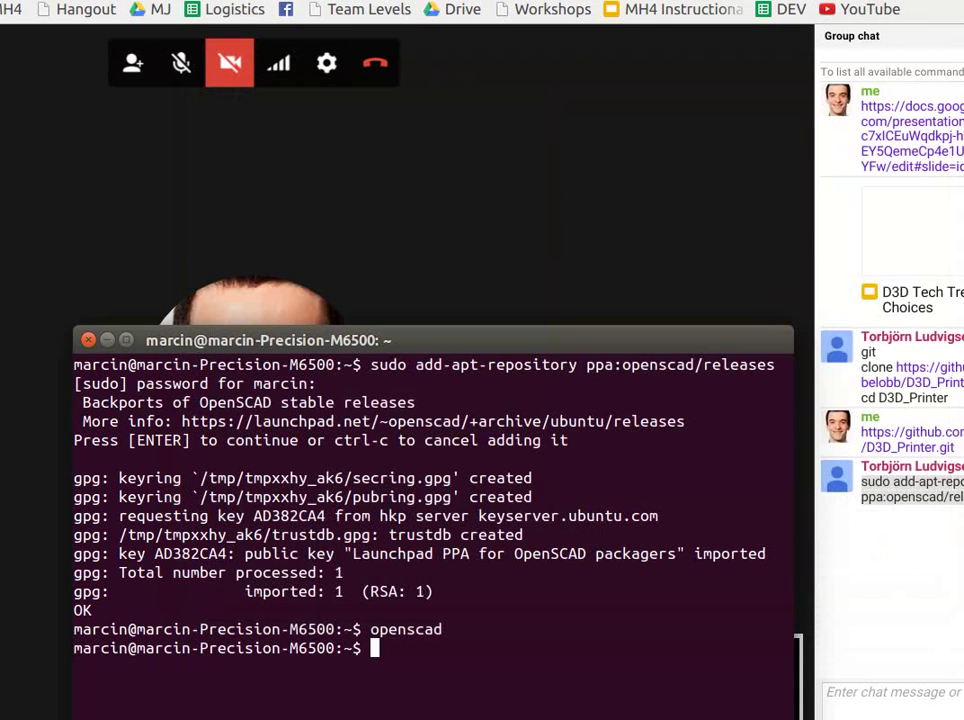
Try to update OpenSCAD by running "sudo apt get install update openscad" in the terminal.
type("sudo")
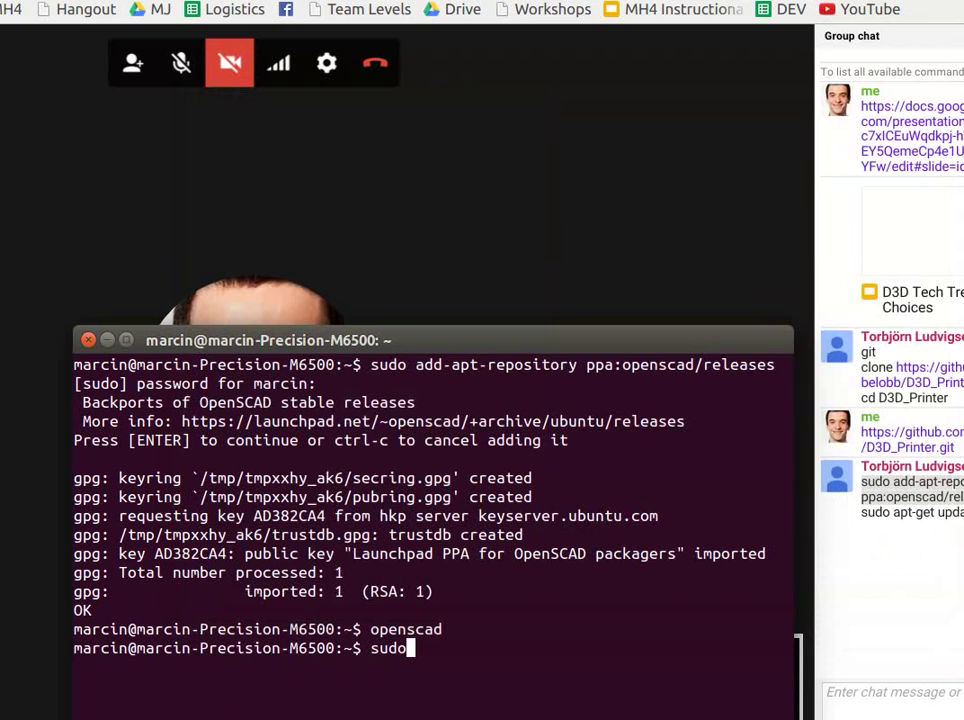
type(" apt get")
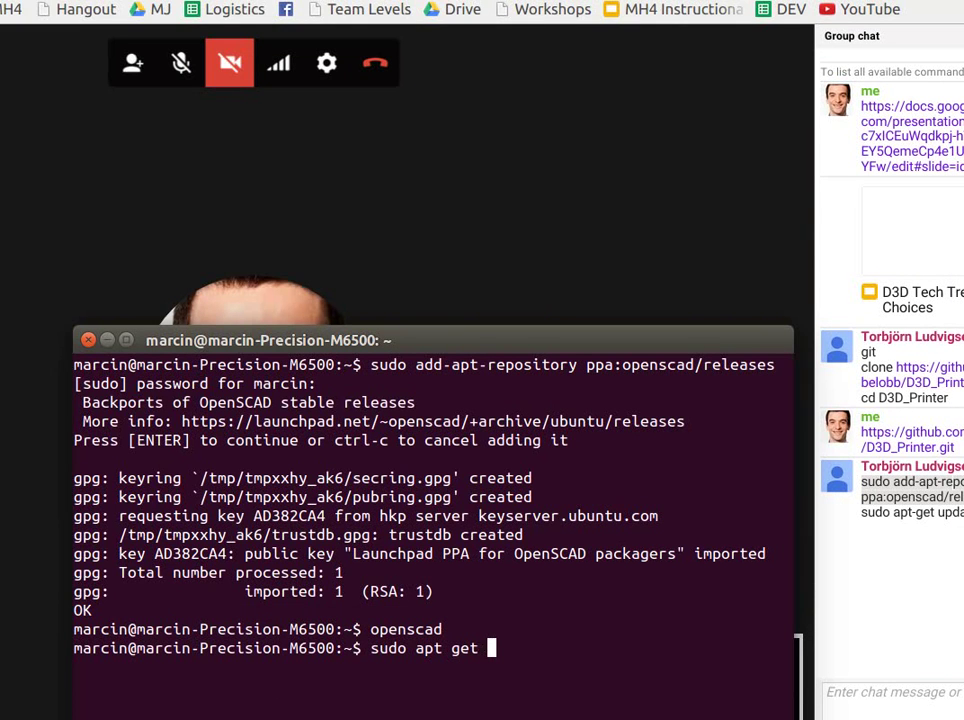
type(" install upda")
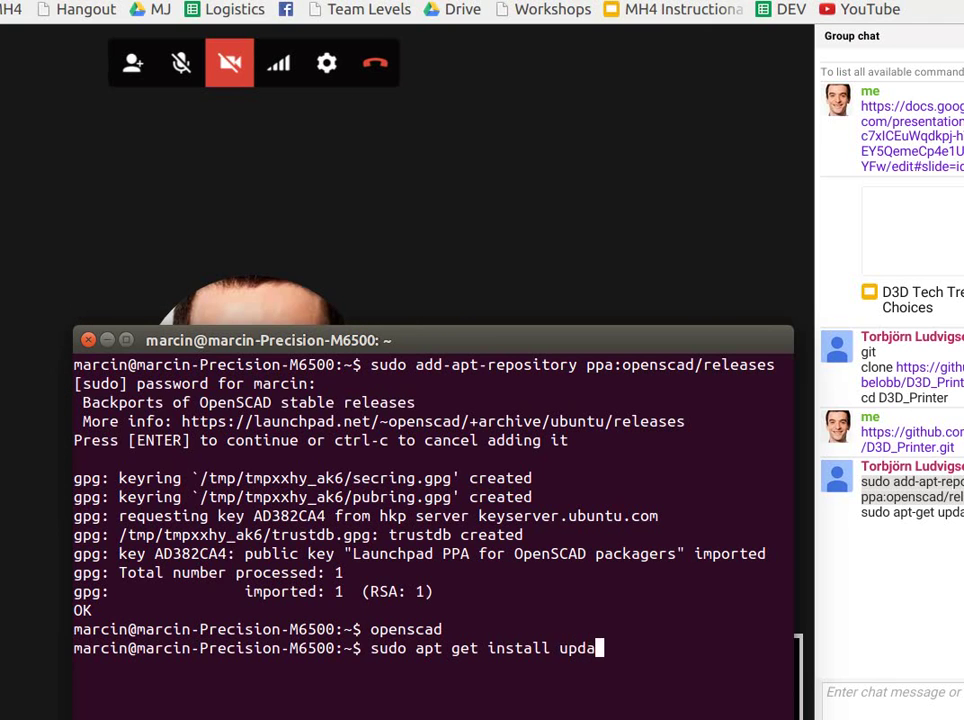
type("te openscad")
key("Return")
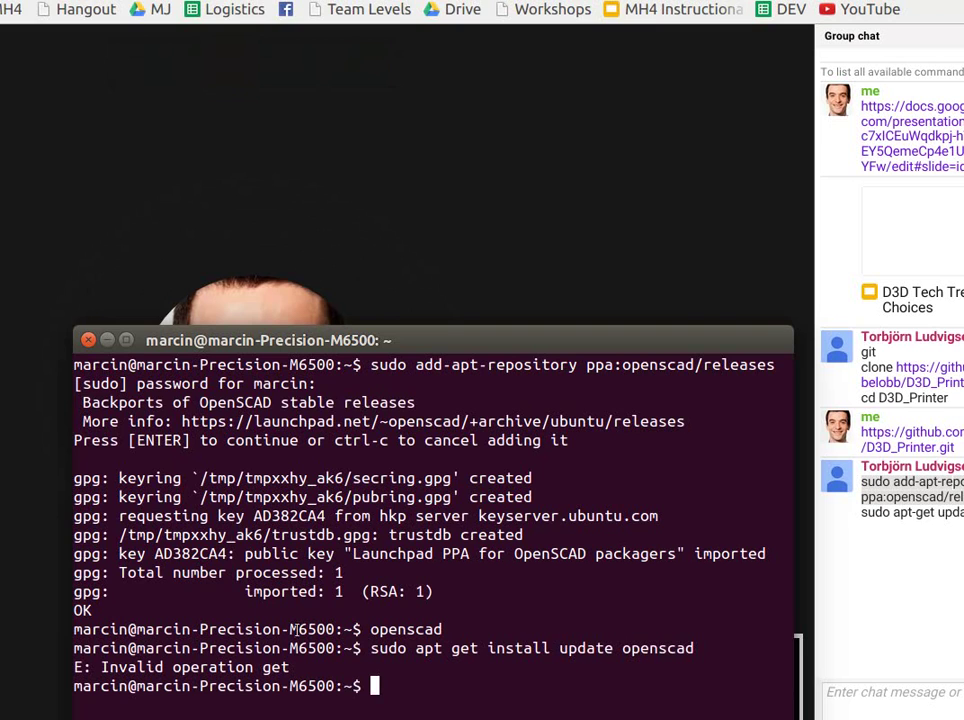
Try the update command again as "sudo apt get update openscad".
type("sudo apt ")
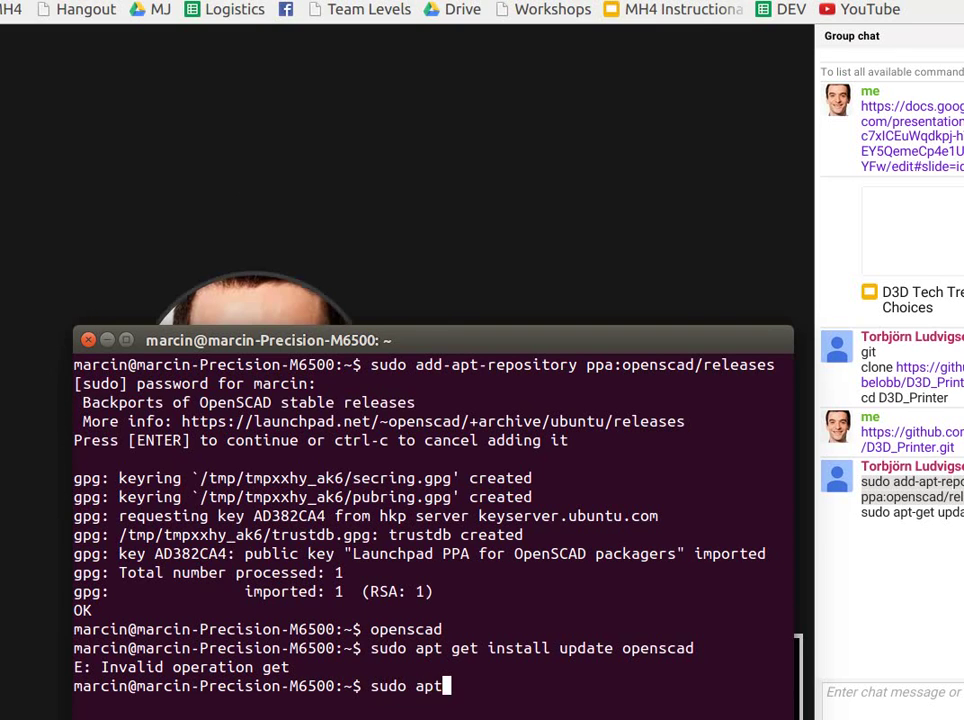
type("get update")
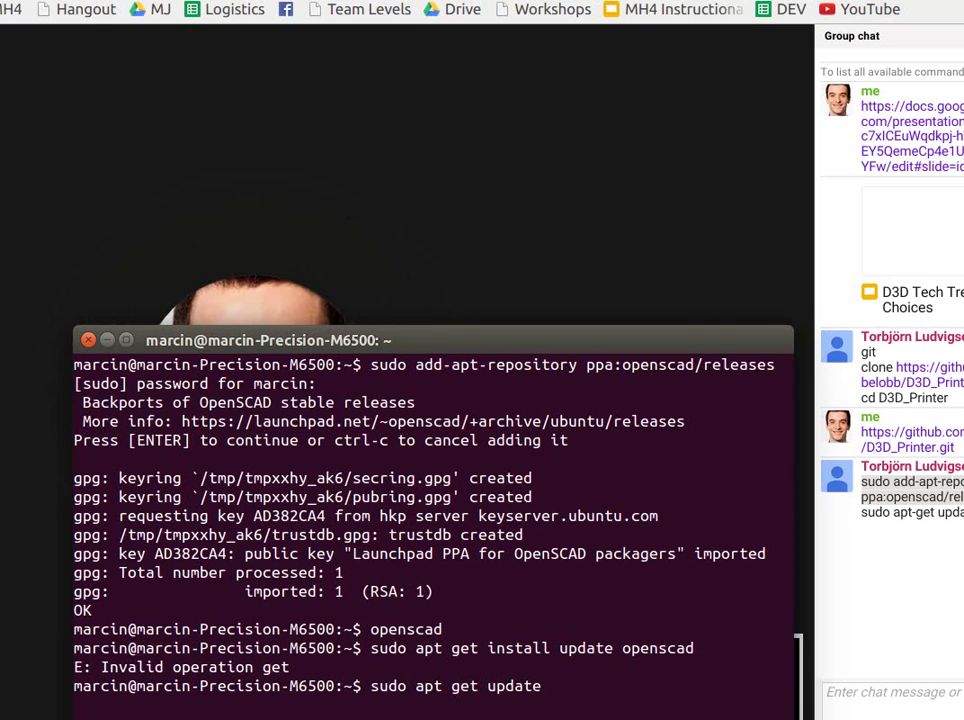
type(" openscad")
key("Return")
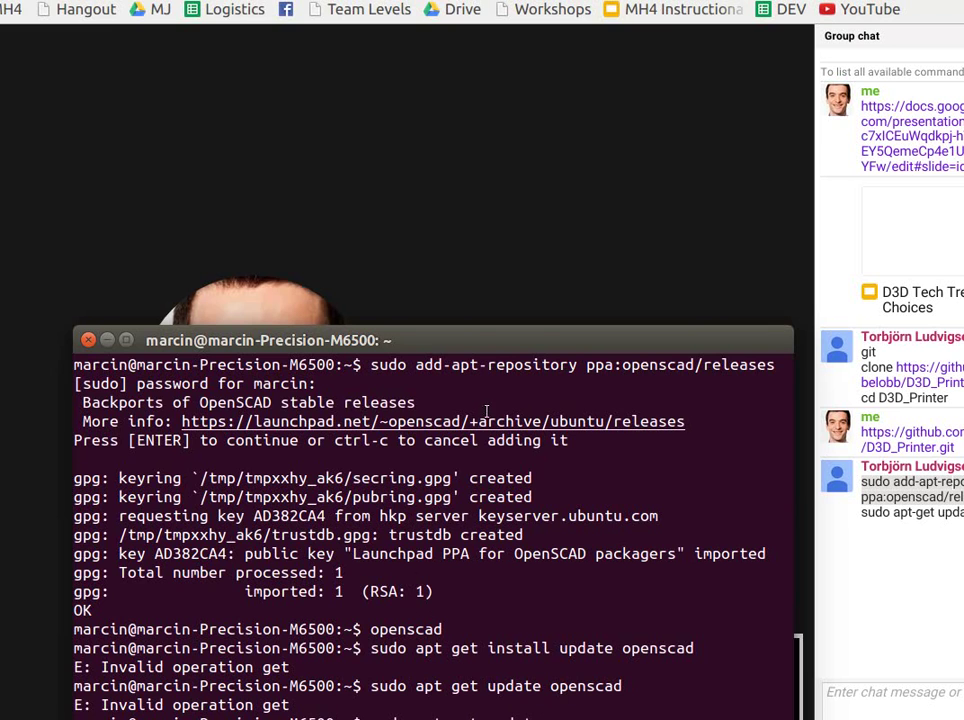
Move the terminal window higher on the screen and select the sudo apt-get update line in the group chat.
left_click_drag(432, 340, 405, 200)
type("syd")
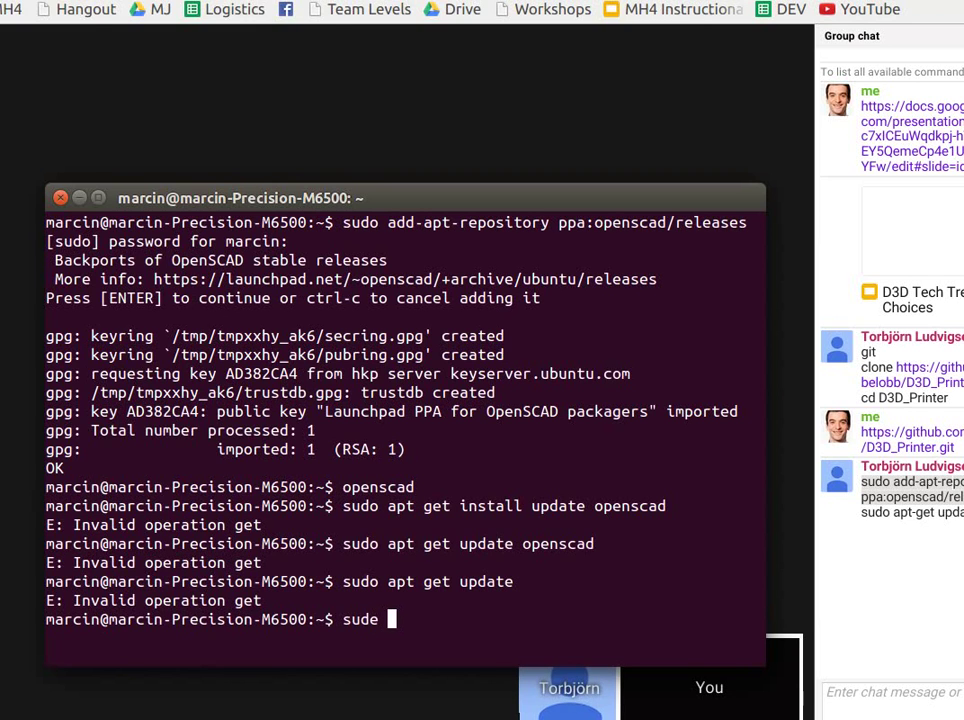
left_click_drag(865, 524, 949, 516)
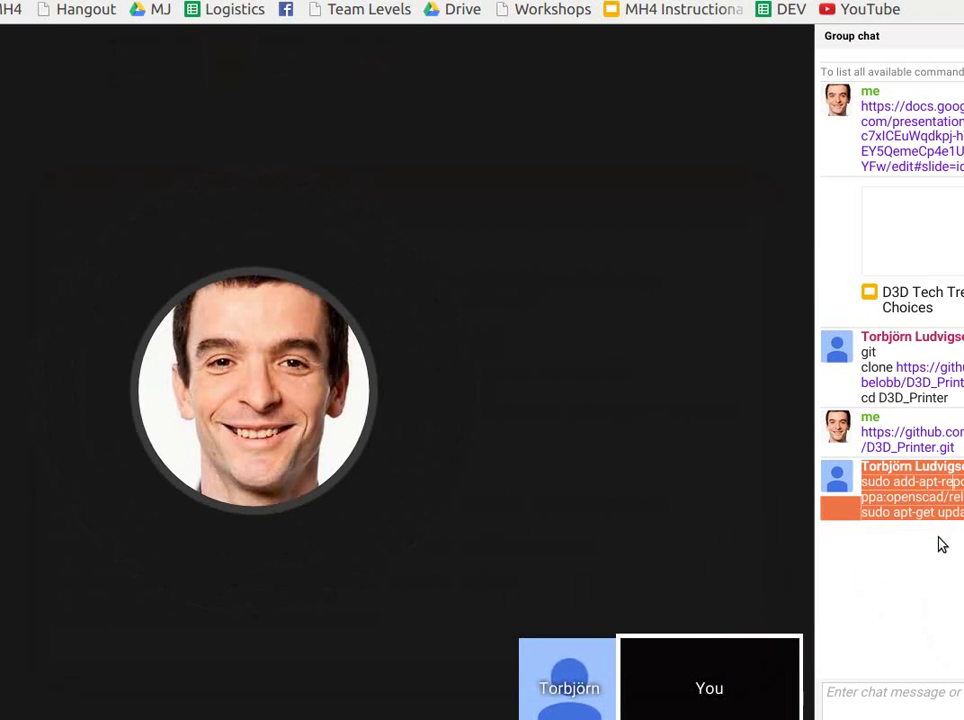
left_click(866, 511)
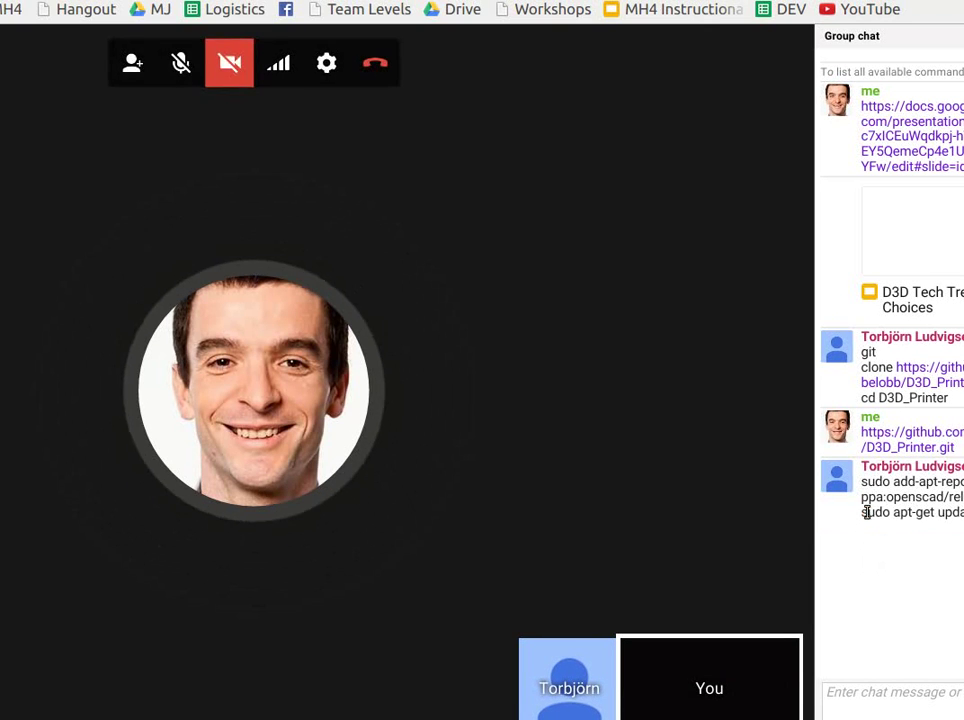
left_click_drag(865, 511, 960, 513)
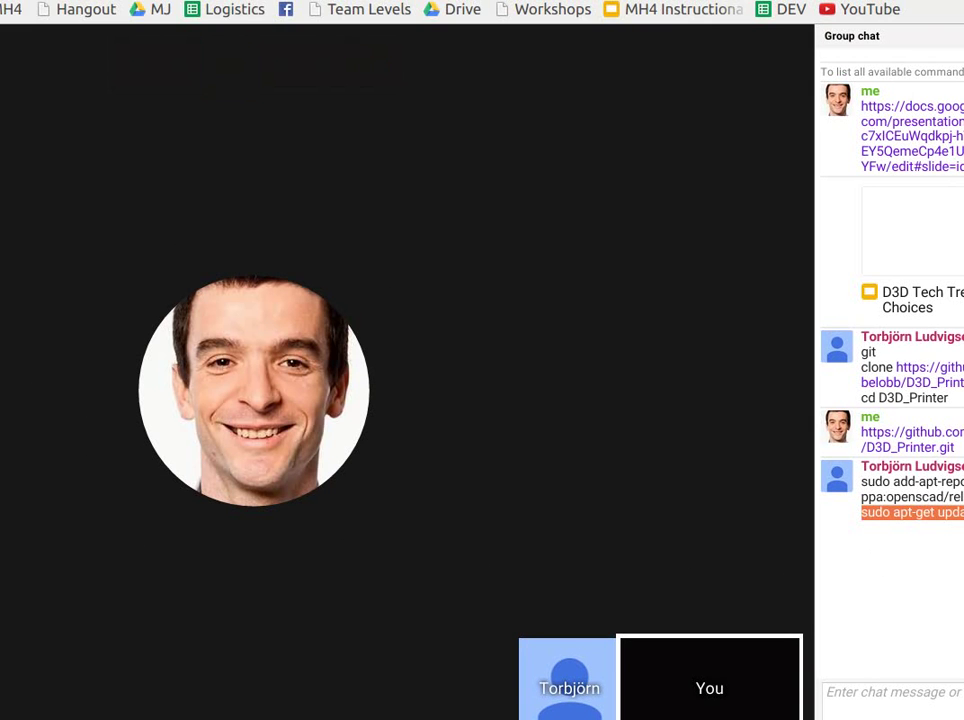
Replace the mistyped terminal entry with "sudo apt-get update", run it, and shift the terminal window upward.
key("alt+Tab")
key("BackSpace")
key("BackSpace")
key("BackSpace")
key("BackSpace")
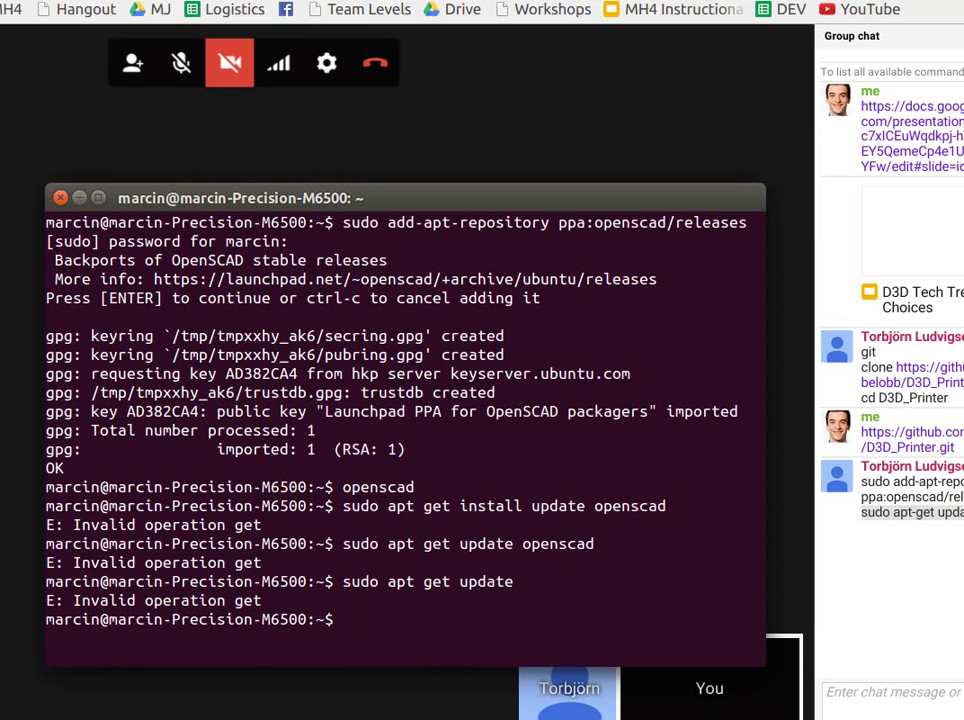
type("sudo apt-get update")
key("Return")
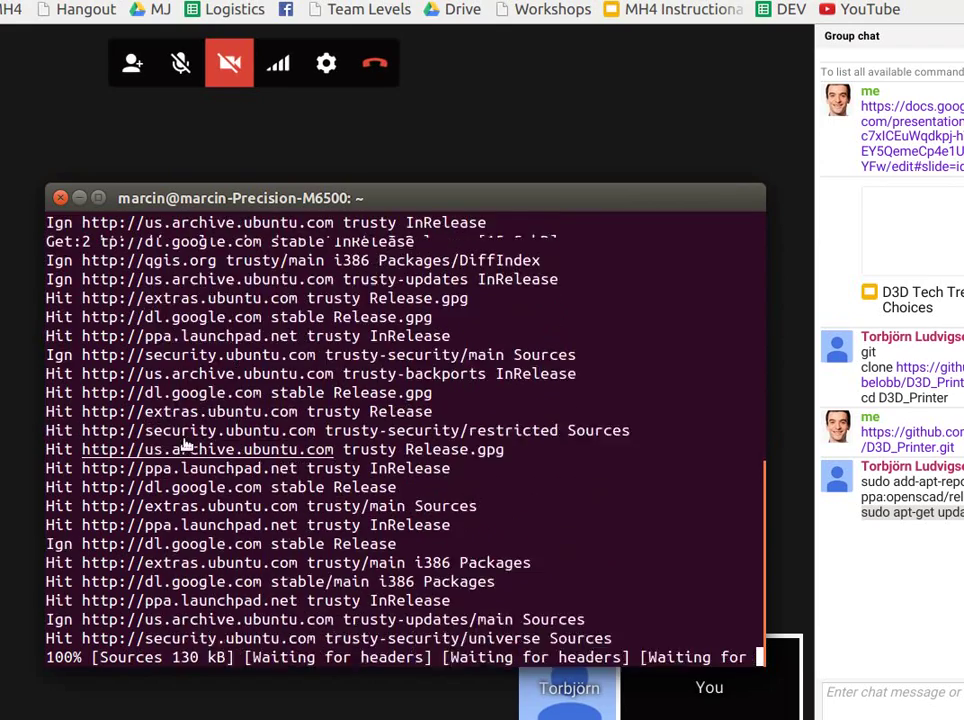
left_click_drag(351, 191, 403, 96)
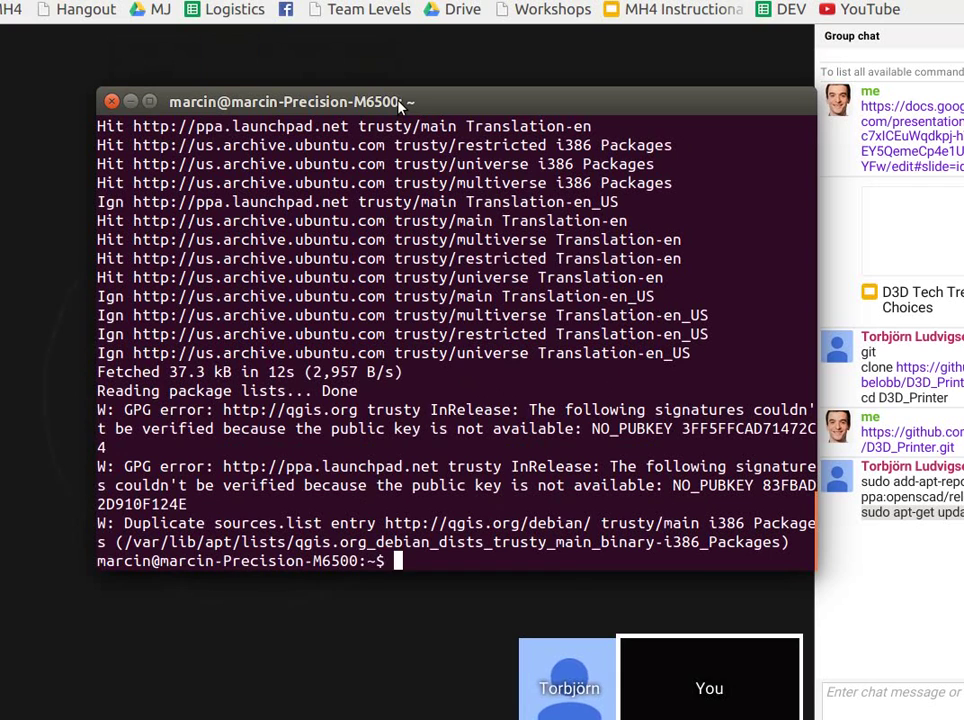
type("atal")
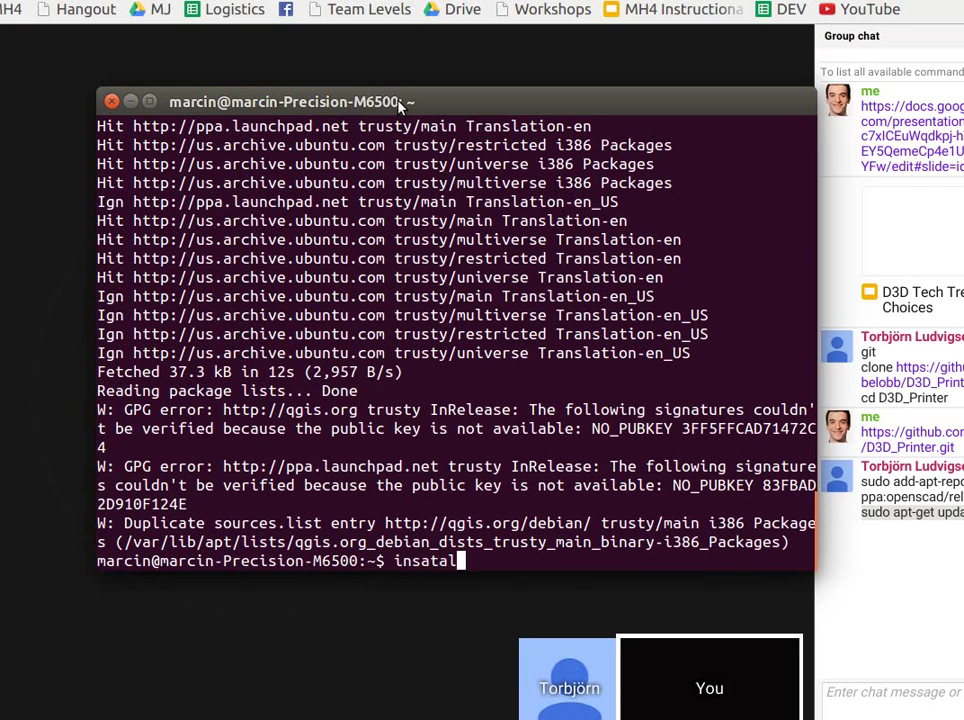
key("BackSpace")
key("BackSpace")
key("BackSpace")
key("BackSpace")
key("BackSpace")
key("BackSpace")
key("BackSpace")
Begin a "sudo apt-get" command in the terminal and recheck the group chat for instructions.
type("sudo apt-")
key("BackSpace")
type("-d")
key("BackSpace")
type("get")
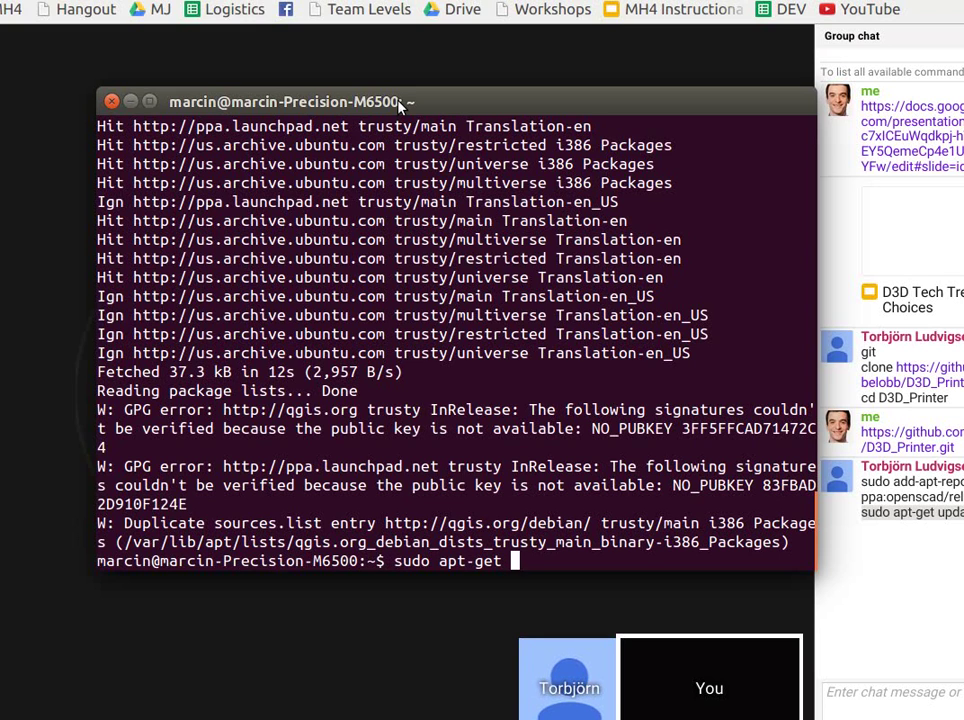
key("alt+Tab")
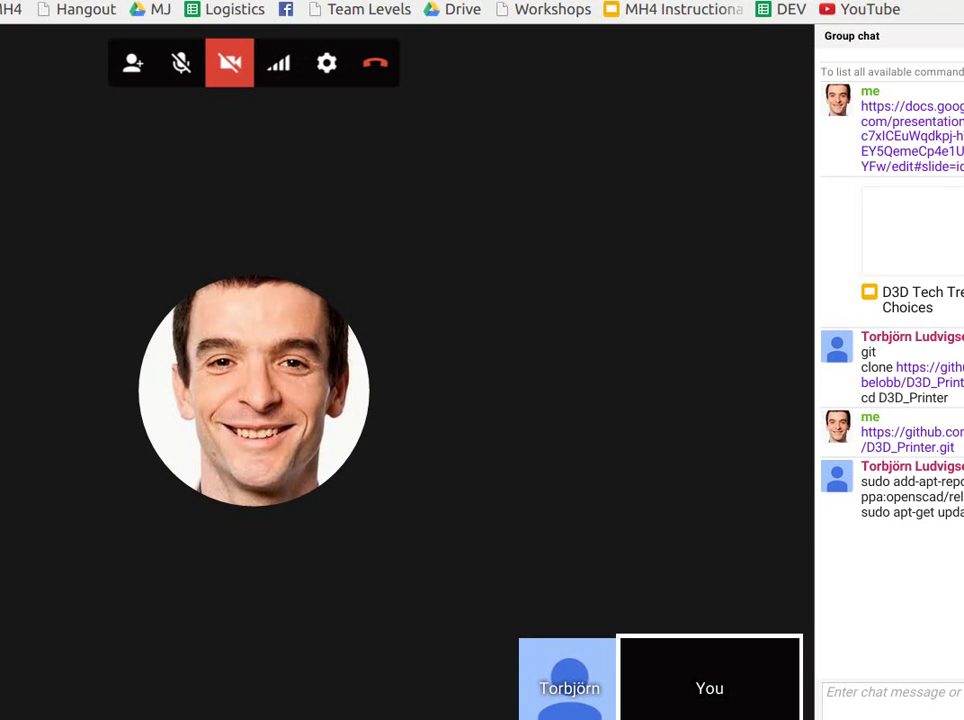
key("alt+Tab")
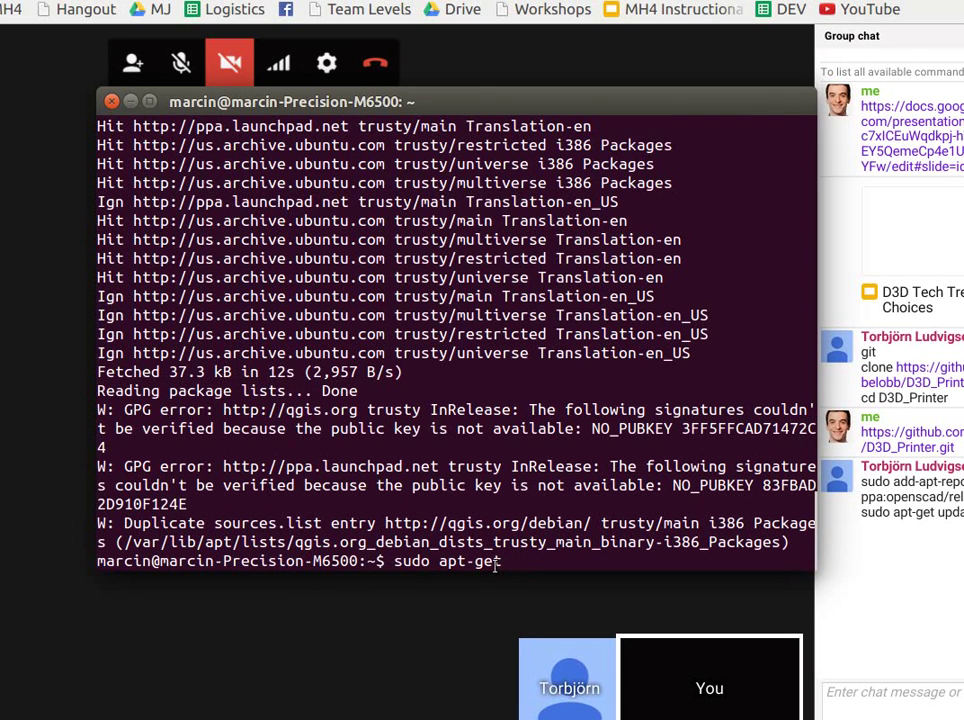
Try to complete and run the command as "sudo apt-get openscad".
type("instal")
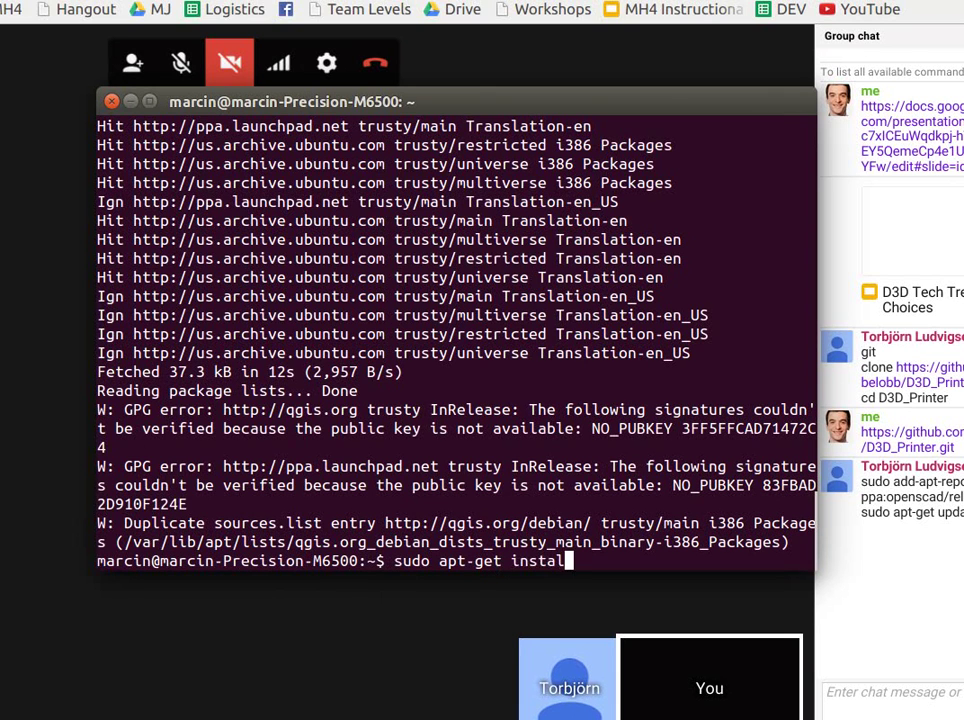
key("BackSpace")
key("BackSpace")
key("BackSpace")
key("BackSpace")
key("BackSpace")
key("BackSpace")
type("openscad")
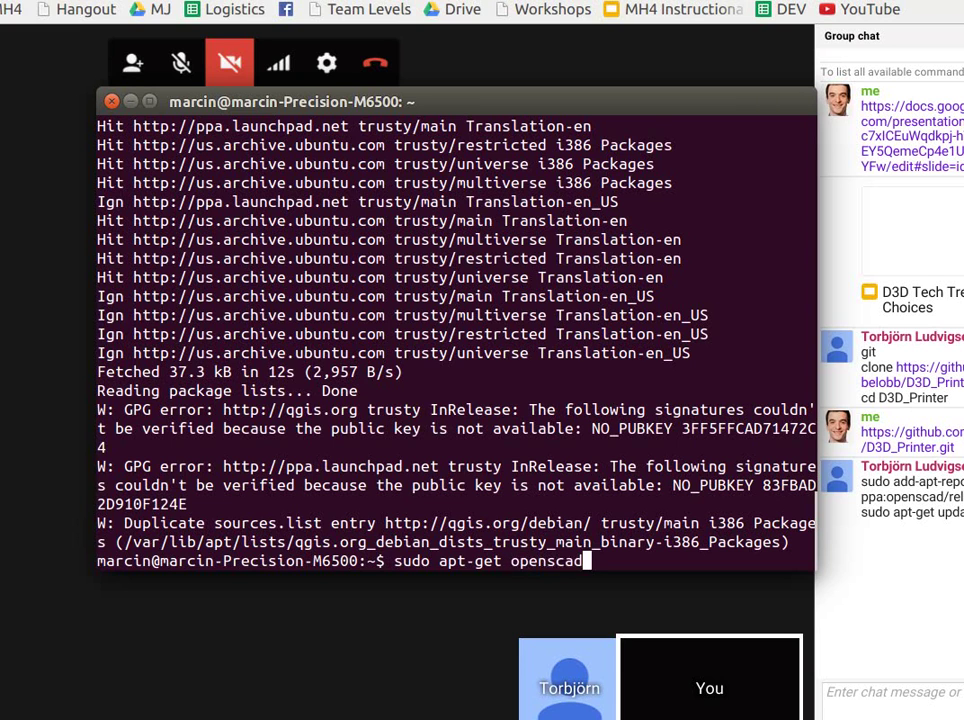
key("Return")
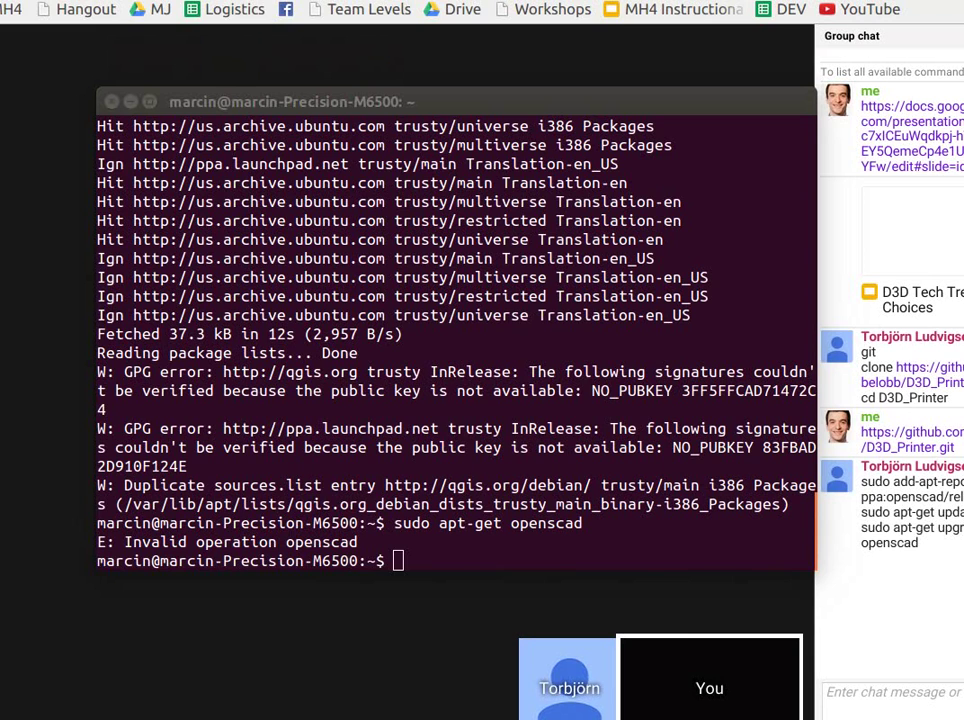
Recall the last terminal command, change it to "sudo apt-get upgrade openscad", and run it.
left_click(617, 548)
key("Up")
key("BackSpace")
key("BackSpace")
key("BackSpace")
key("BackSpace")
key("BackSpace")
key("BackSpace")
key("BackSpace")
key("BackSpace")
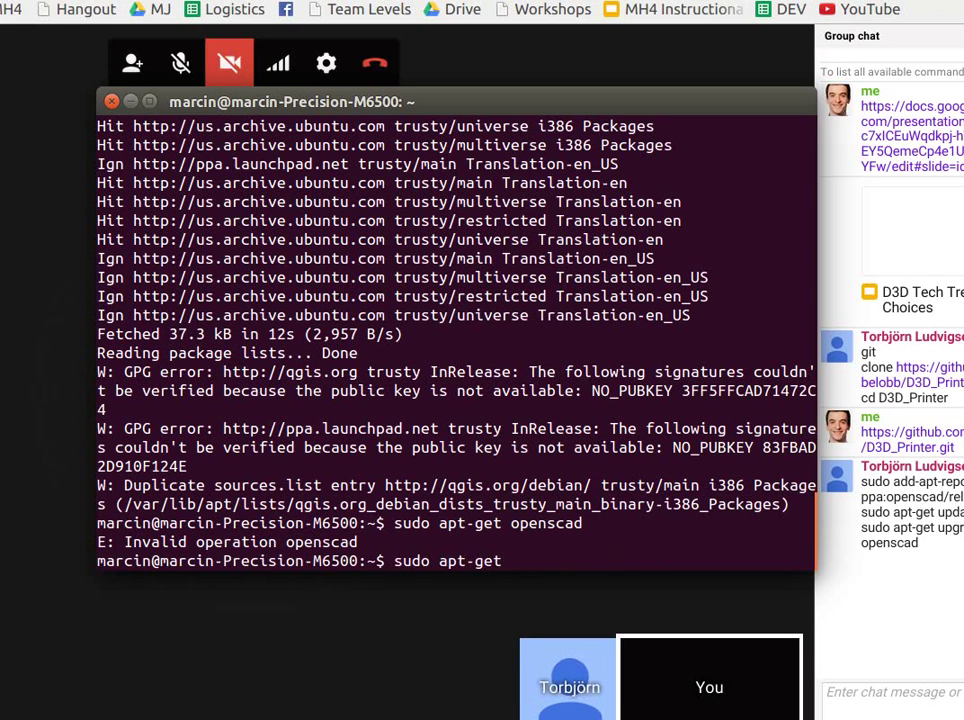
type("upgrade openscad")
key("Return")
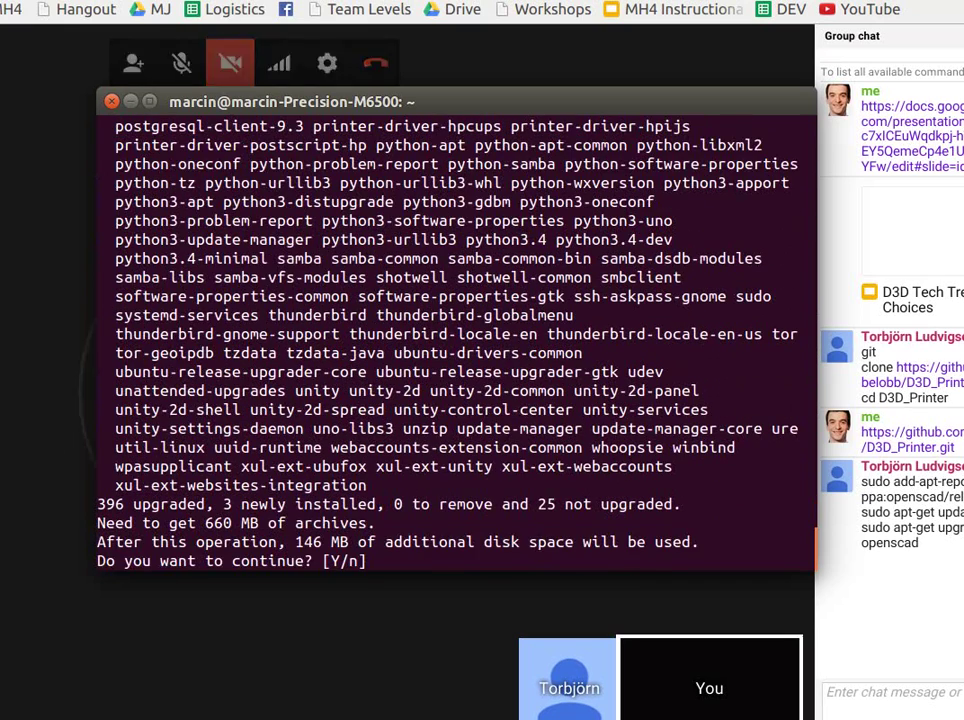
Accept the package upgrade, including the packages without verification, and move the terminal clear of the group chat.
type("y")
key("Return")
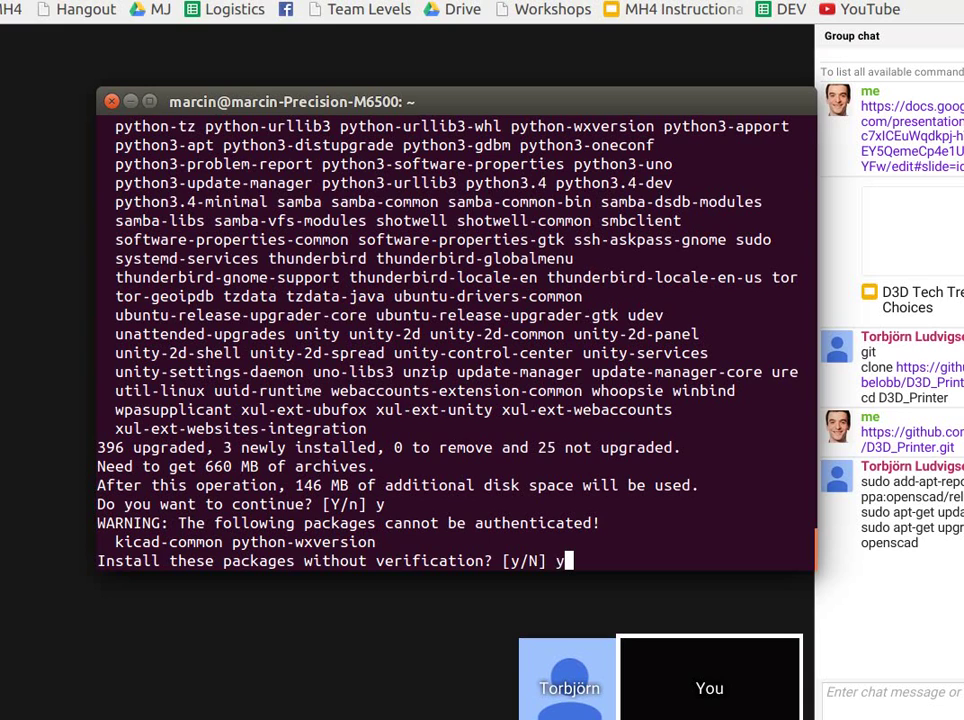
key("Return")
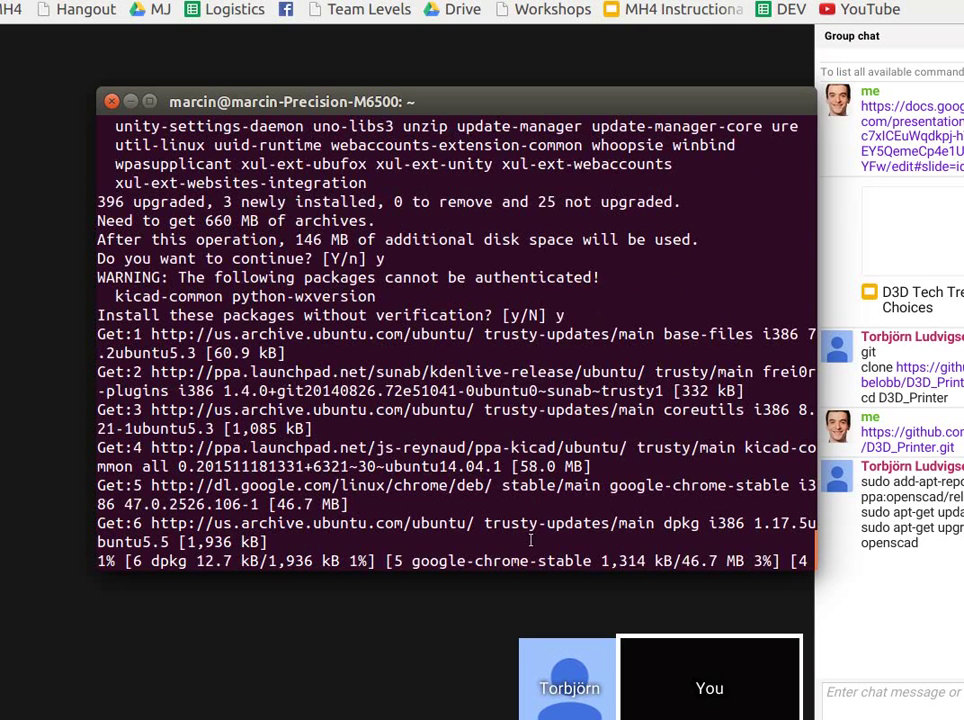
left_click_drag(376, 101, 357, 122)
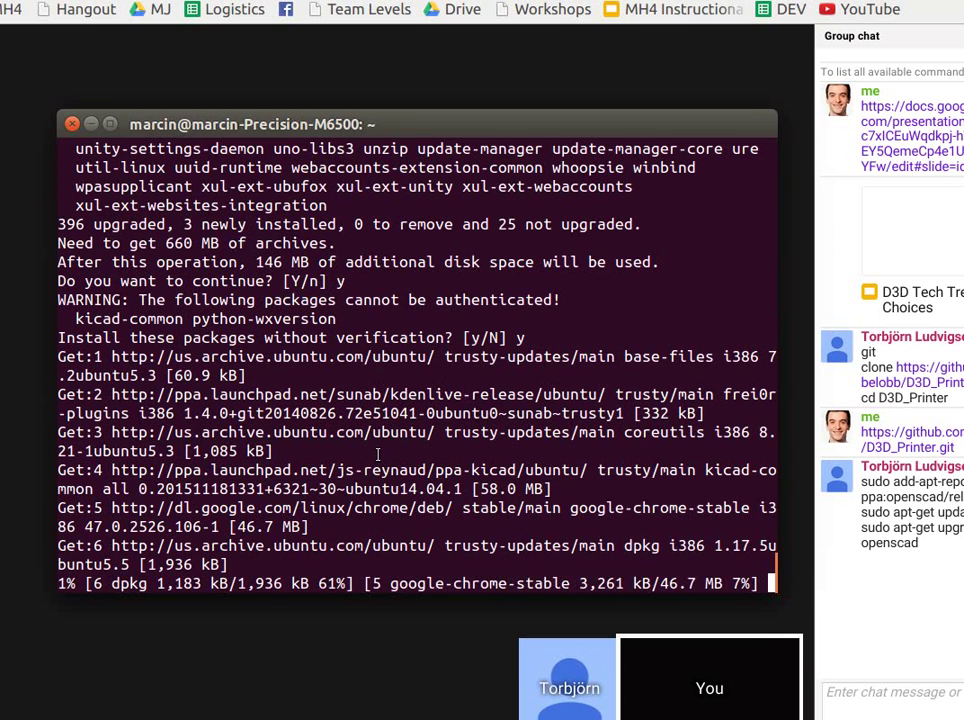
left_click_drag(408, 122, 494, 63)
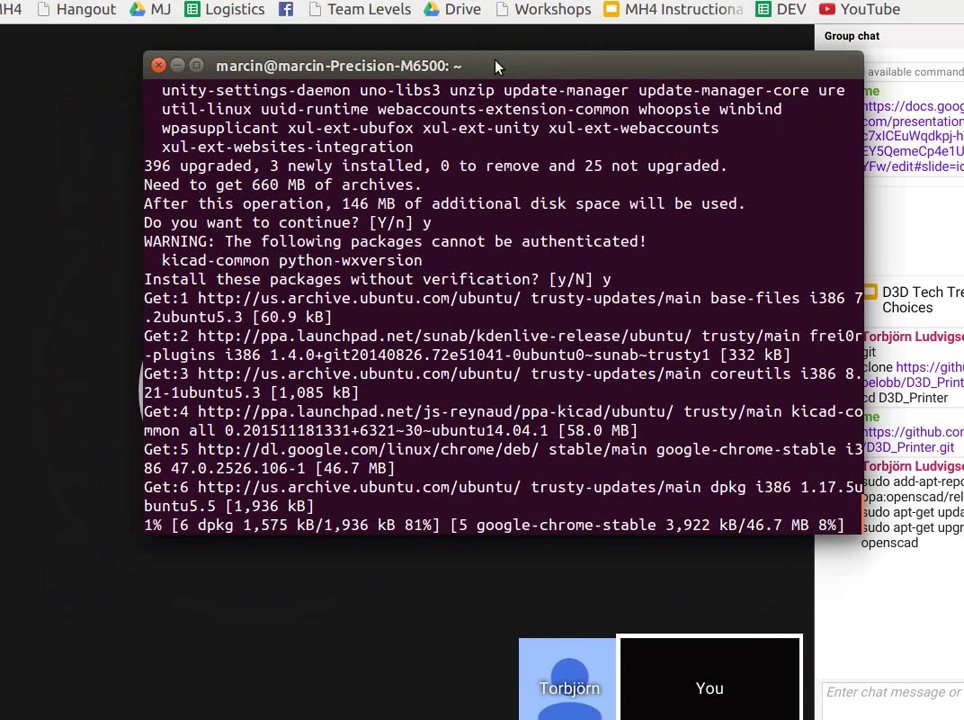
left_click_drag(497, 66, 434, 168)
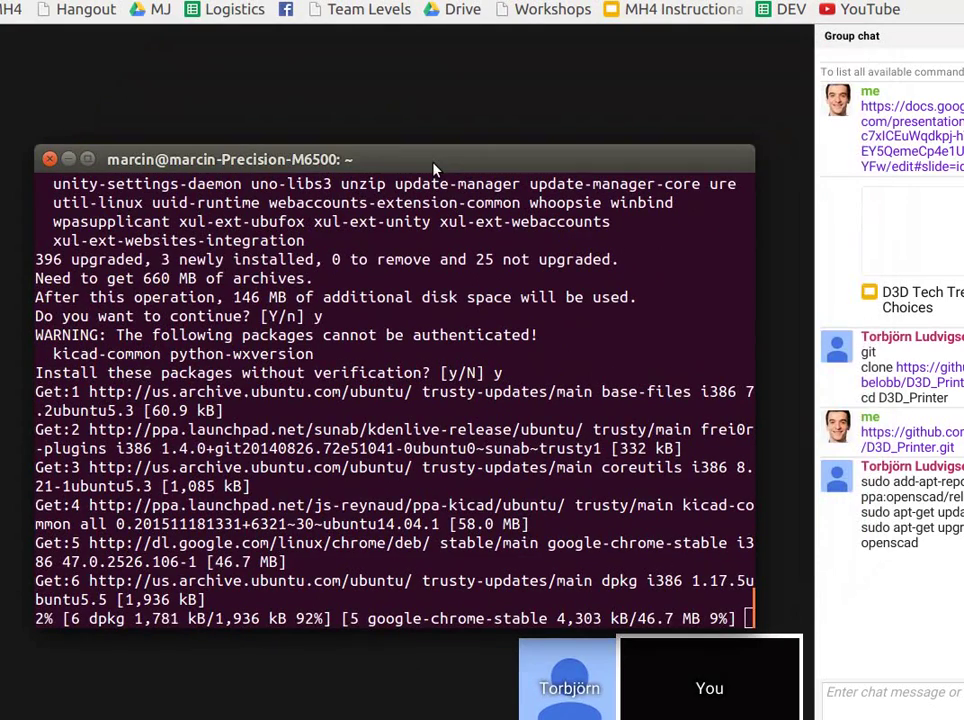
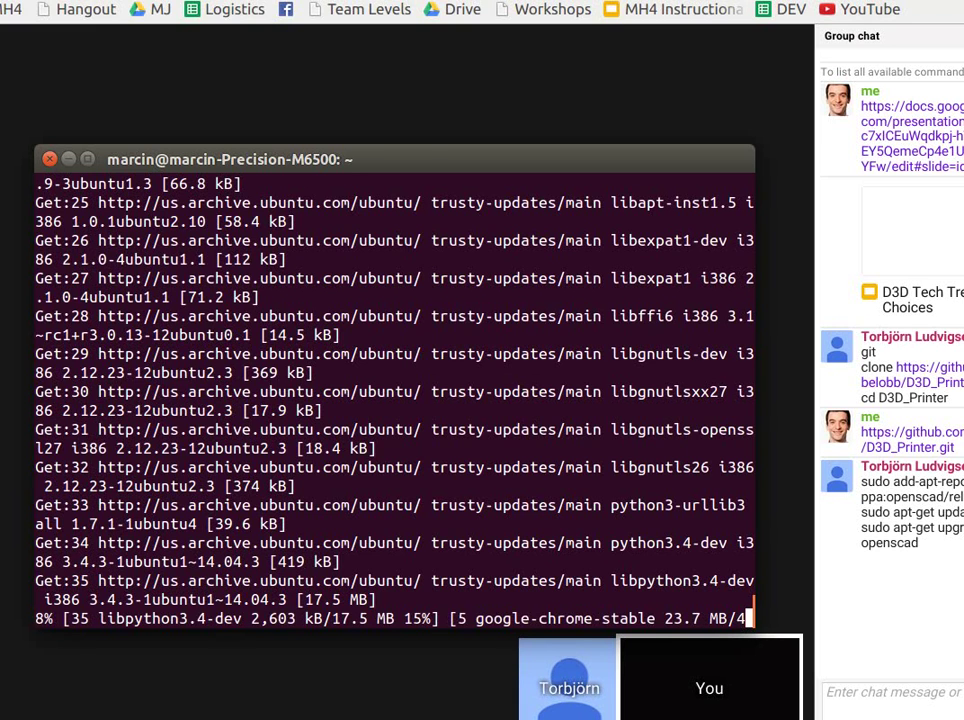
Look through the open browser tabs with the PPA page, D3D_Printer repository, tech tree slides and issues page.
mouse_move(394, 221)
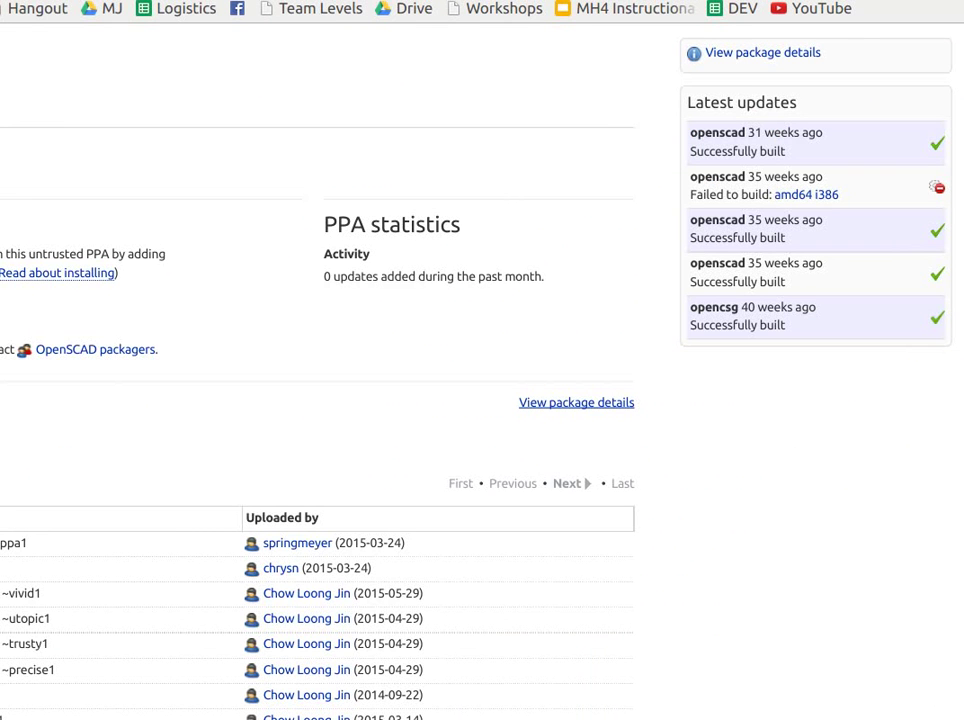
key("ctrl+t")
key("ctrl+Tab")
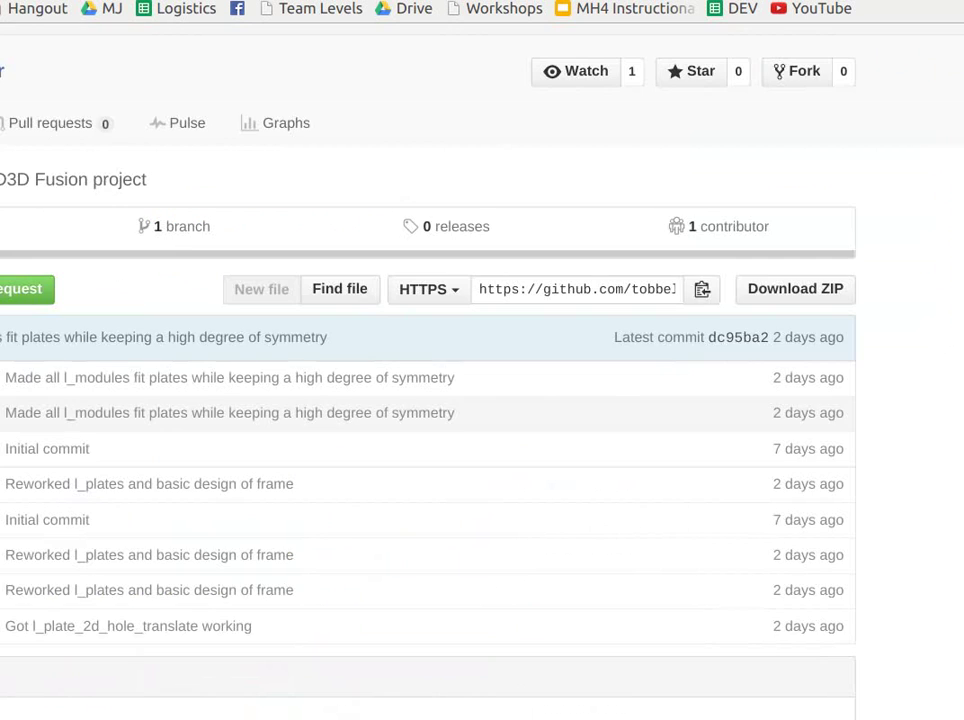
key("ctrl+Tab")
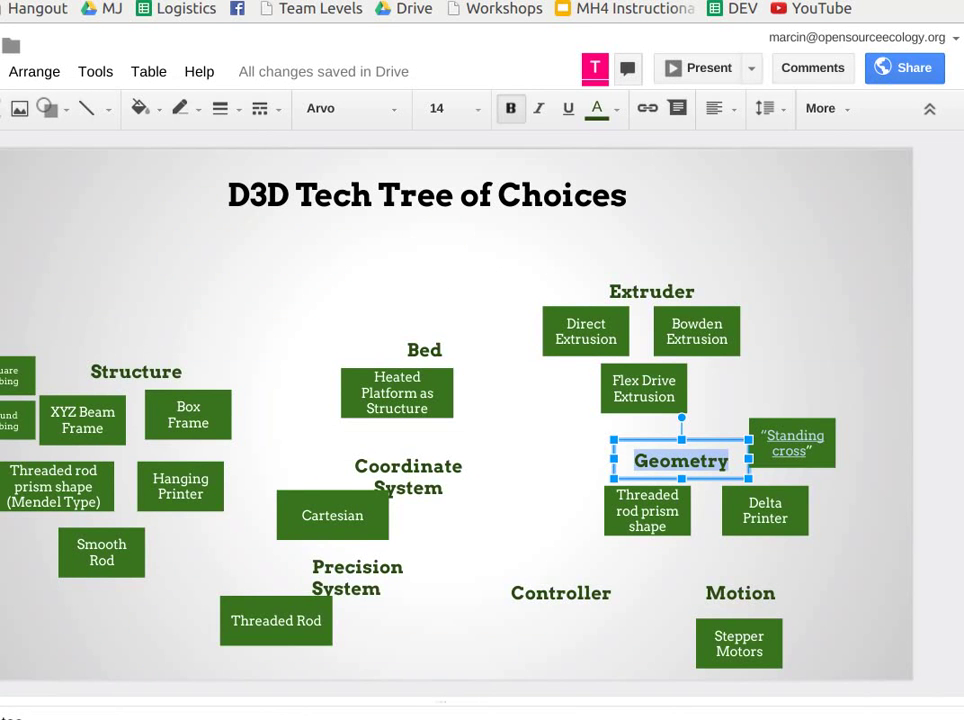
key("ctrl+Tab")
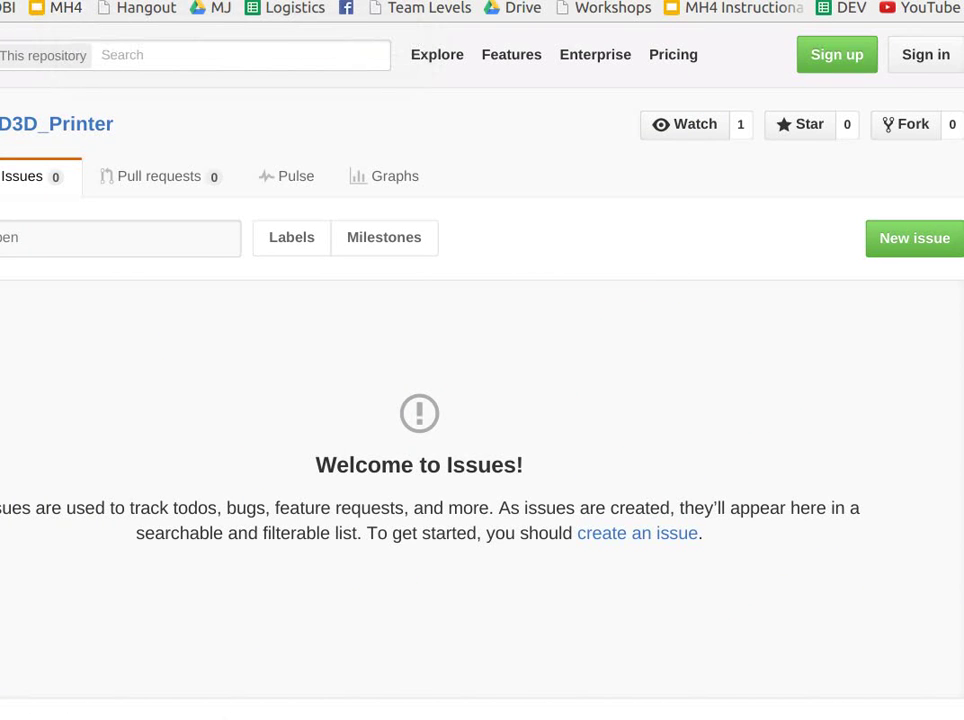
key("ctrl+Tab")
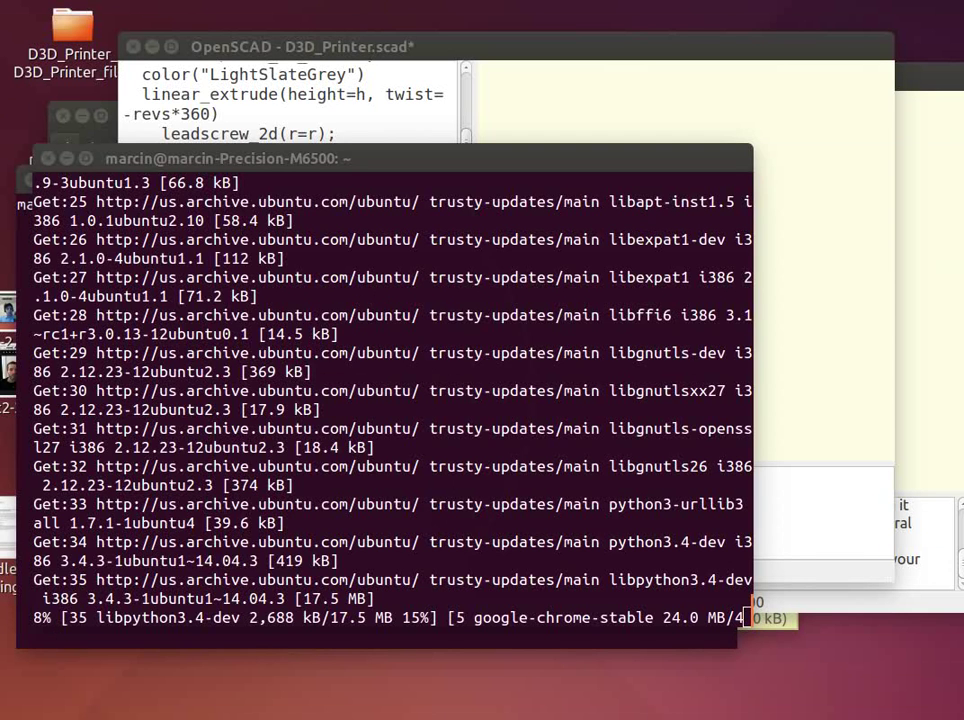
Move the upgrade terminal aside to uncover the OpenSCAD and folder windows behind it.
left_click(460, 458)
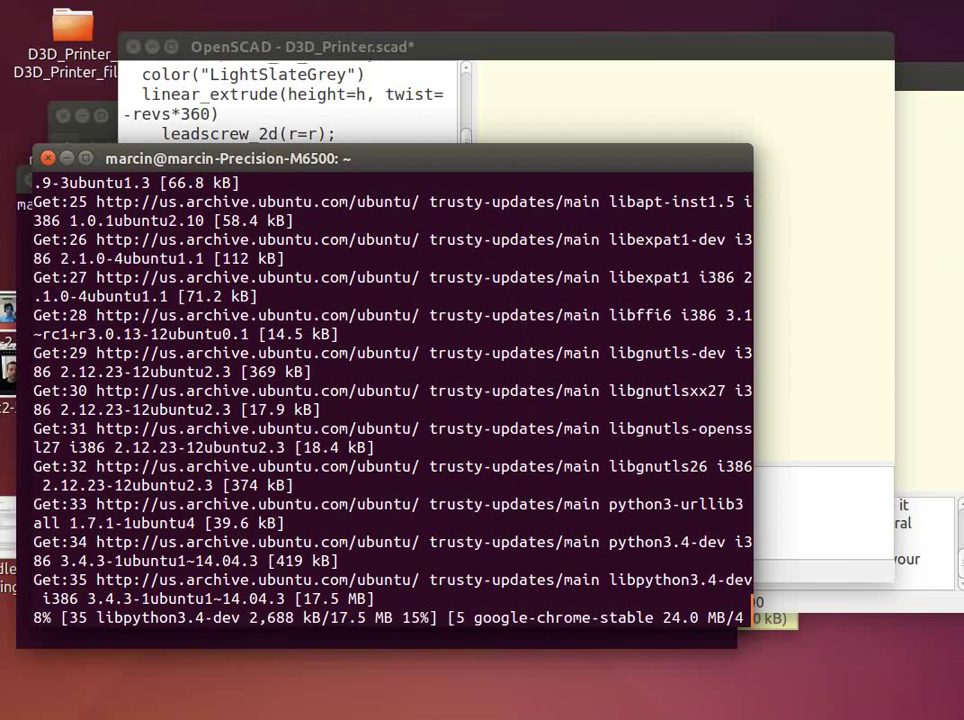
key("alt+Tab")
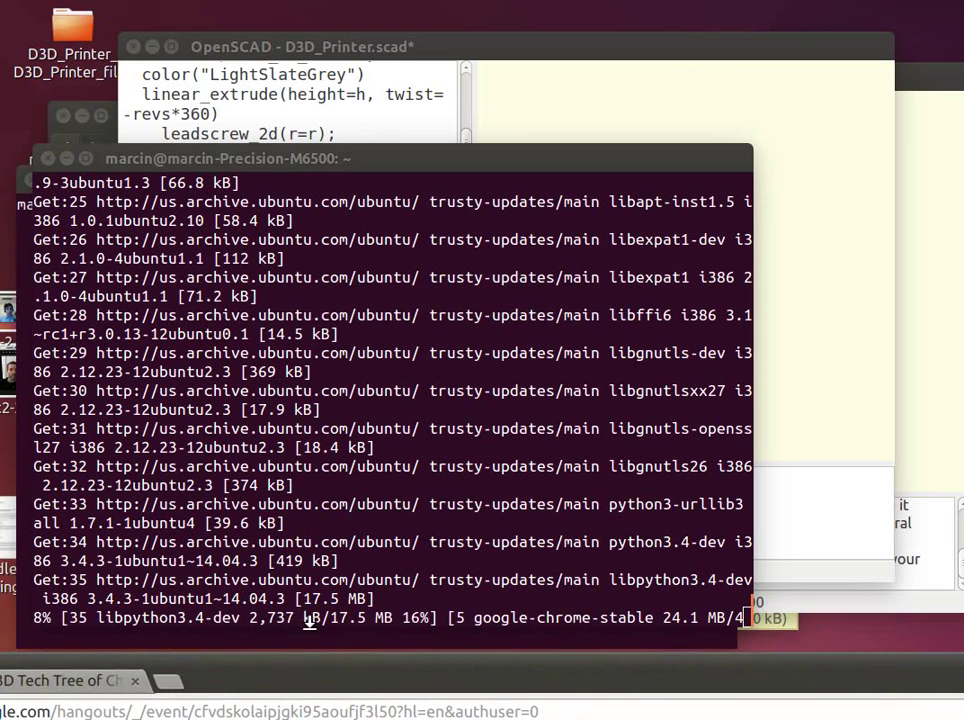
left_click_drag(192, 158, 508, 152)
left_click_drag(645, 305, 469, 336)
left_click(31, 180)
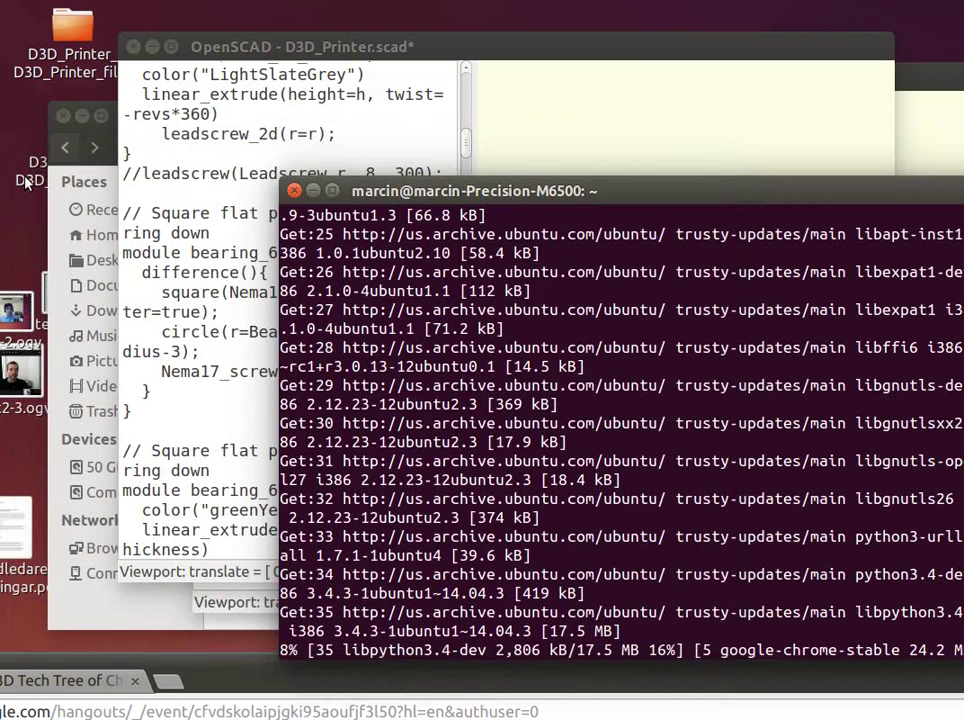
Close the OpenSCAD windows, including the one with the modified D3D_Printer.scad.
left_click(200, 55)
left_click(133, 46)
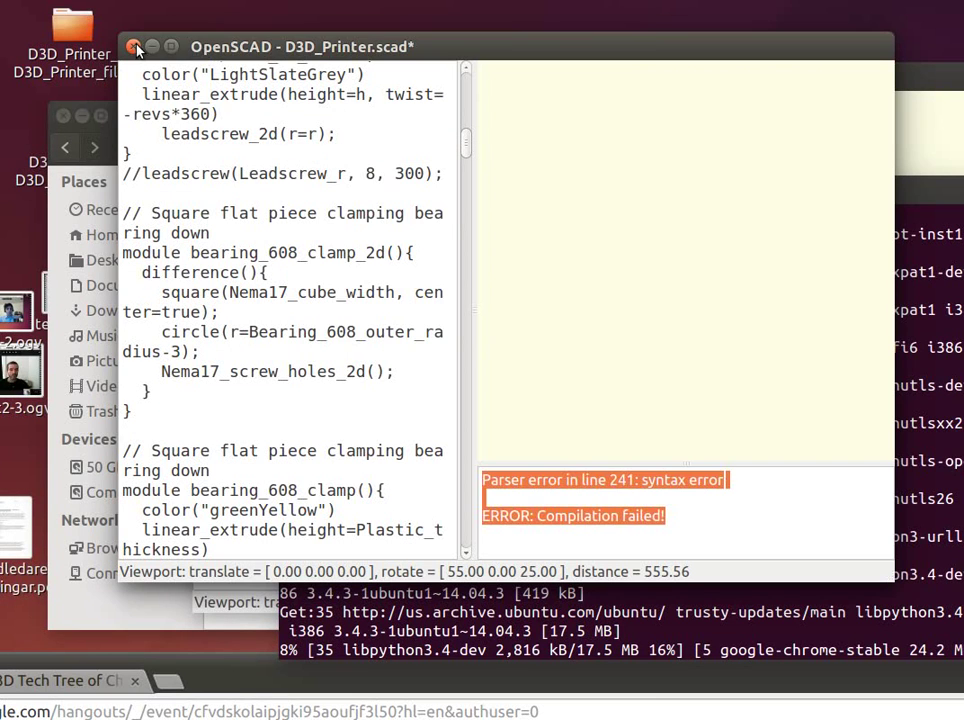
left_click(426, 283)
left_click(208, 80)
Close the D3D_Printer folder window and the terminal showing the commit log, ending its running process.
left_click(71, 120)
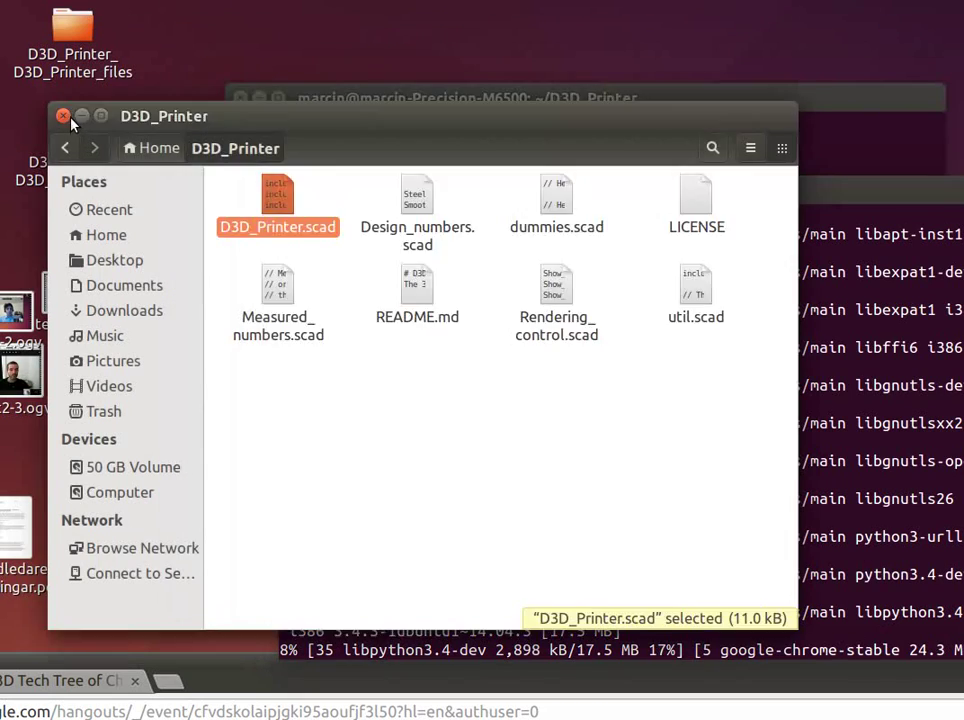
left_click(70, 119)
left_click_drag(377, 99, 366, 34)
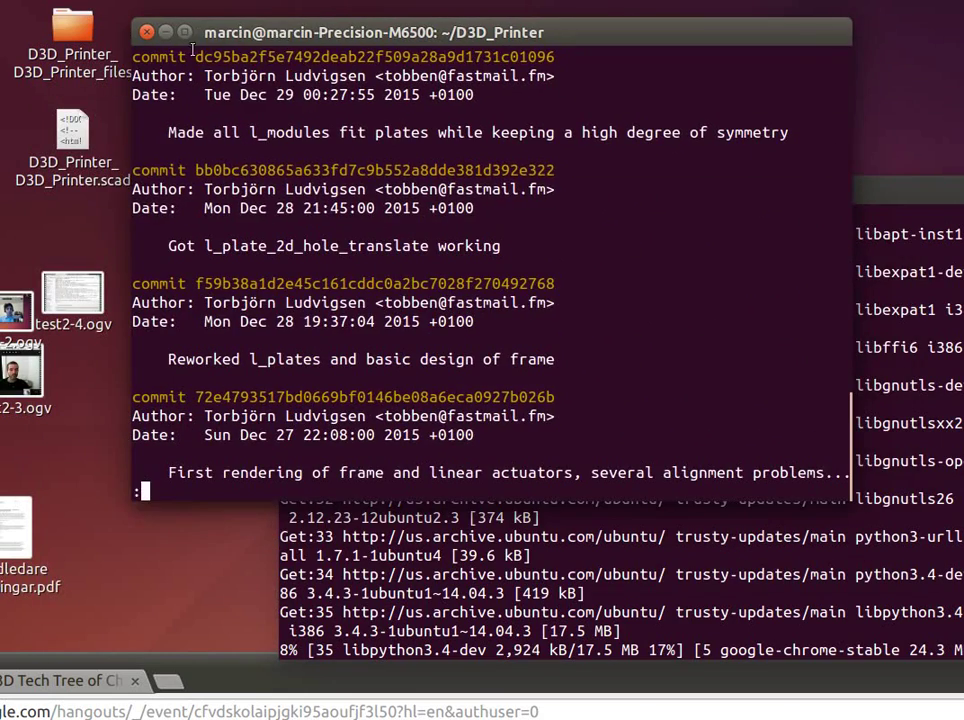
left_click(147, 32)
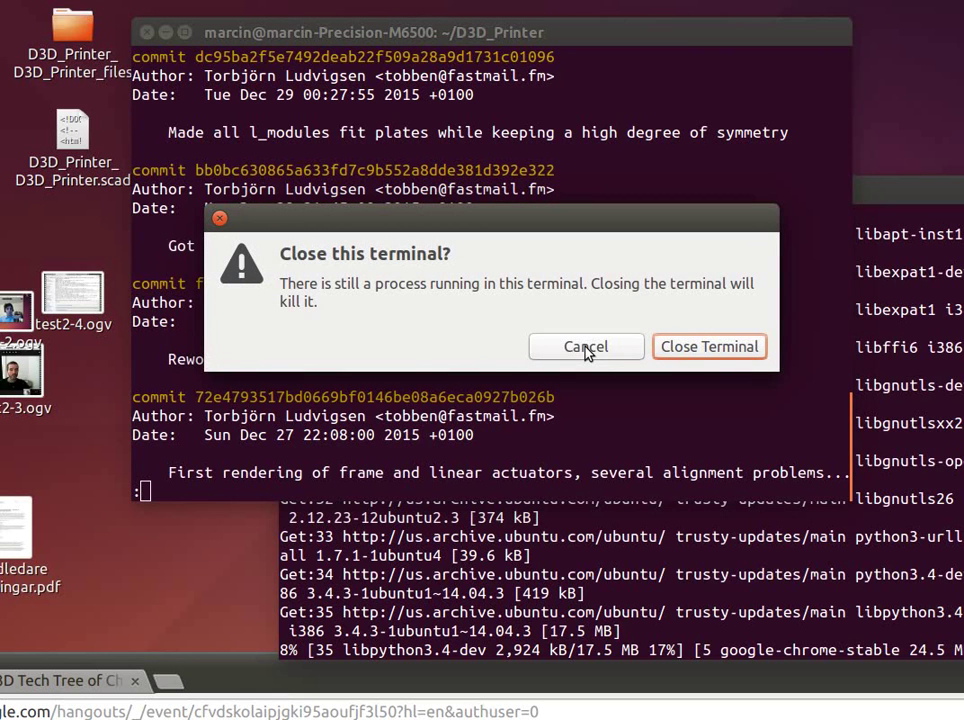
left_click(689, 347)
Move the upgrade terminal to the desktop's upper-left corner and raise the Hangouts browser window to below its title bar.
left_click_drag(614, 193, 576, 18)
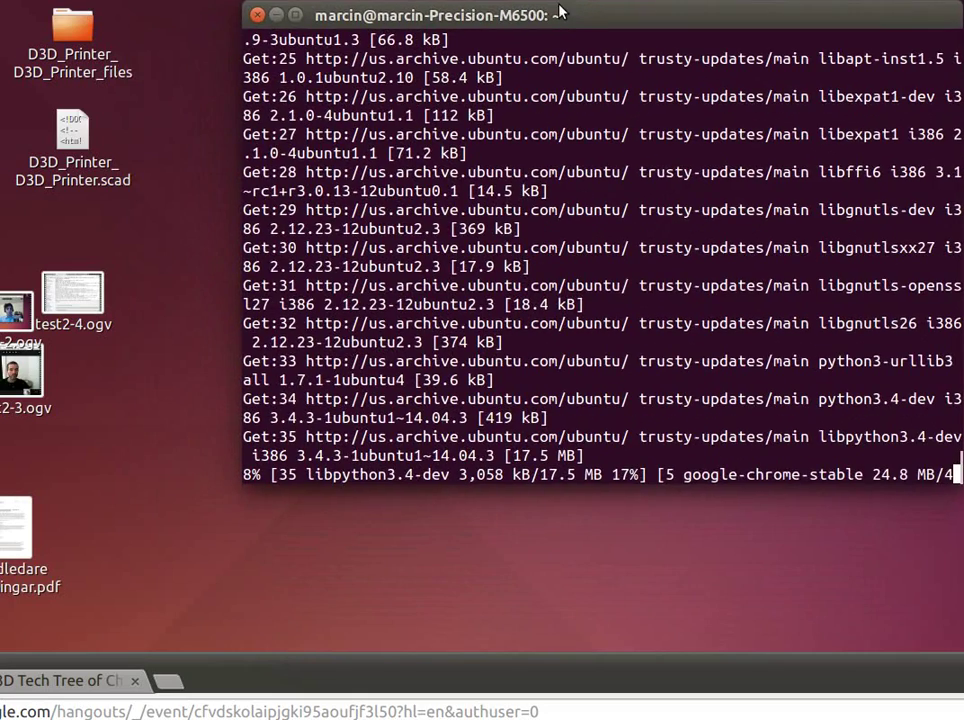
left_click(342, 485)
left_click_drag(342, 485, 345, 130)
left_click_drag(420, 10, 187, 10)
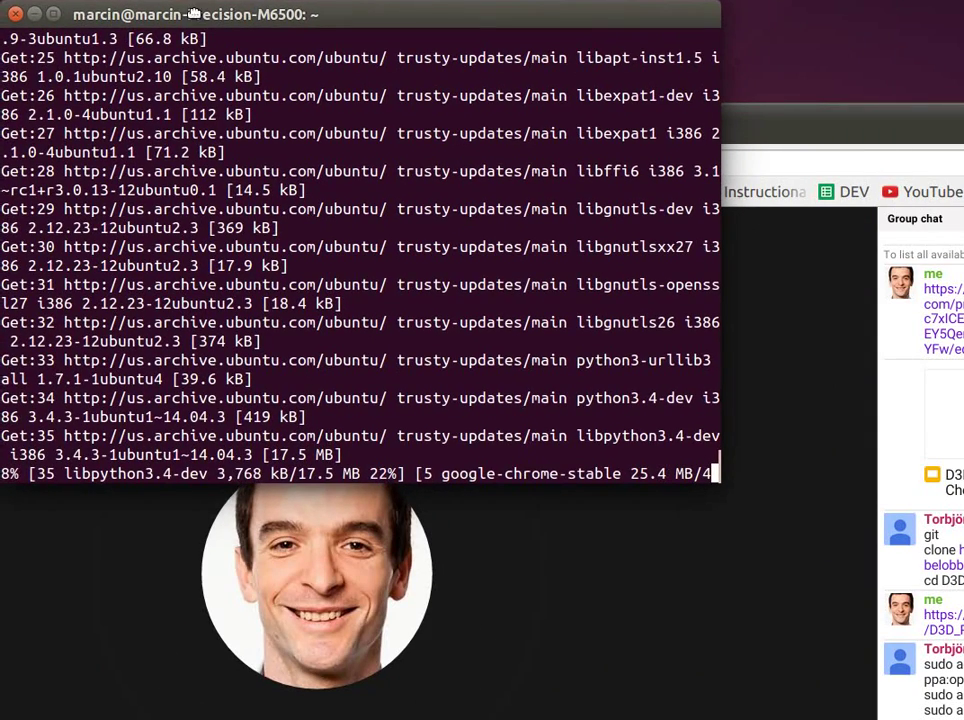
left_click_drag(189, 13, 194, 15)
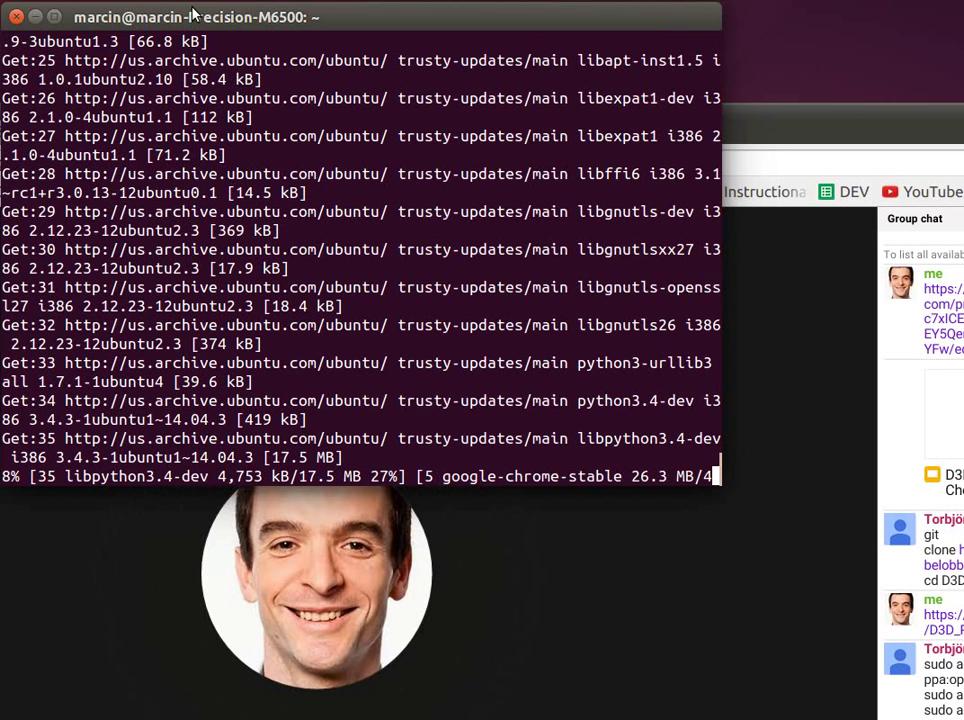
left_click_drag(405, 20, 533, 135)
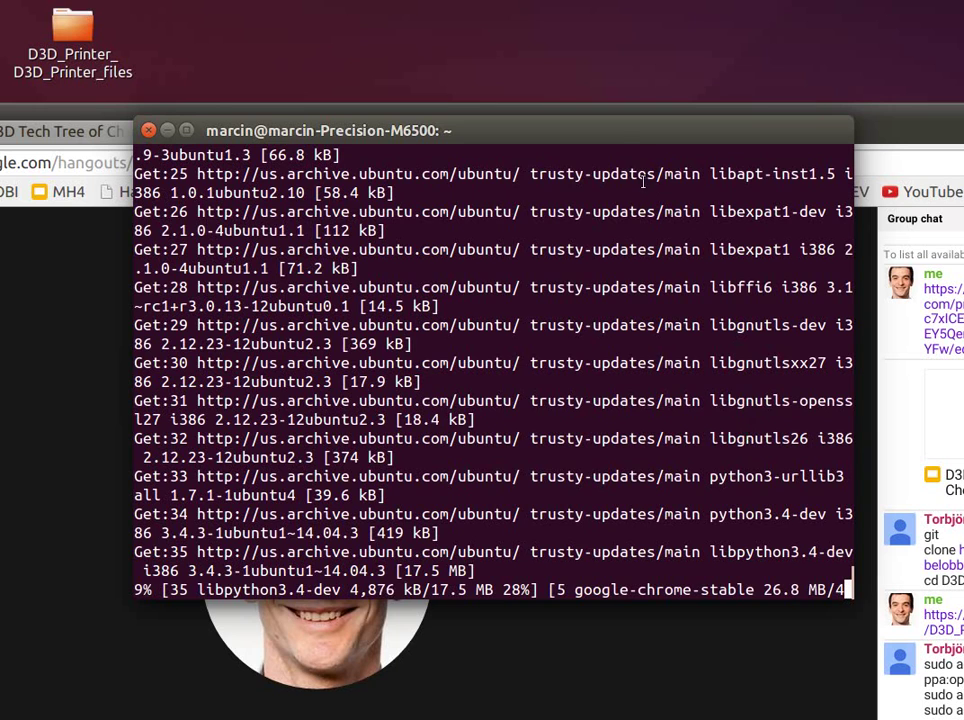
left_click_drag(603, 133, 472, 17)
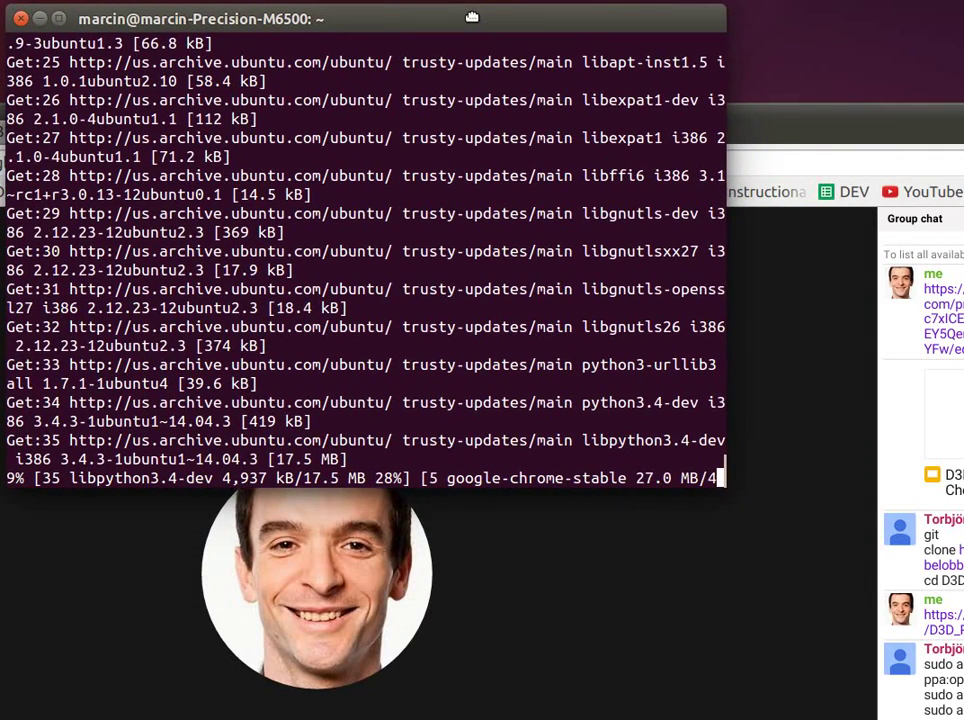
left_click_drag(472, 17, 470, 15)
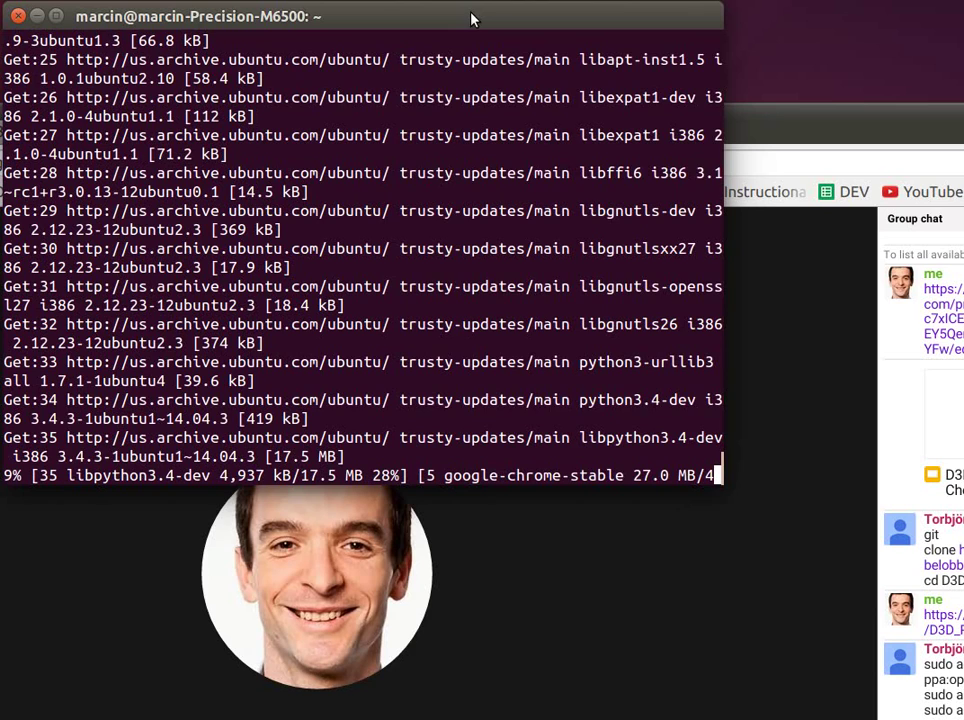
left_click_drag(472, 17, 570, 152)
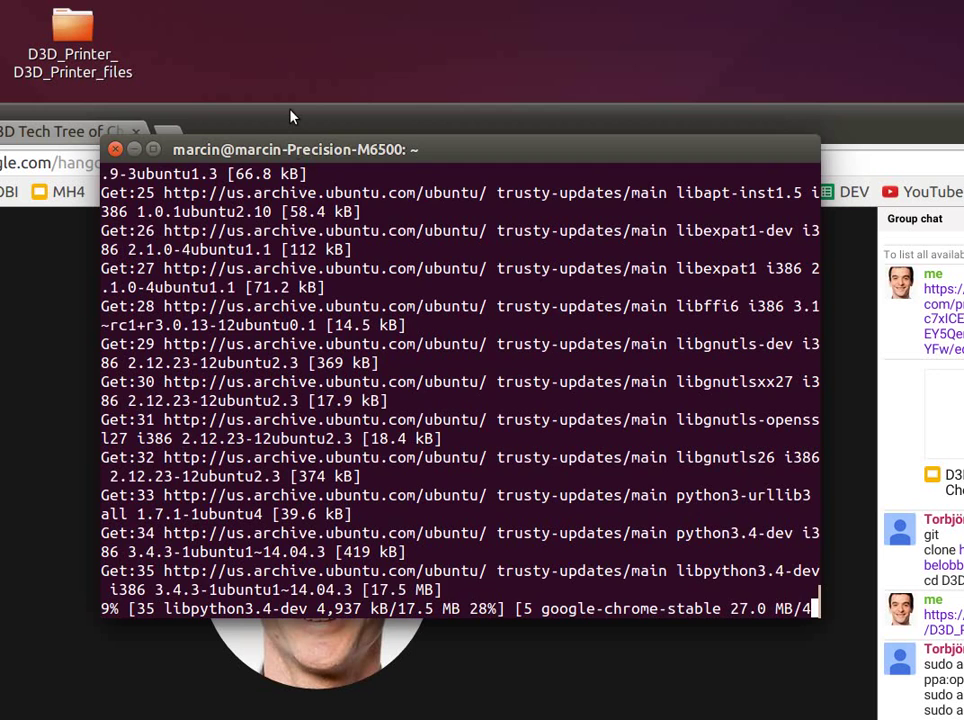
Lower the Hangouts browser window and park the upgrade terminal above it so the download progress stays uncovered.
key("ctrl+super+Down")
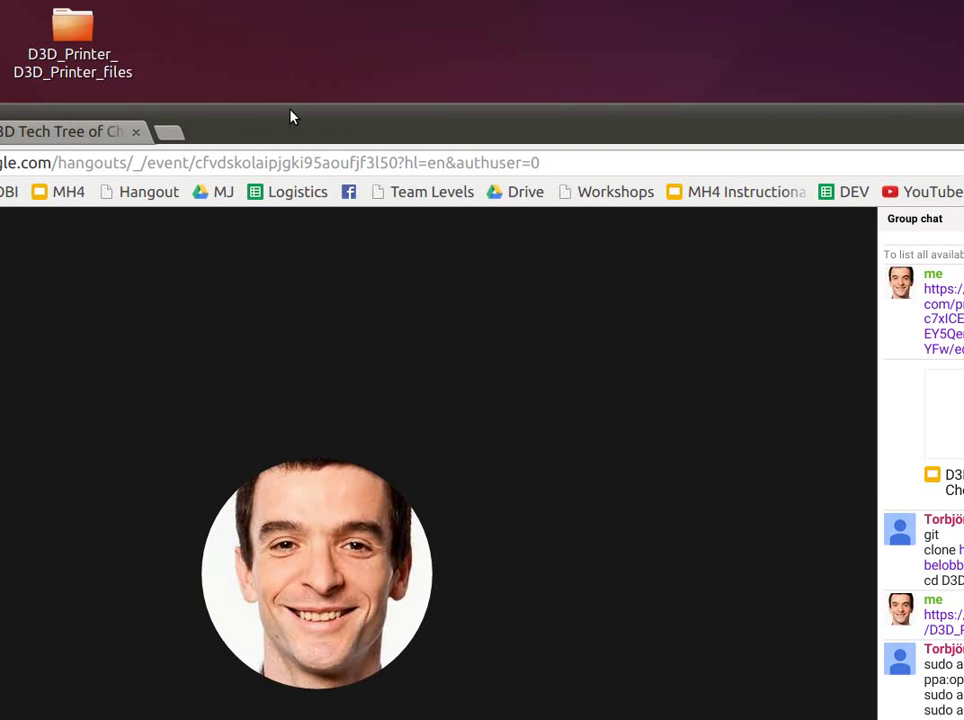
left_click_drag(289, 111, 357, 553)
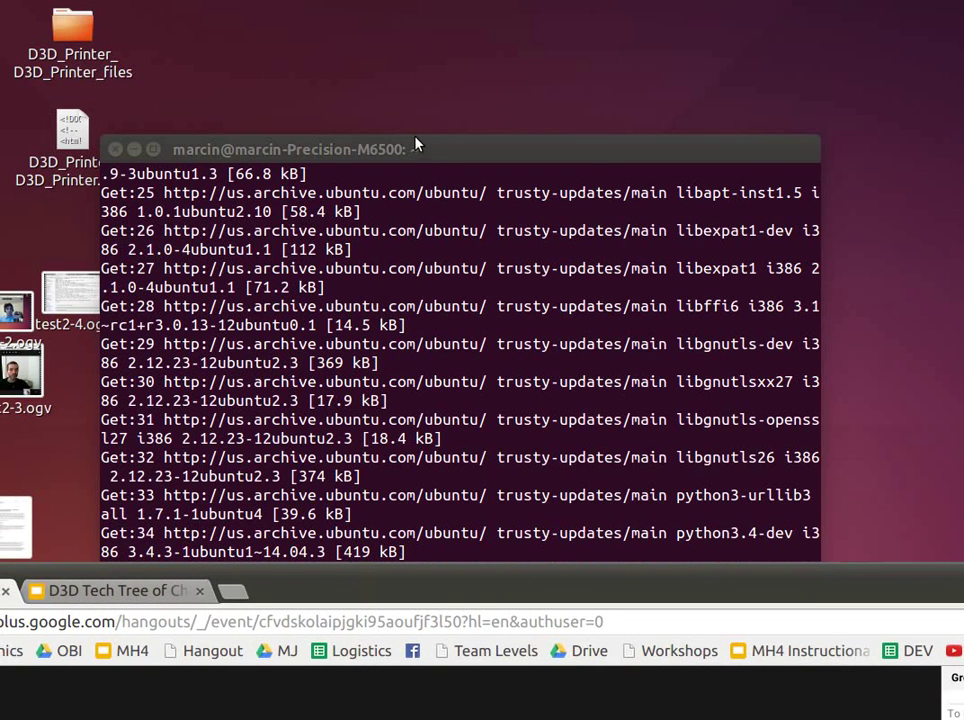
left_click_drag(416, 153, 430, 86)
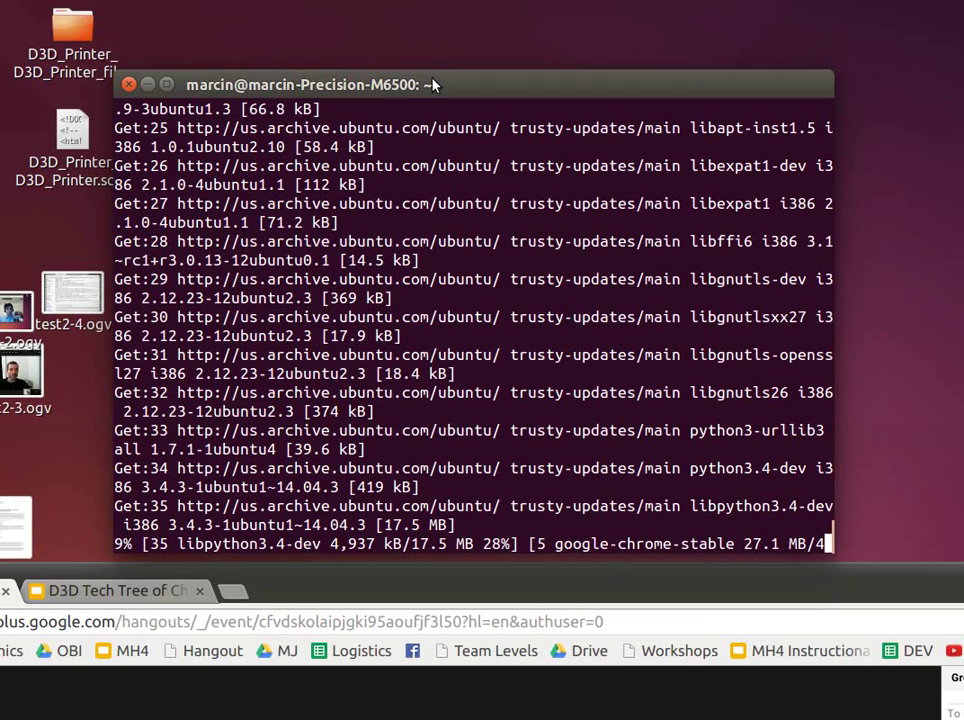
left_click_drag(434, 85, 316, 9)
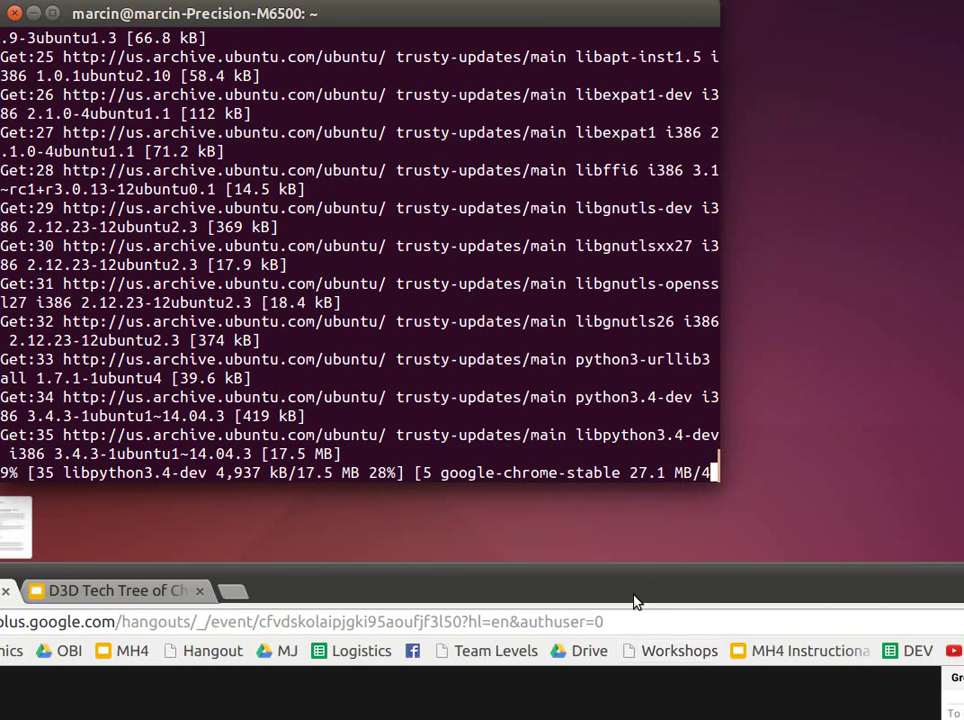
left_click_drag(610, 599, 599, 532)
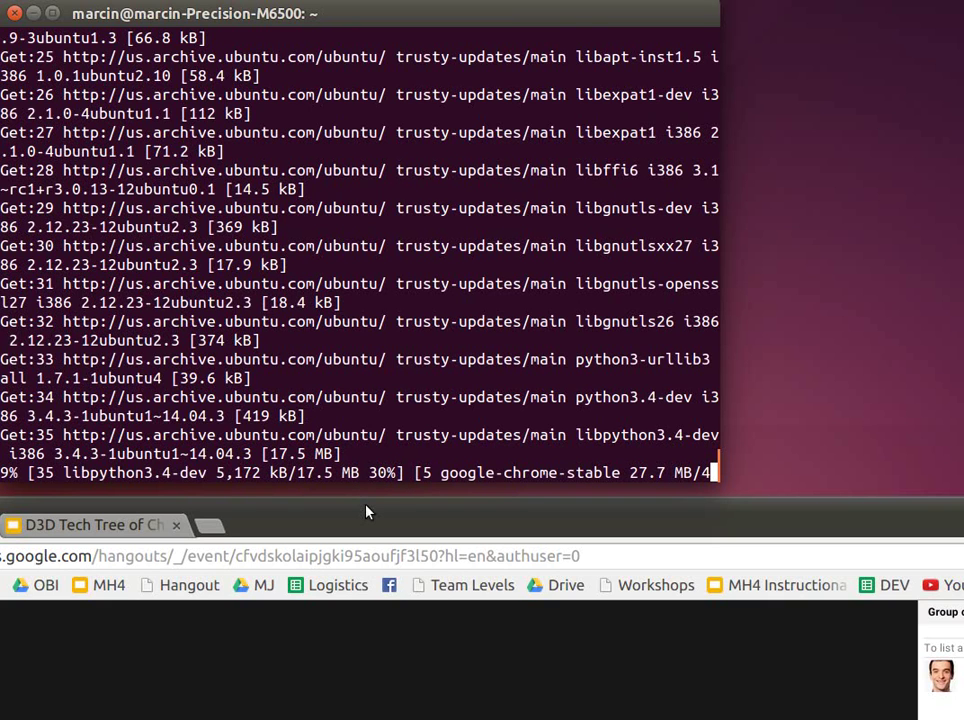
Bring the Hangouts browser window back up over the terminal and switch the call's camera on and off again.
left_click_drag(366, 512, 515, 38)
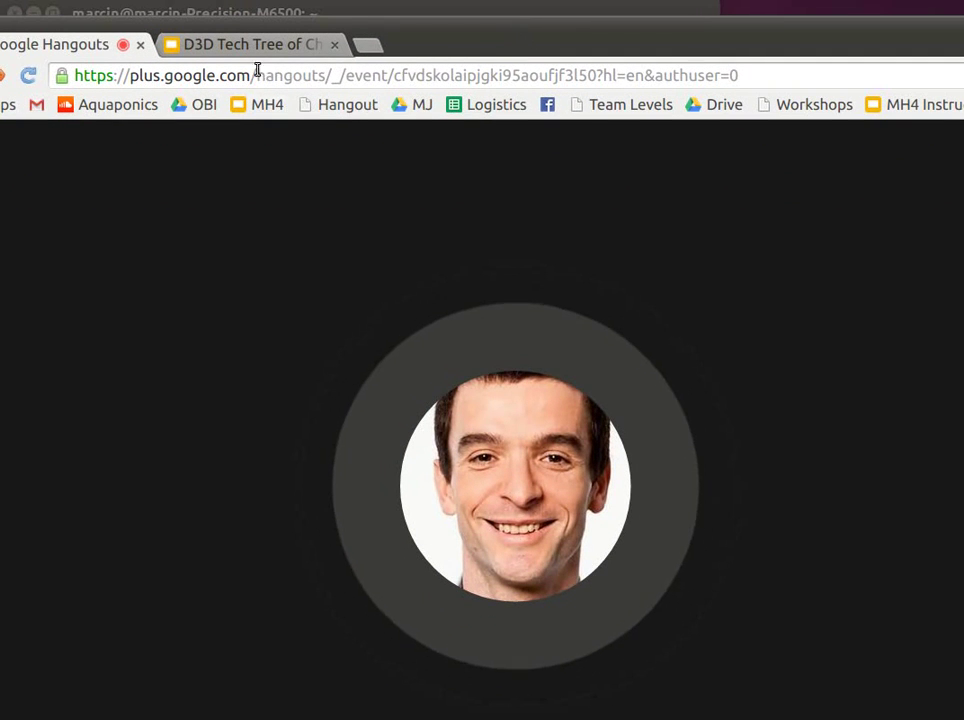
left_click_drag(422, 37, 519, 22)
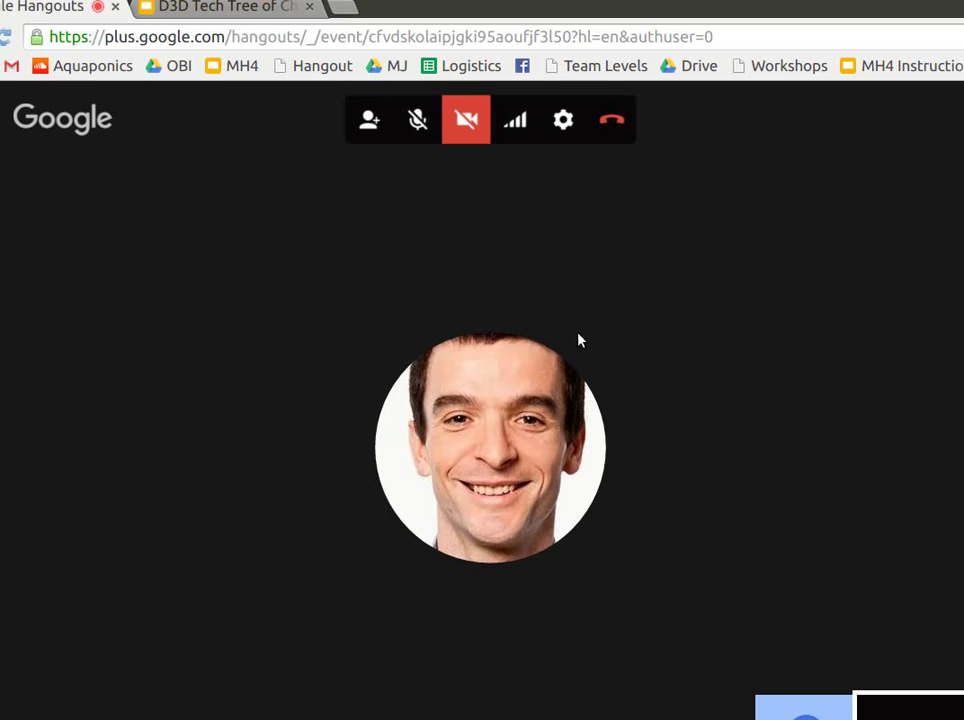
left_click(447, 128)
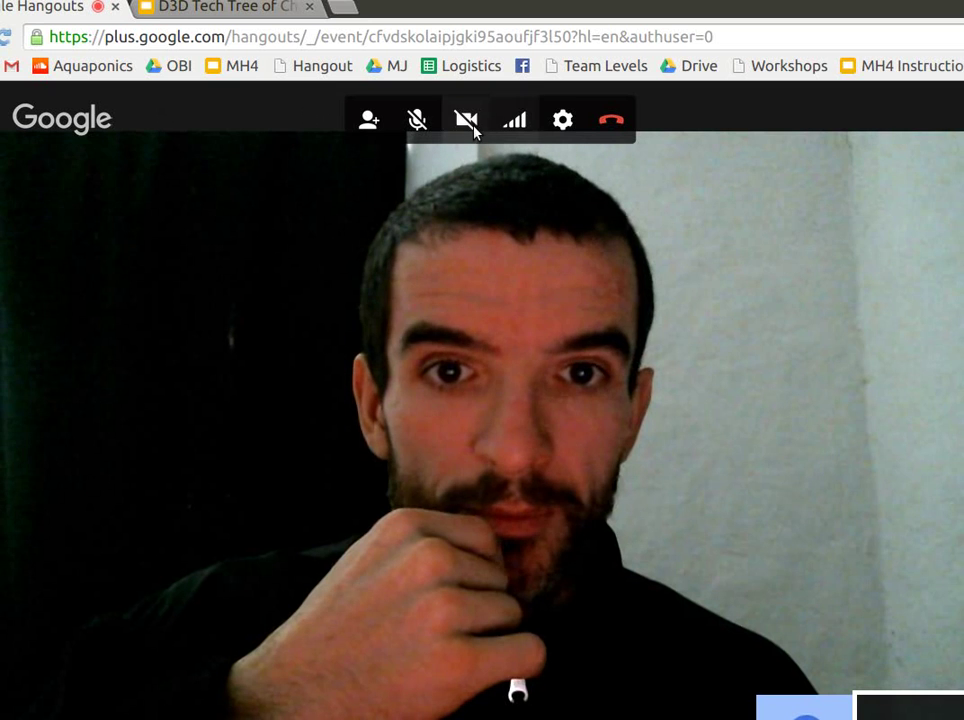
left_click(469, 122)
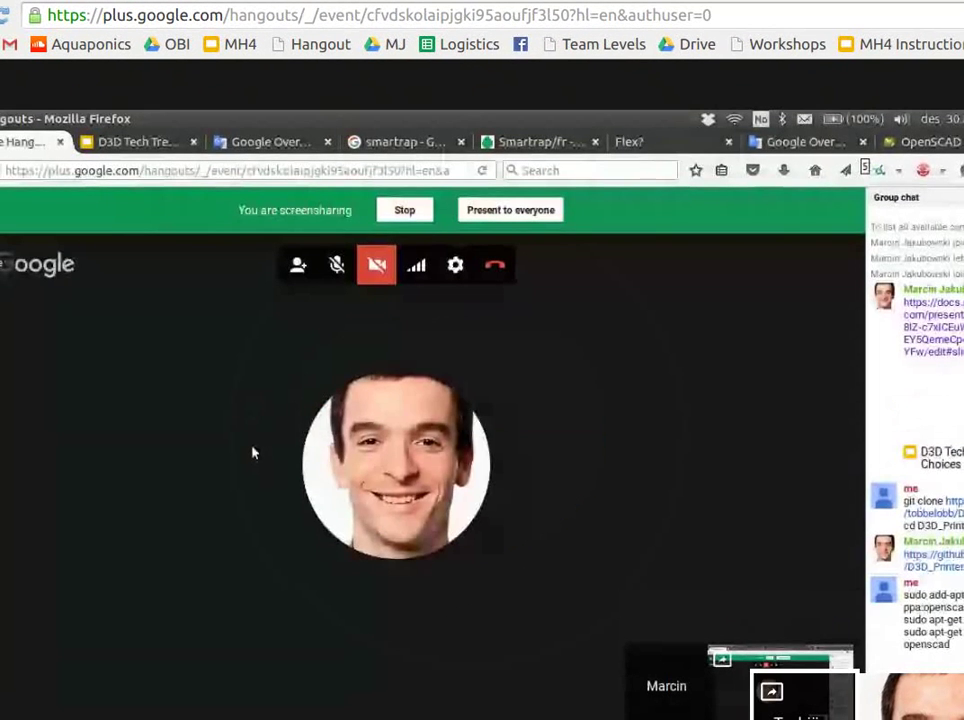
key("alt+Tab")
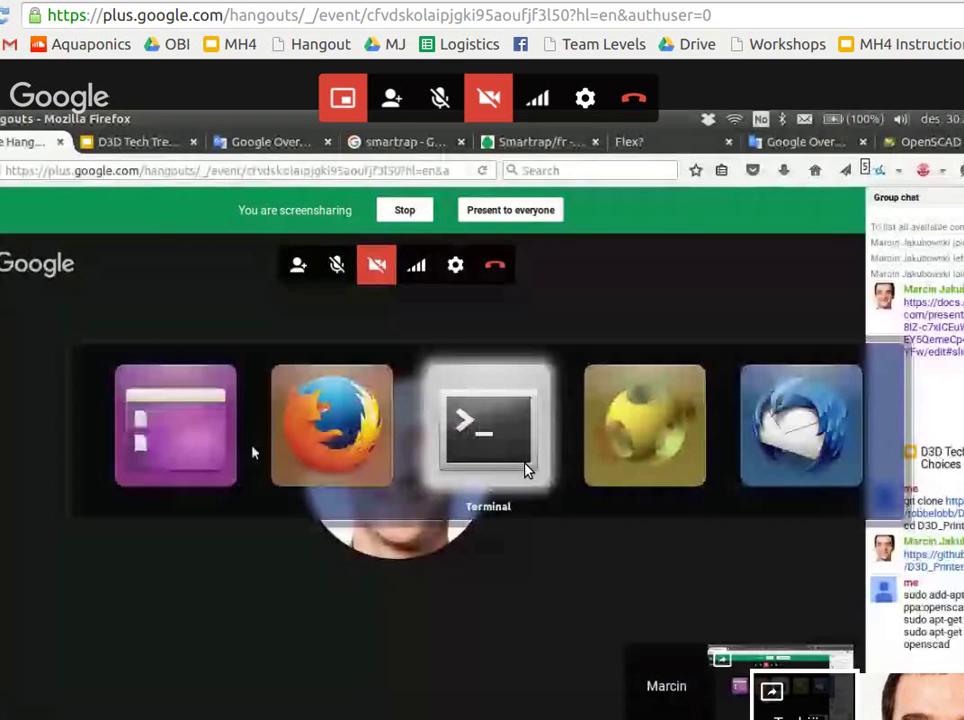
Switch the shared desktop to OpenSCAD and examine the D3D_Printer frame, motor mounts and axis rods from several angles.
key("alt+Tab")
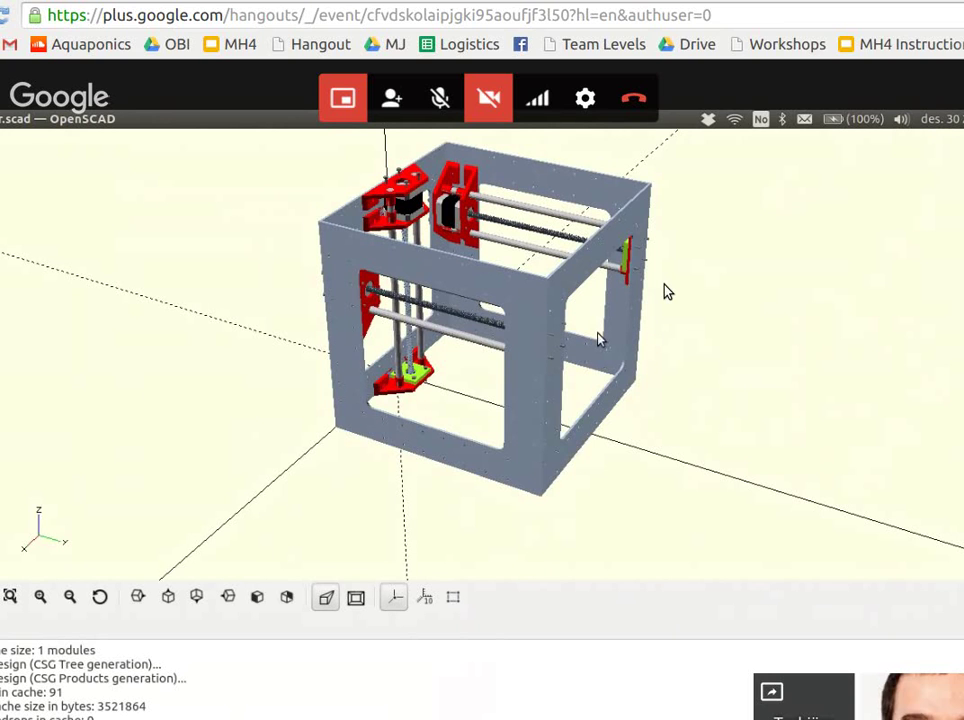
left_click_drag(599, 340, 590, 345)
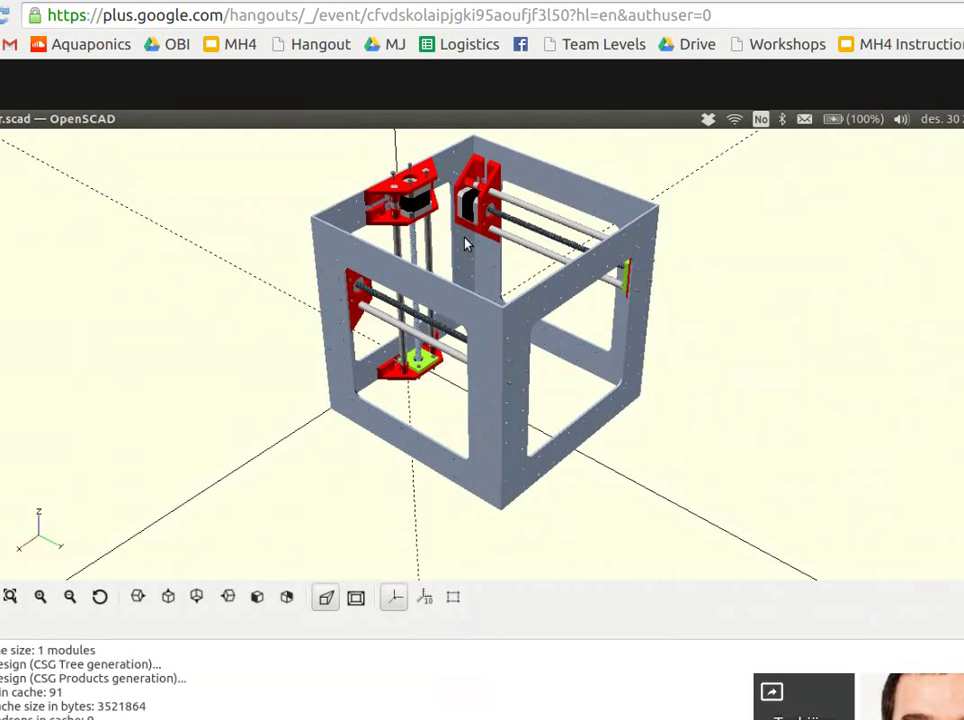
left_click_drag(465, 243, 445, 255)
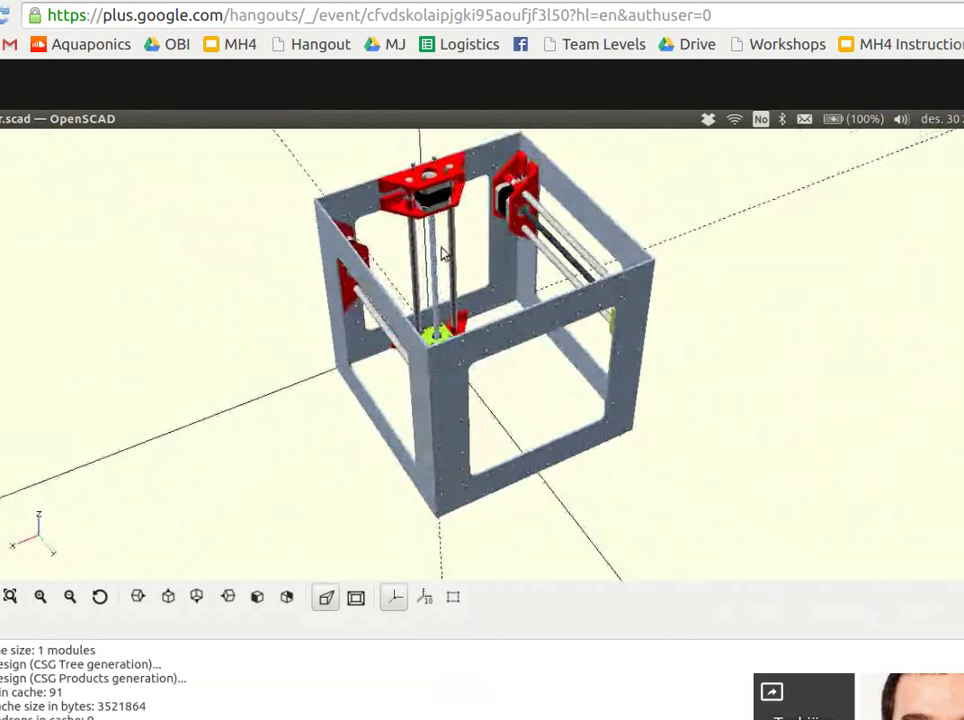
left_click_drag(445, 255, 419, 242)
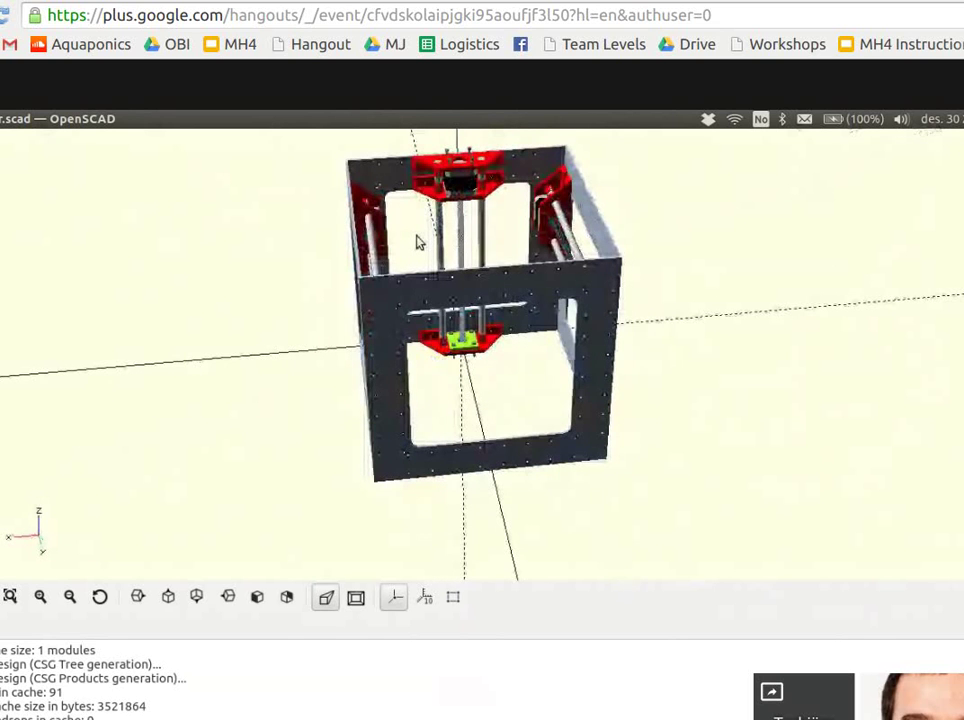
left_click_drag(419, 242, 450, 238)
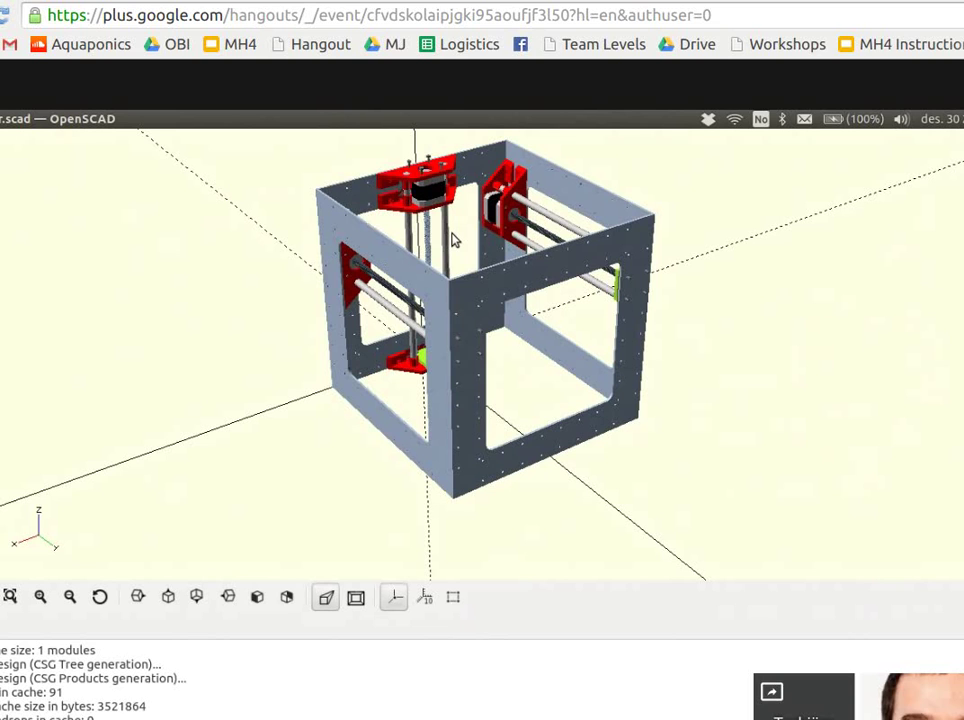
mouse_move(351, 217)
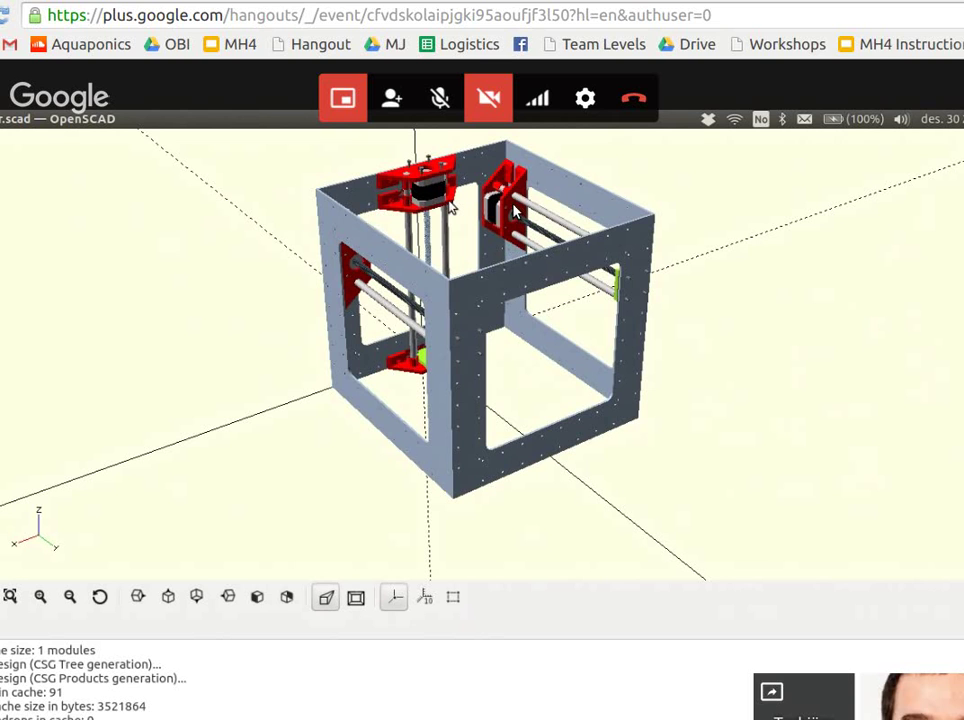
left_click_drag(449, 203, 431, 218)
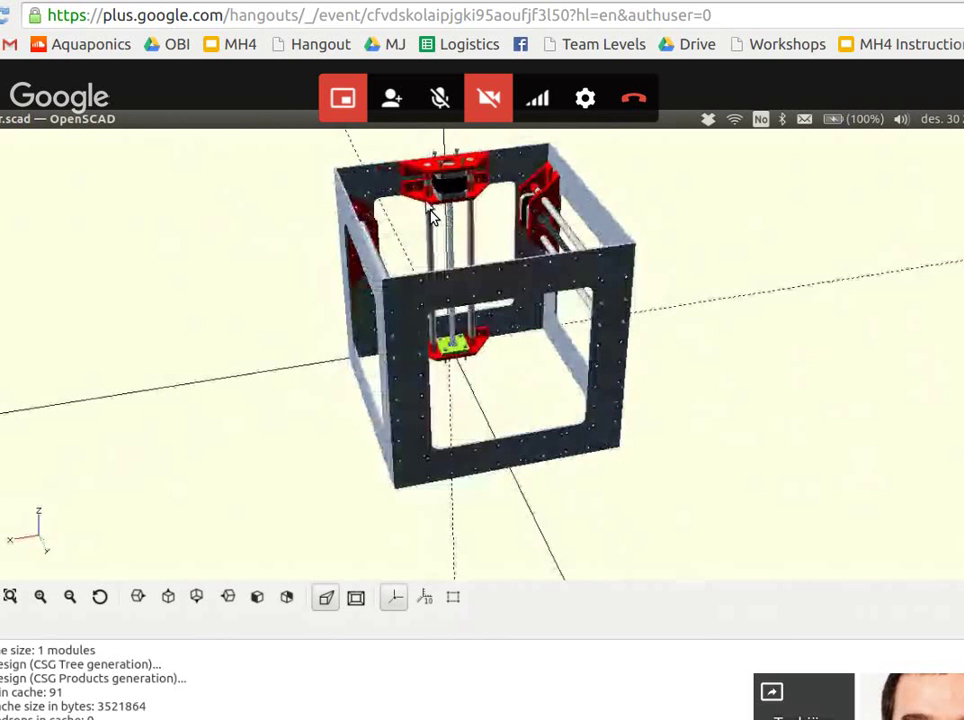
mouse_move(432, 218)
left_mouse_down()
mouse_move(443, 252)
mouse_move(438, 219)
left_mouse_up()
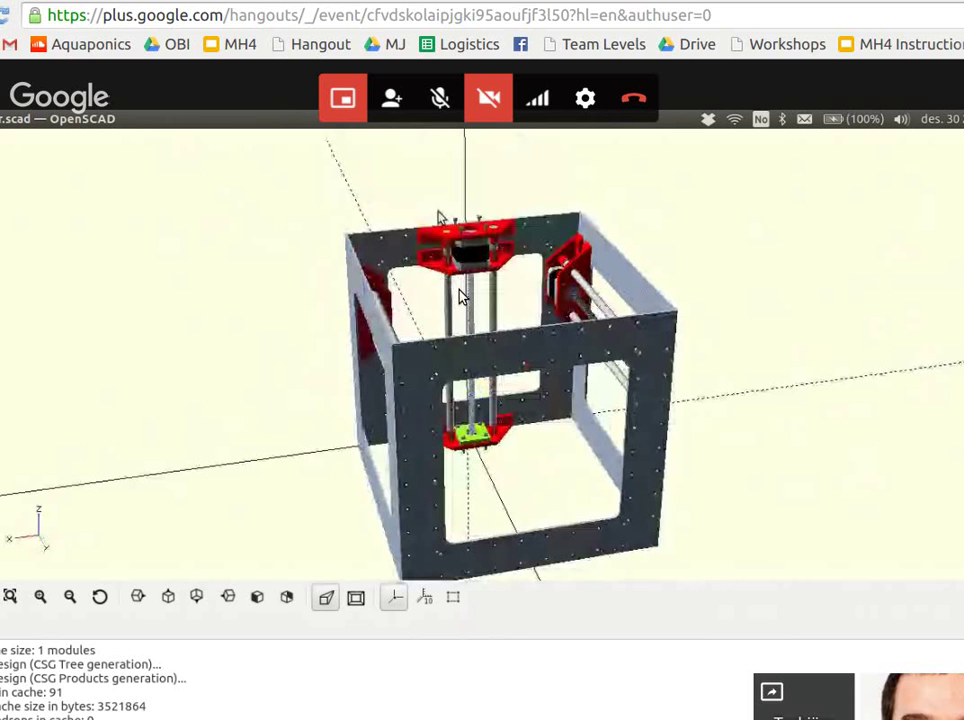
left_click_drag(438, 218, 463, 255)
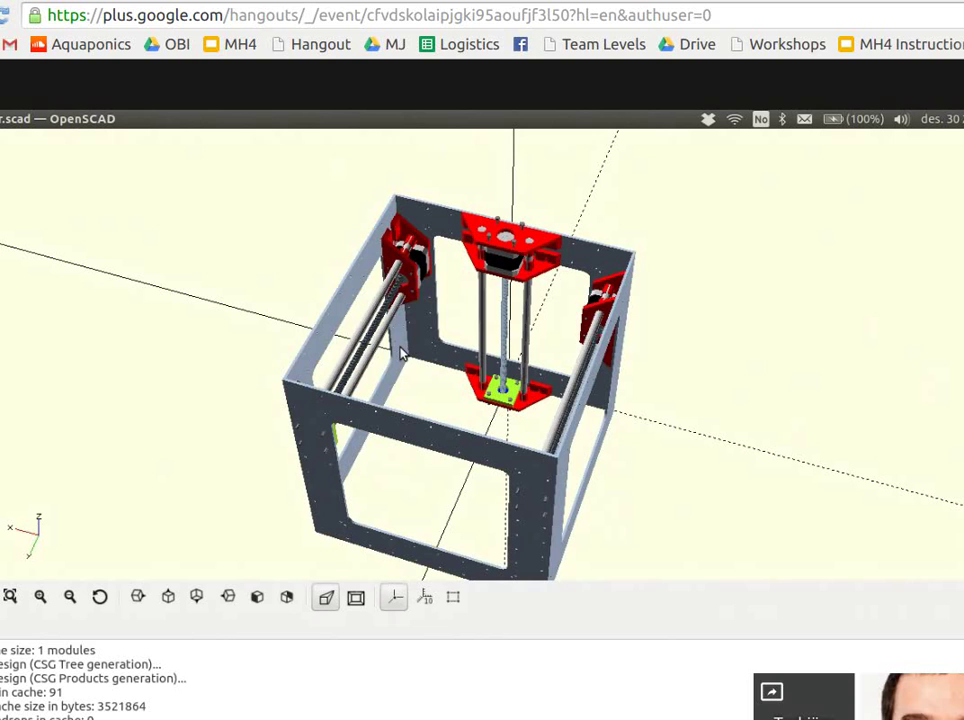
mouse_move(621, 233)
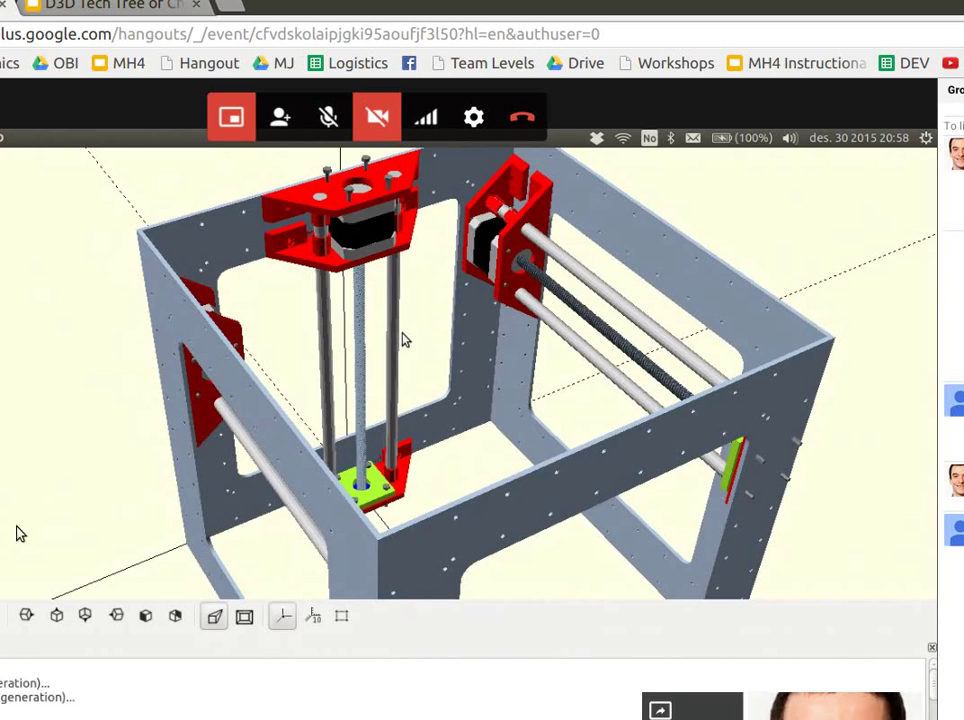
Take a screenshot of a selected area around the shared printer model and copy it to the clipboard.
key("Print")
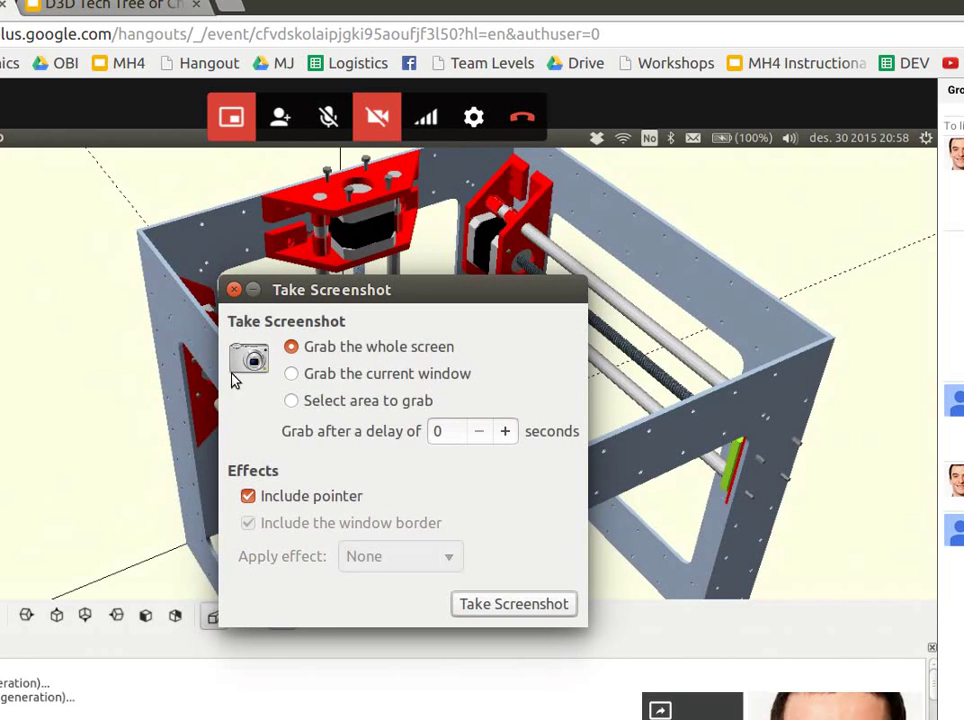
left_click_drag(316, 289, 5, 290)
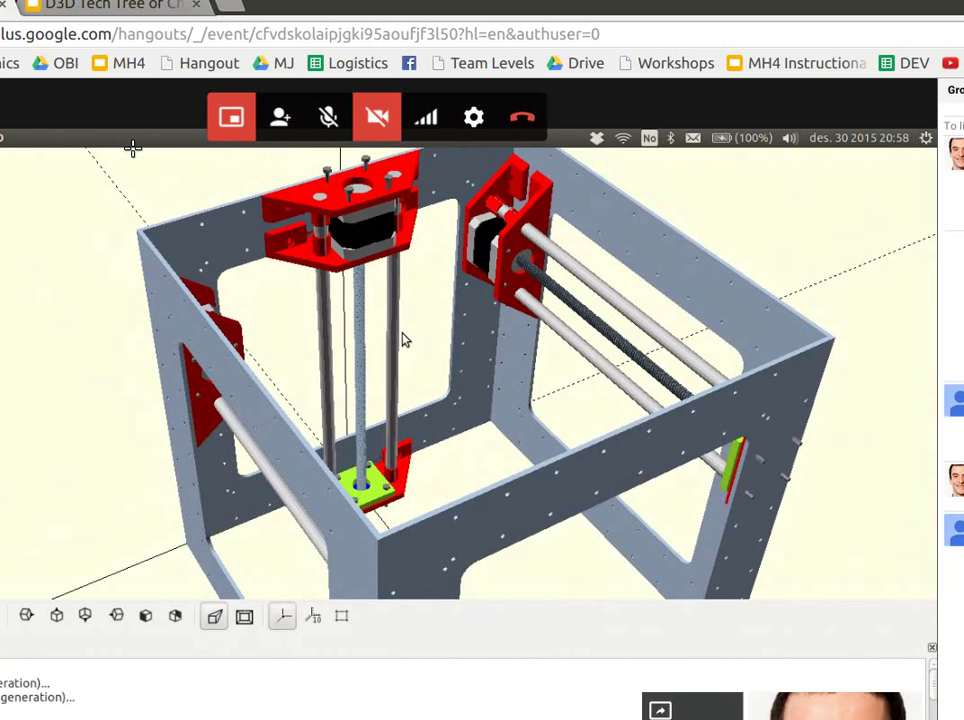
left_click_drag(133, 147, 821, 658)
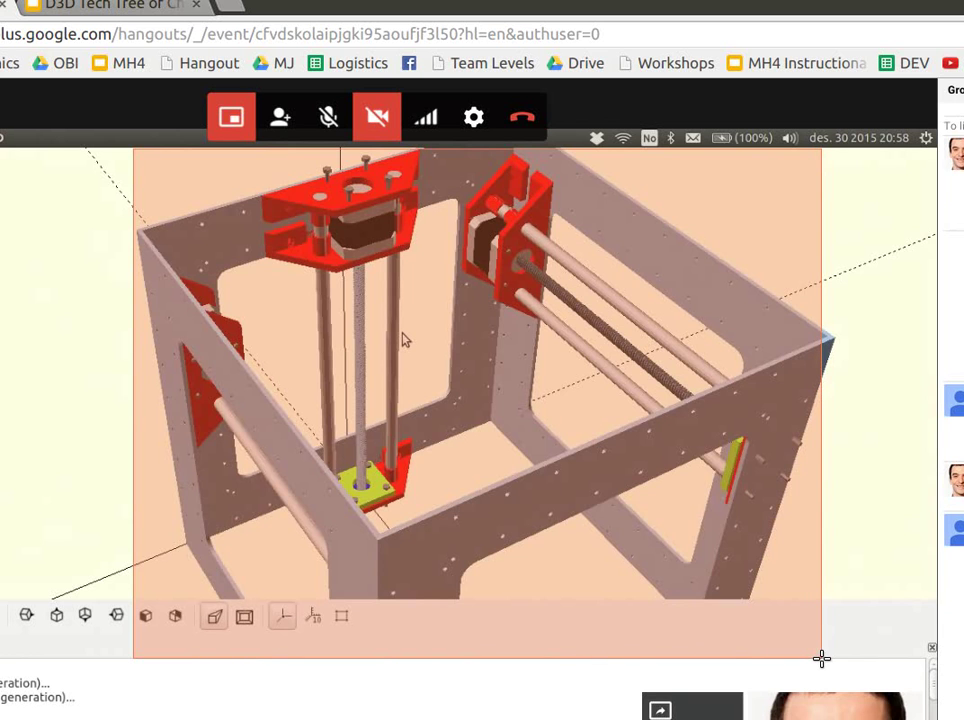
left_click_drag(821, 658, 760, 638)
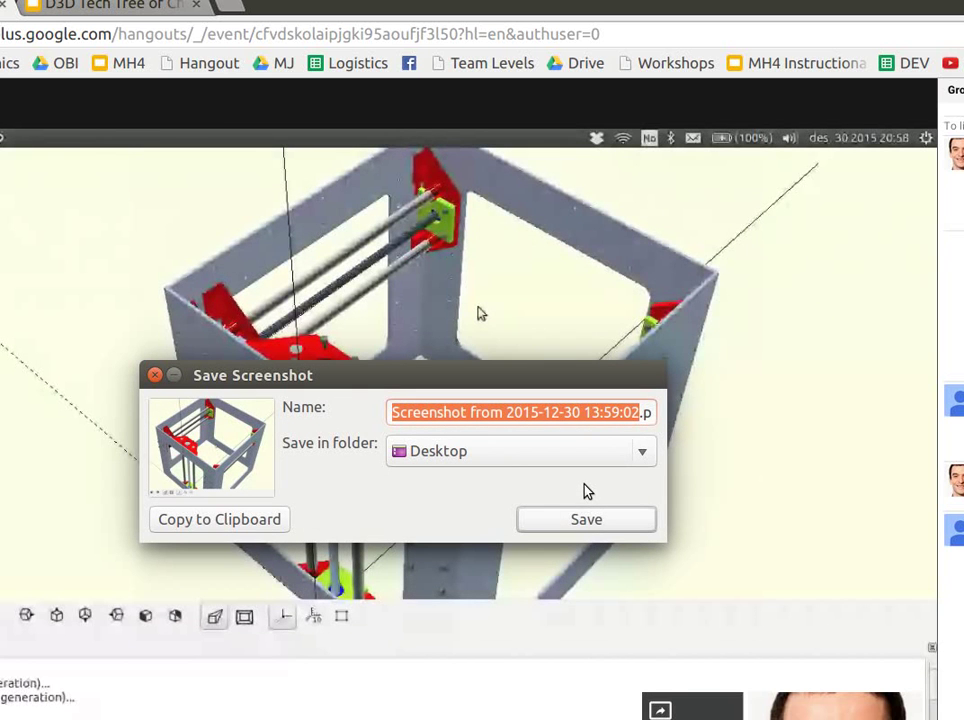
left_click(183, 524)
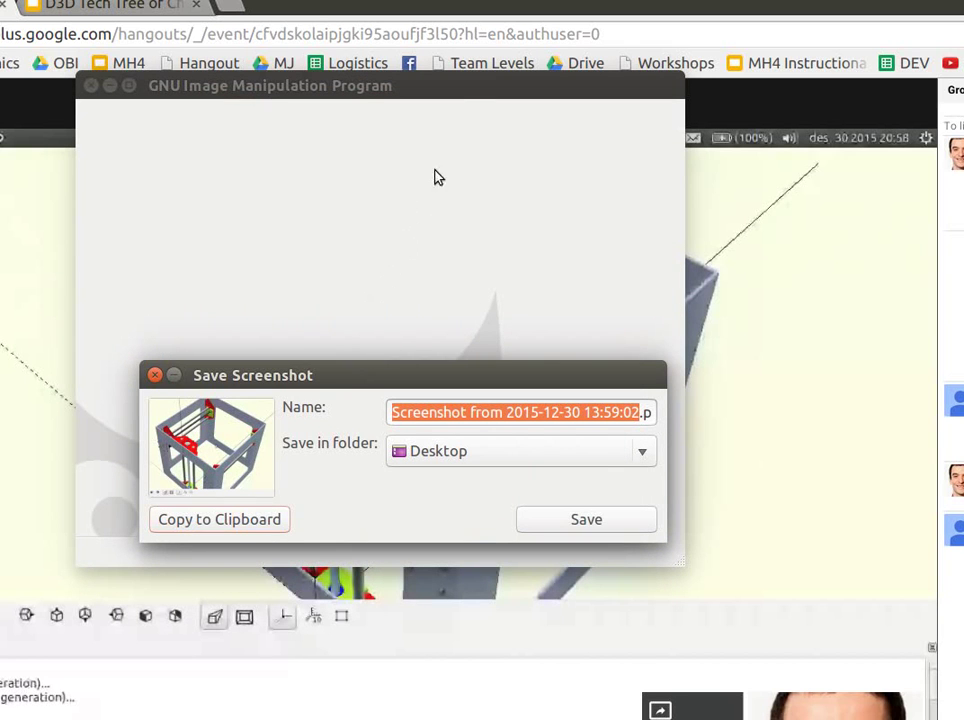
Switch to GIMP, paste the screenshot as a new image and move its window clear of the Hangouts view.
left_click(468, 85)
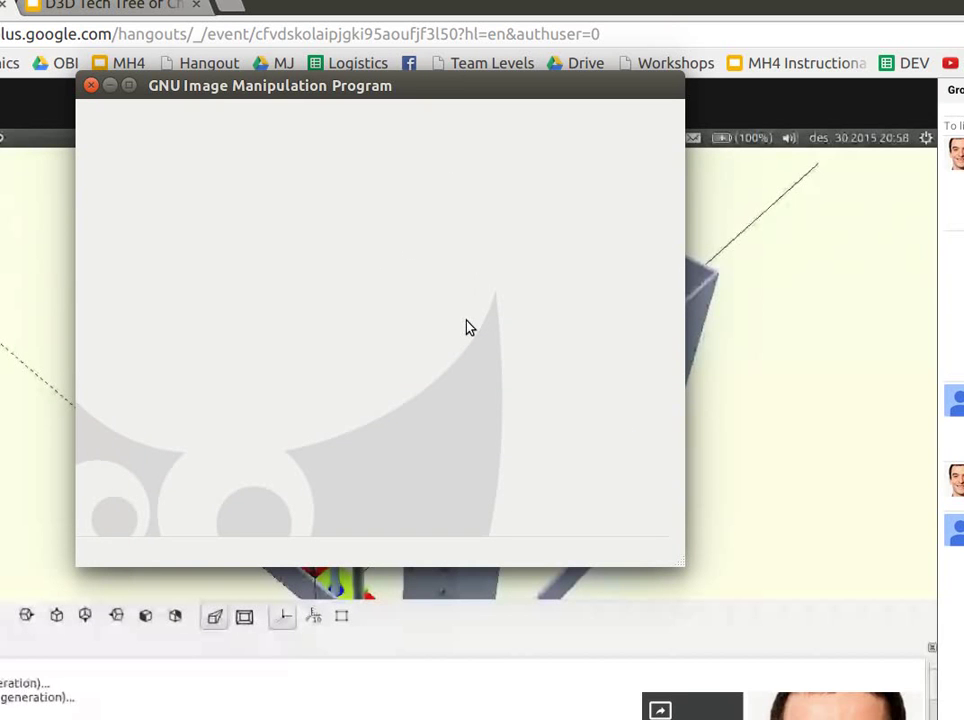
key("ctrl+shift+v")
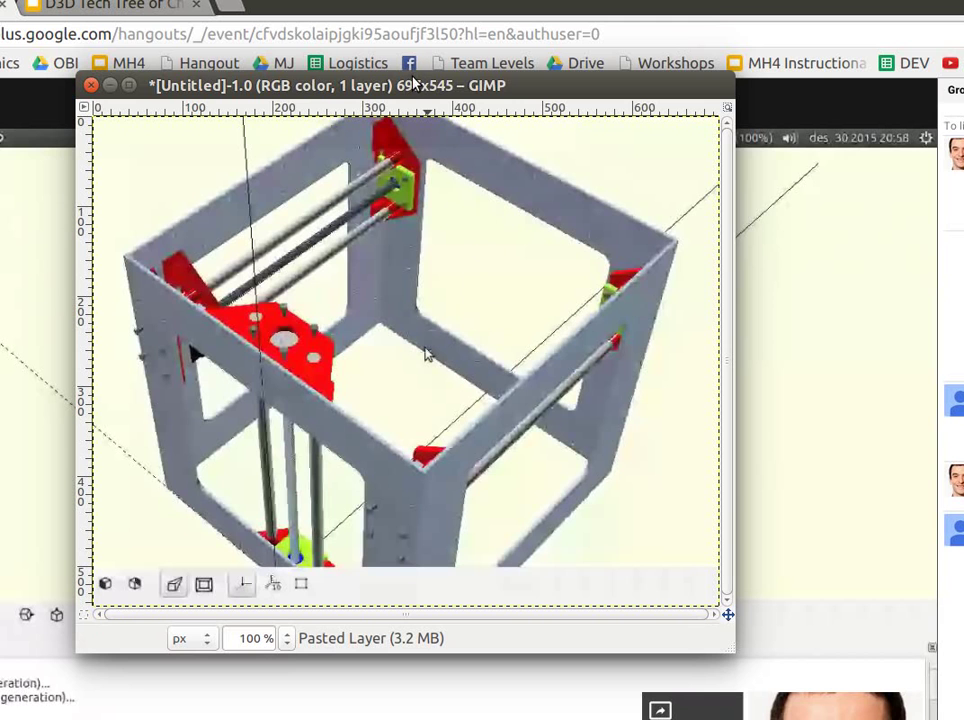
left_click_drag(415, 87, 880, 377)
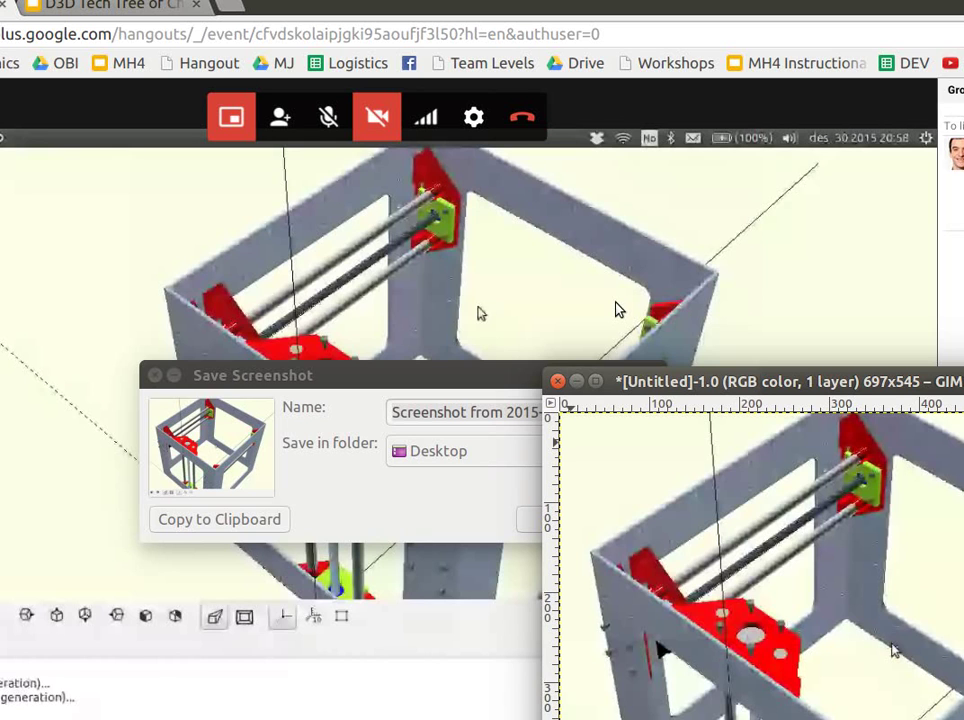
Export the pasted screenshot as hello.jpg to the Desktop folder in JPEG format.
key("ctrl+shift+e")
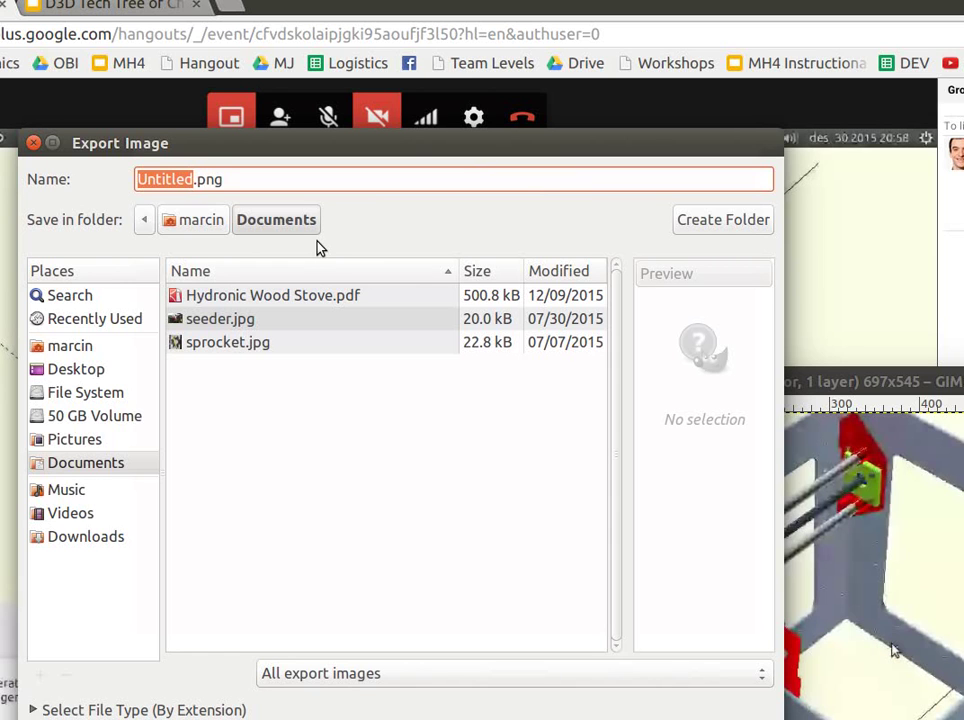
type("hell")
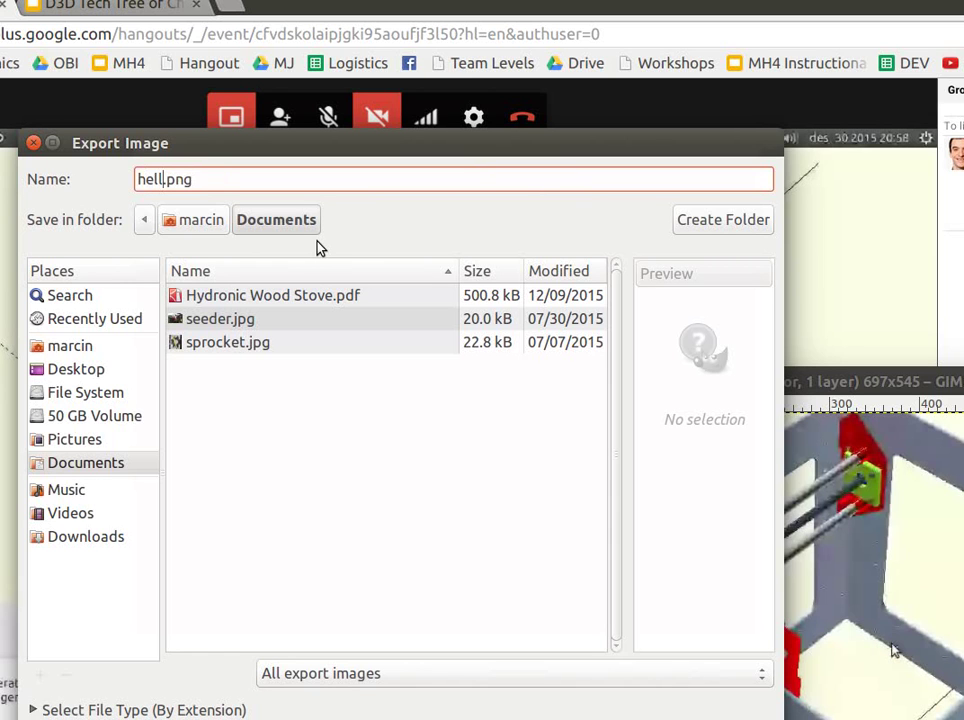
type("o")
left_click_drag(176, 182, 226, 187)
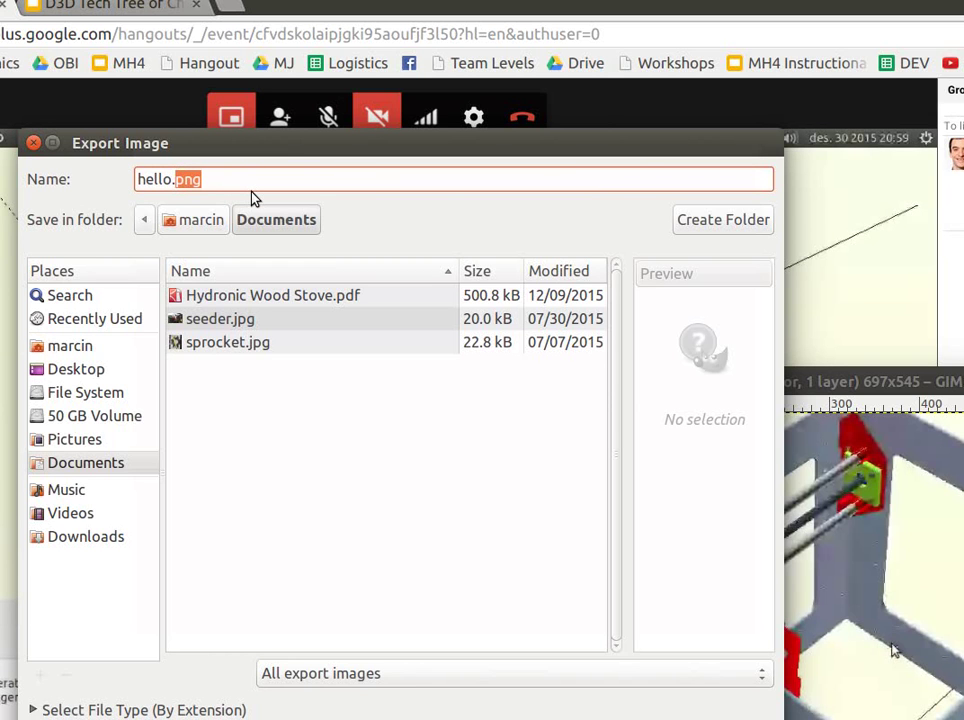
key("BackSpace")
type("jpg")
left_click(63, 372)
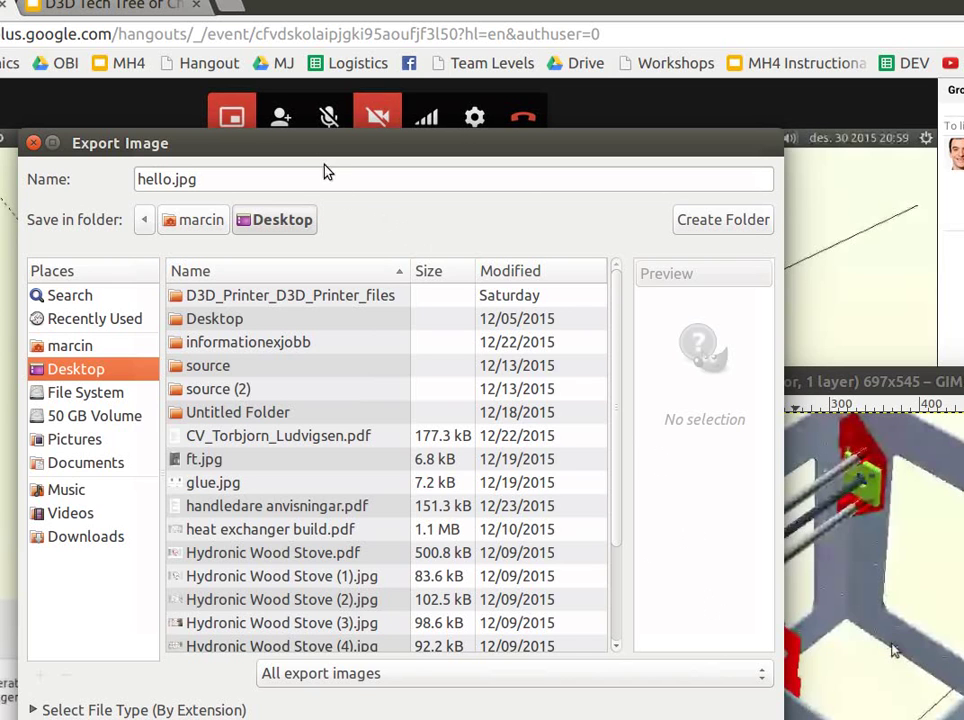
left_click_drag(340, 131, 322, 3)
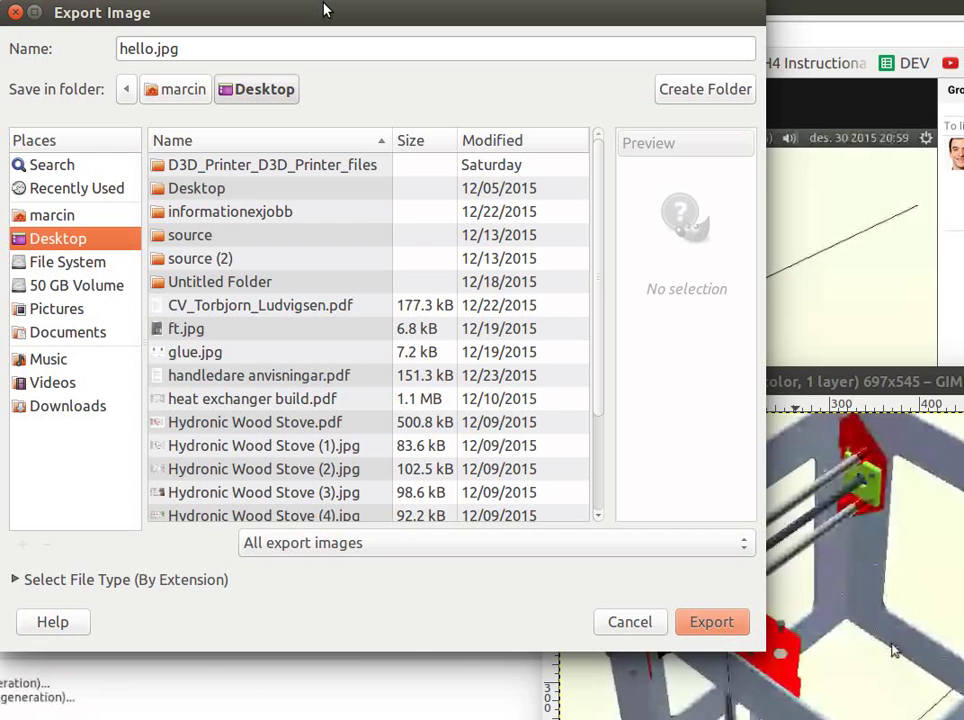
mouse_move(323, 9)
left_mouse_down()
mouse_move(333, 34)
mouse_move(318, 11)
mouse_move(341, 15)
mouse_move(319, 5)
left_mouse_up()
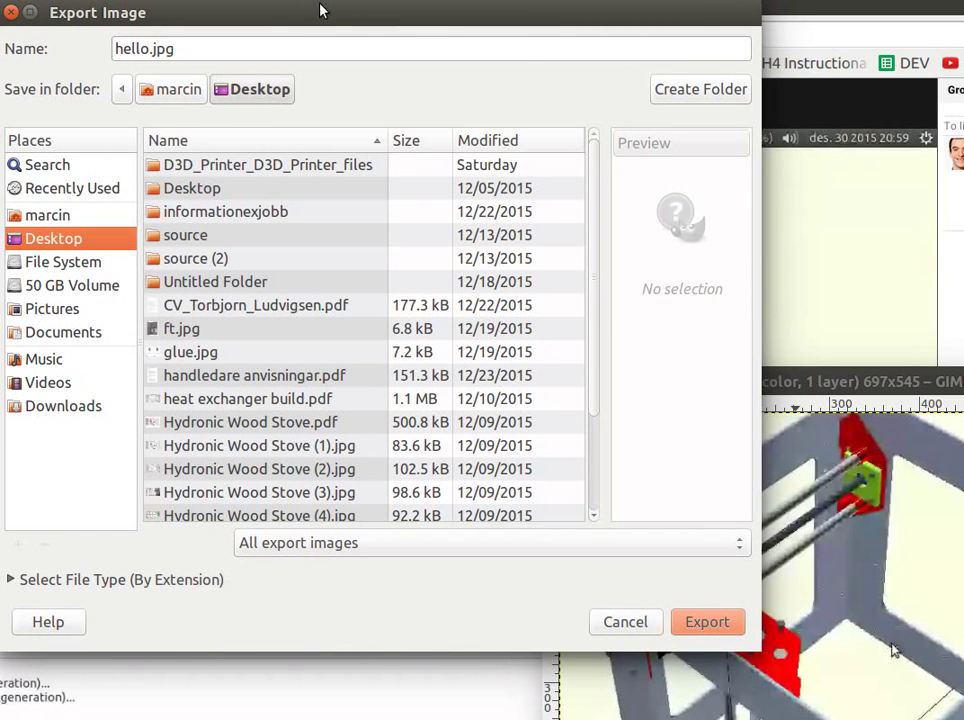
left_click_drag(328, 12, 329, 12)
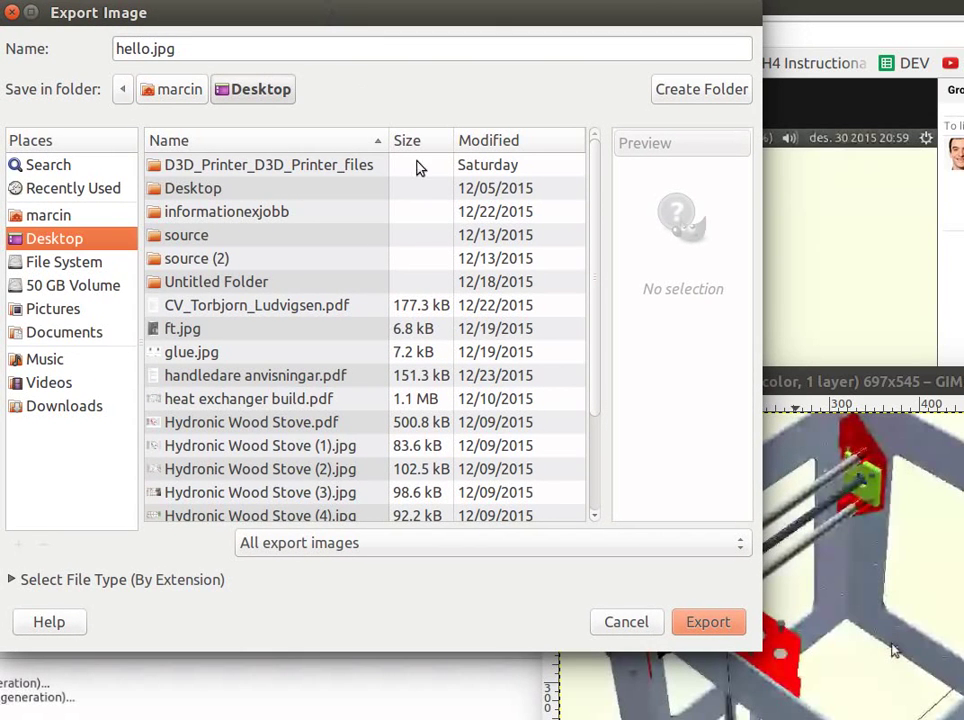
left_click(719, 637)
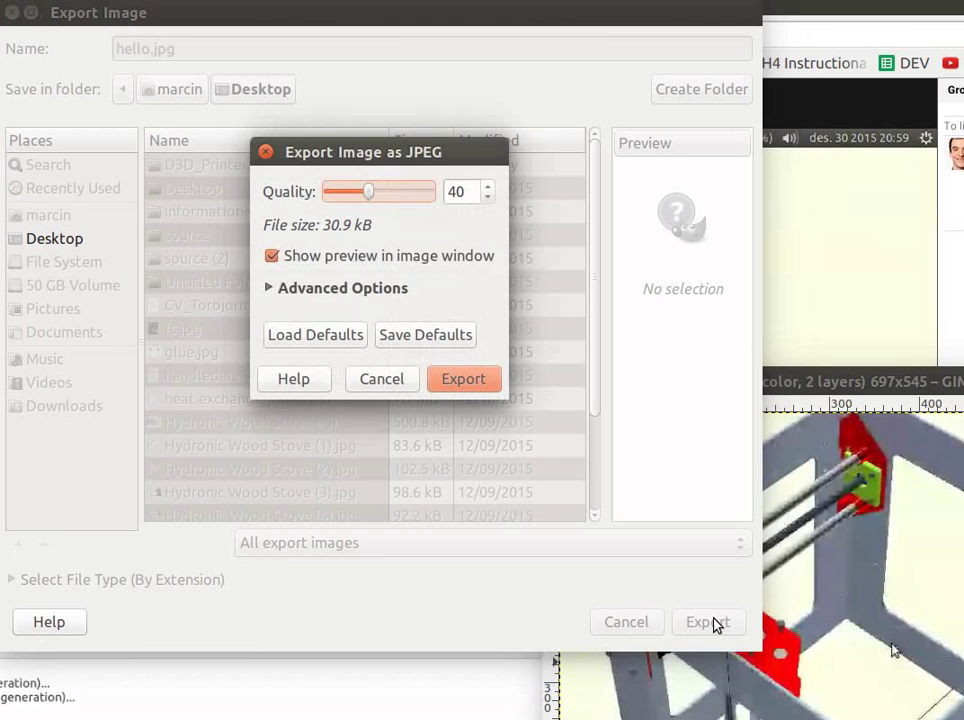
left_click(483, 387)
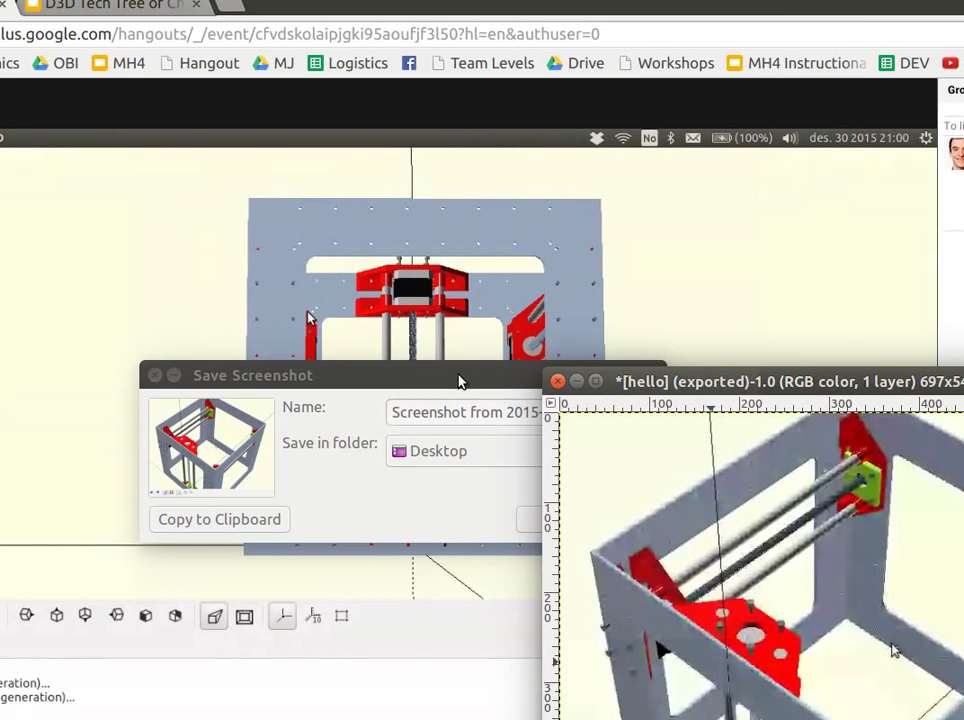
Move the Save Screenshot dialog and the GIMP image window aside to uncover the shared printer model.
left_click_drag(458, 381, 919, 176)
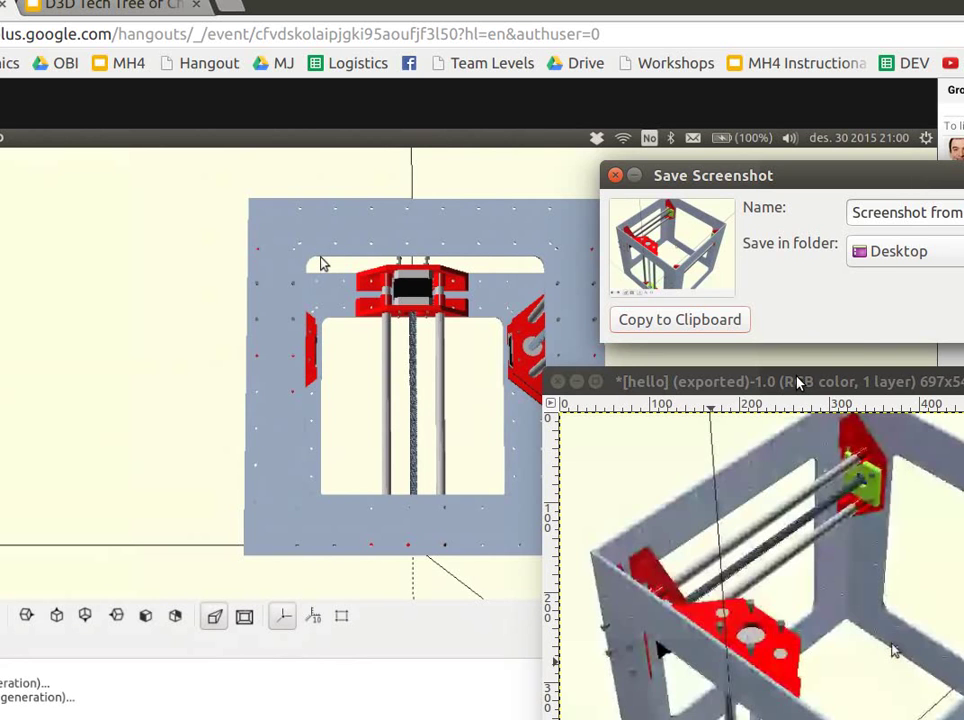
left_click_drag(797, 382, 748, 339)
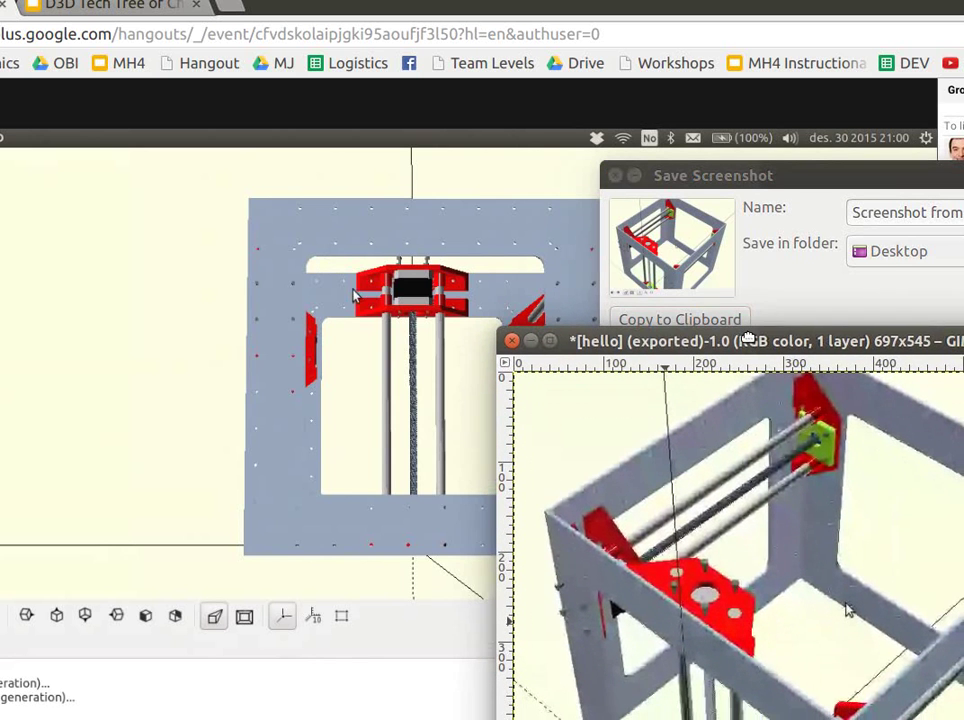
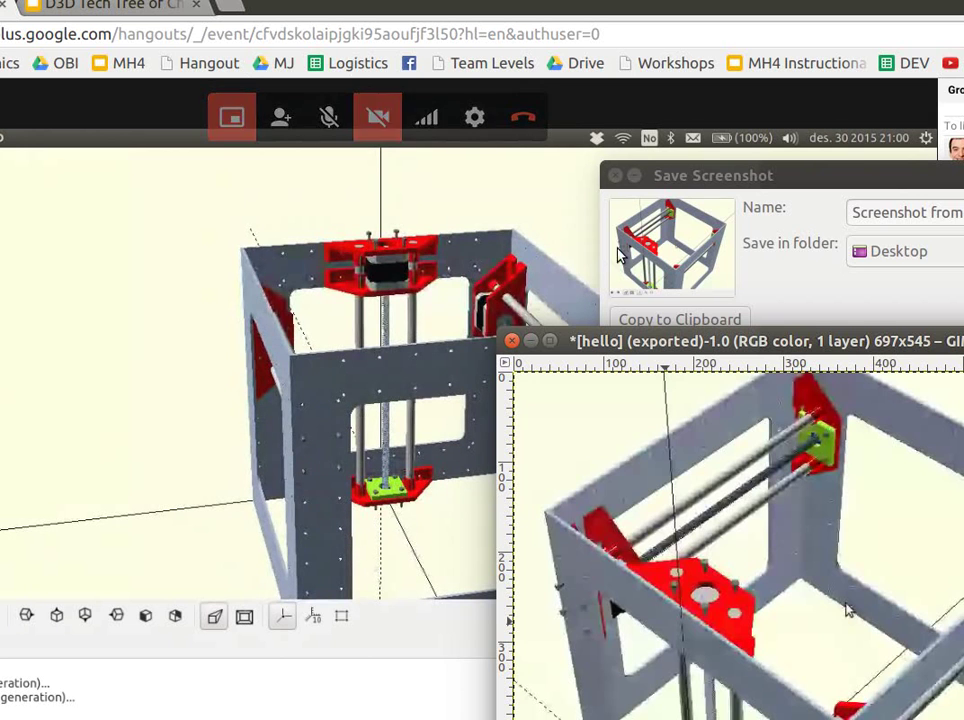
left_click_drag(643, 339, 911, 638)
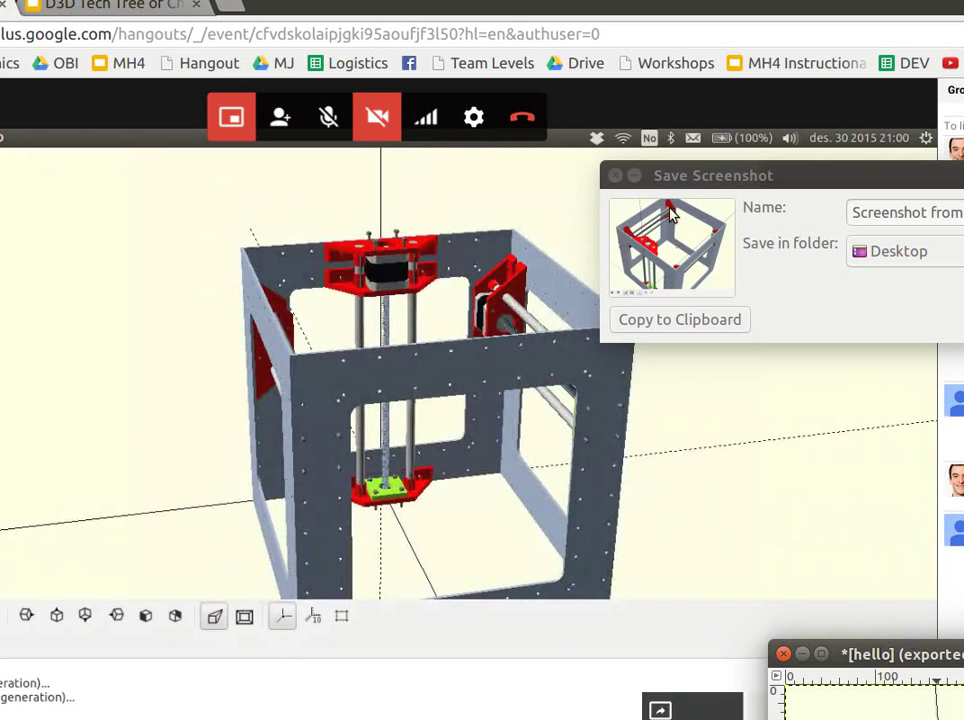
left_click_drag(688, 172, 915, 195)
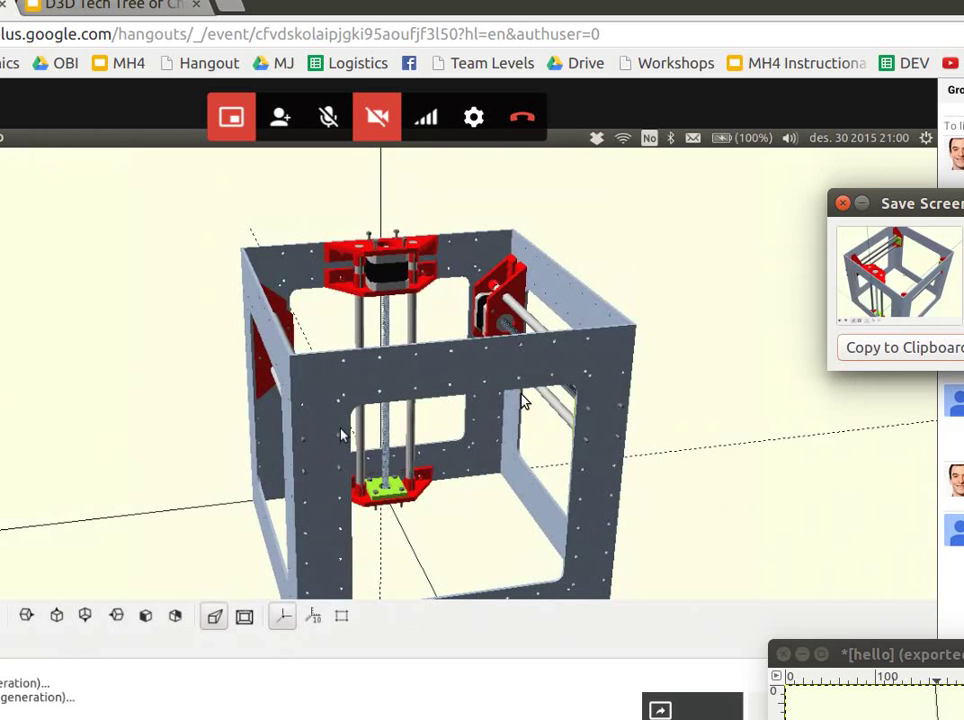
Orbit the shared printer model to the opposite corner view and choose to export that view as an image from OpenSCAD.
left_click_drag(521, 398, 335, 387)
left_click_drag(322, 462, 360, 470)
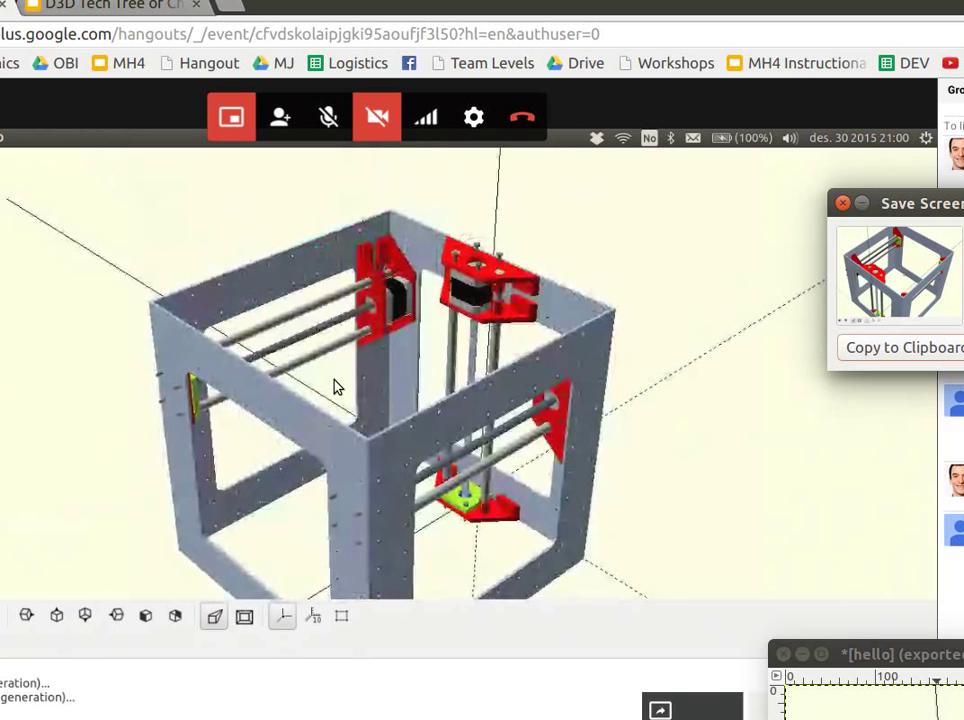
key("ctrl+shift+d")
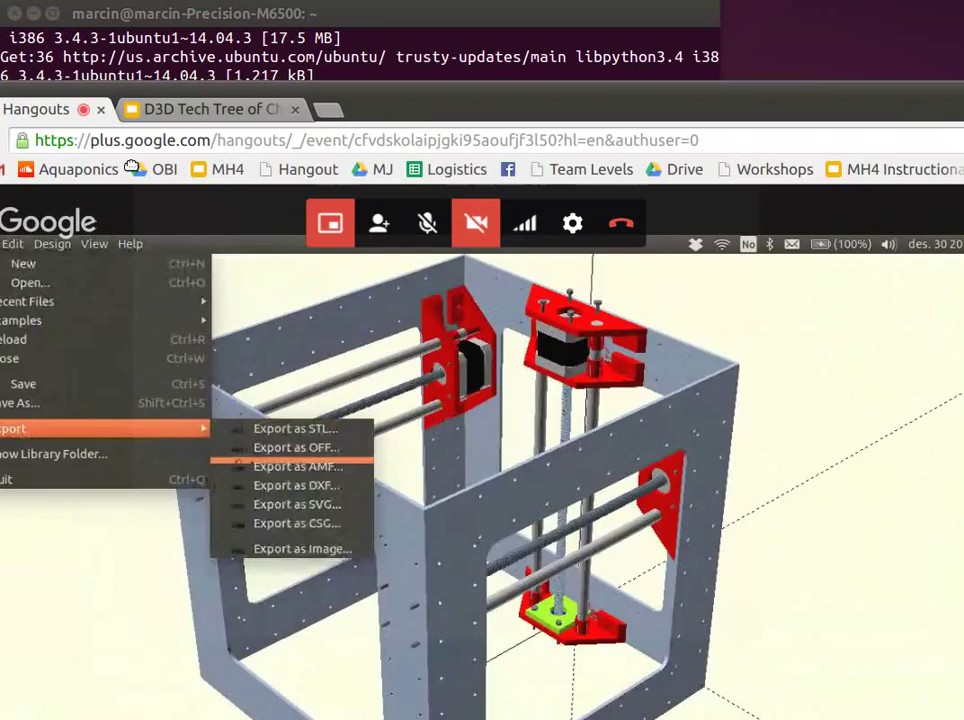
left_click_drag(68, 92, 0, 0)
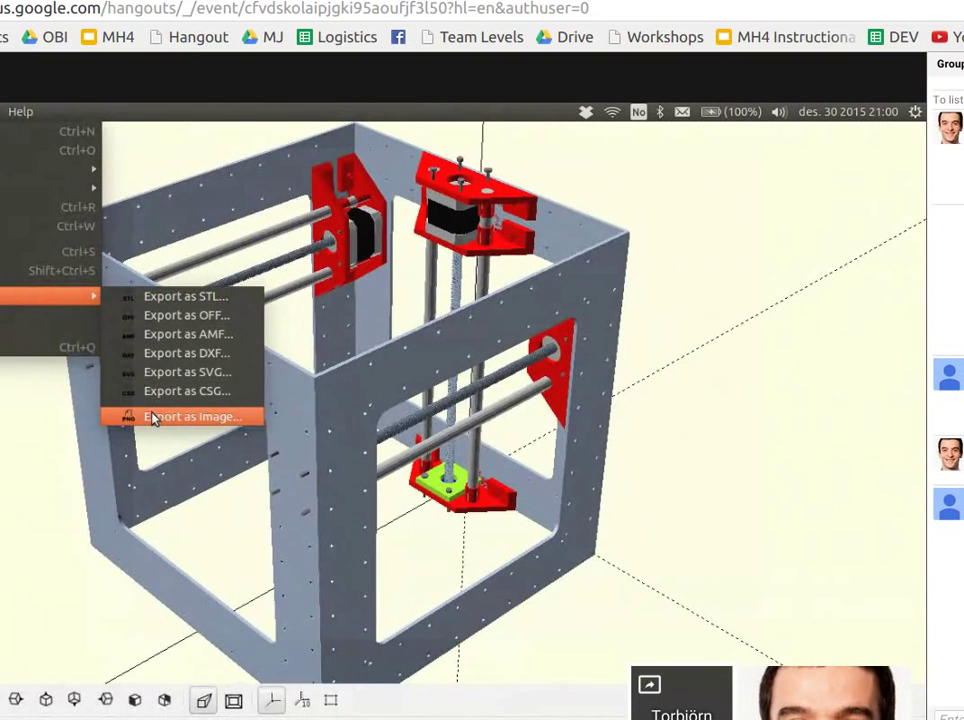
left_click(153, 417)
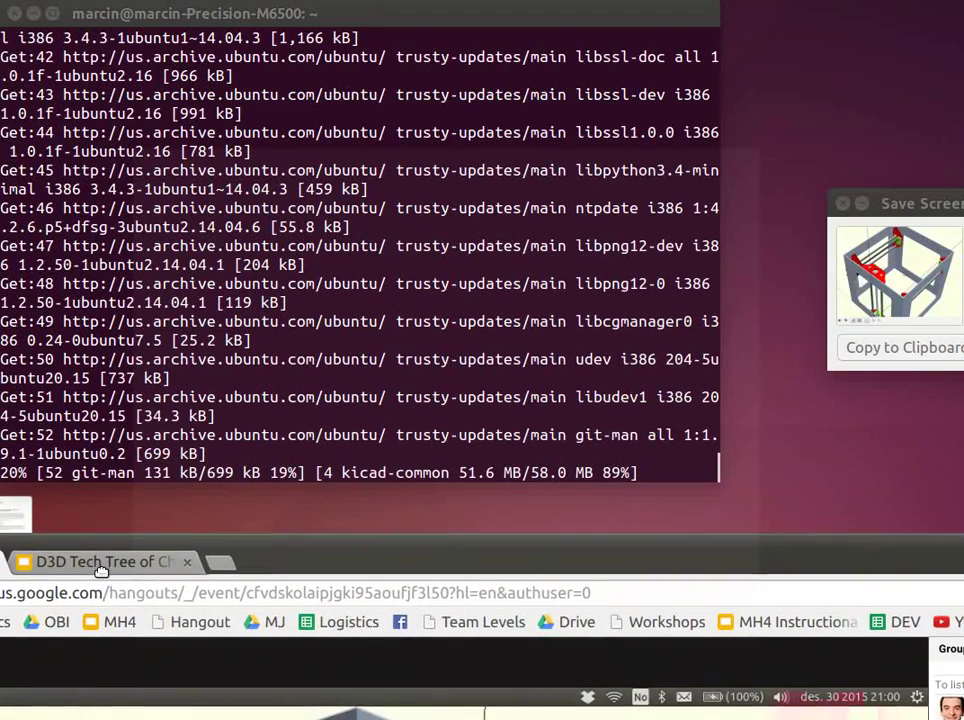
Raise the Hangouts browser window back over the upgrade terminal and switch the shared desktop to Firefox.
double_click(101, 570)
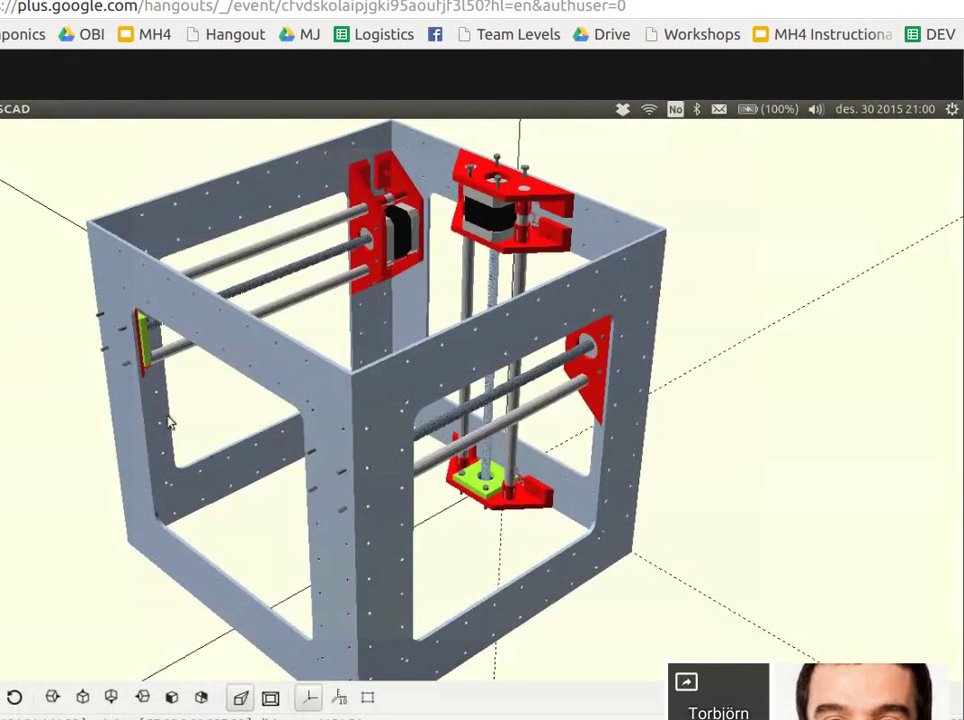
key("alt+Tab")
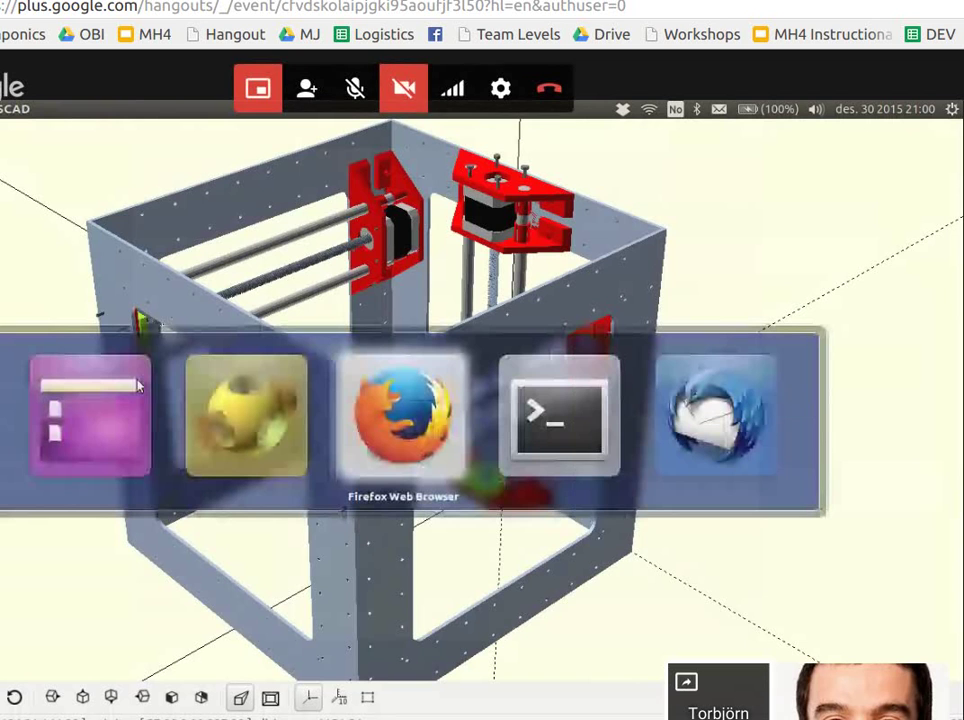